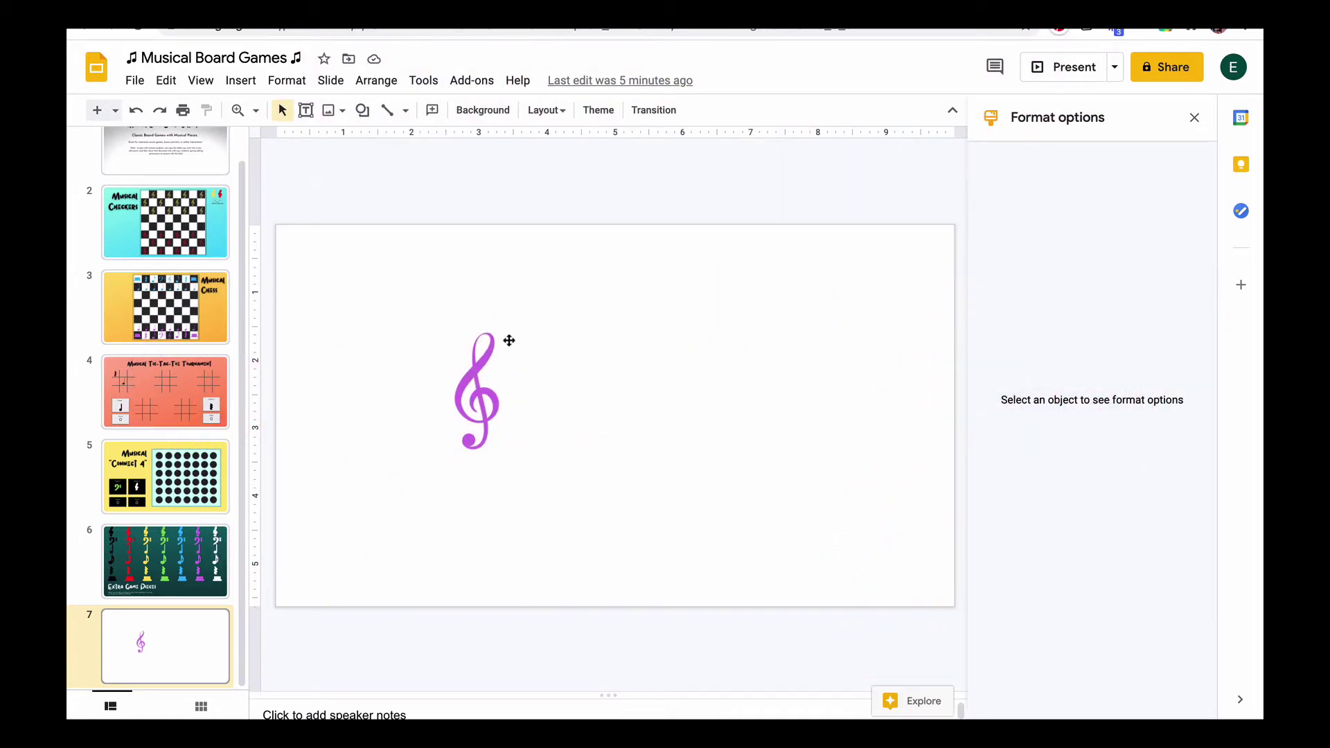
# Select the treble clef and resize it by dragging a corner handle
pyautogui.click(478, 367)
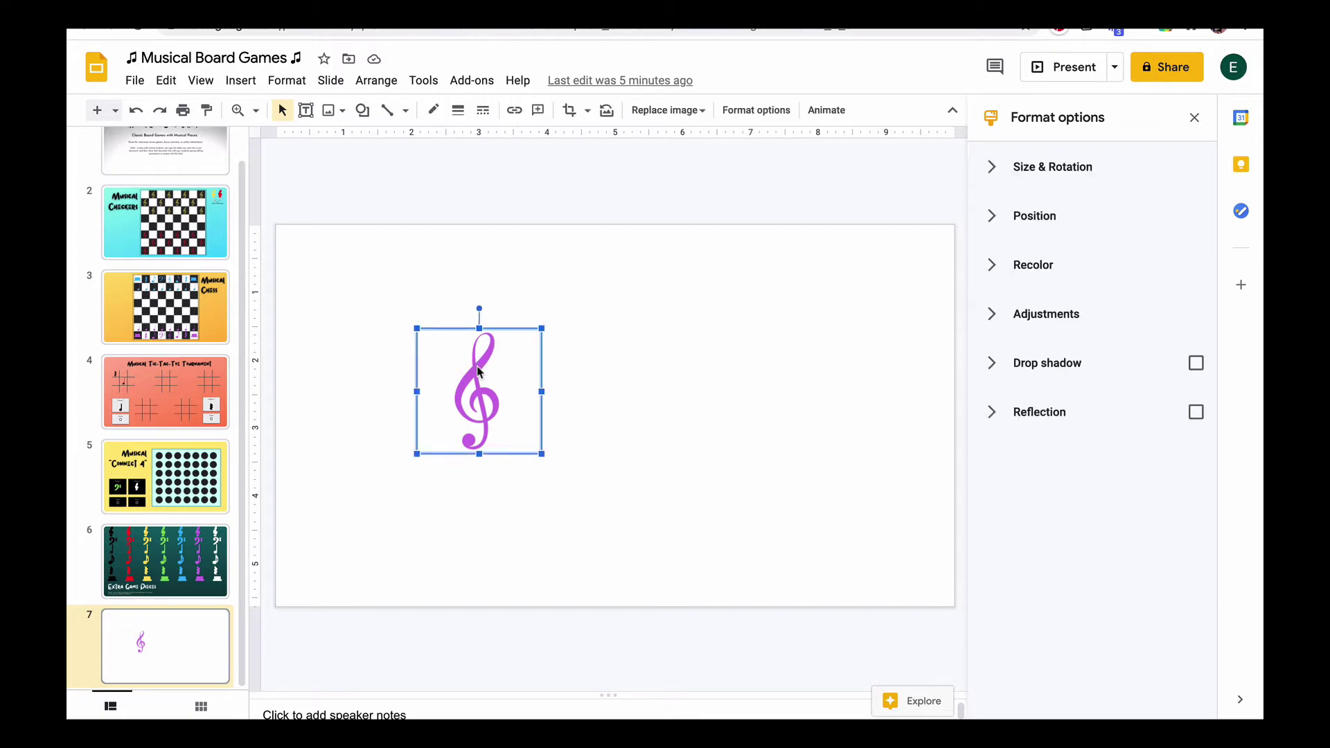
pyautogui.click(609, 439)
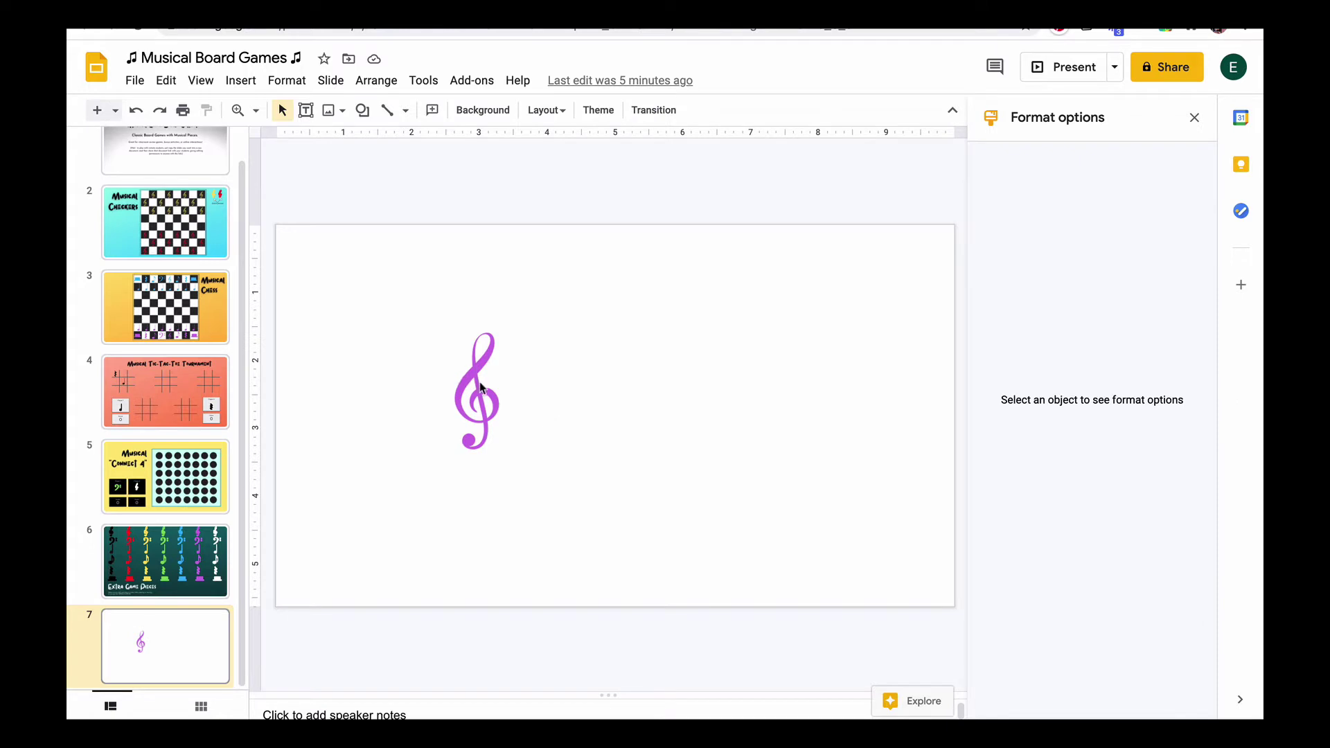
pyautogui.click(479, 387)
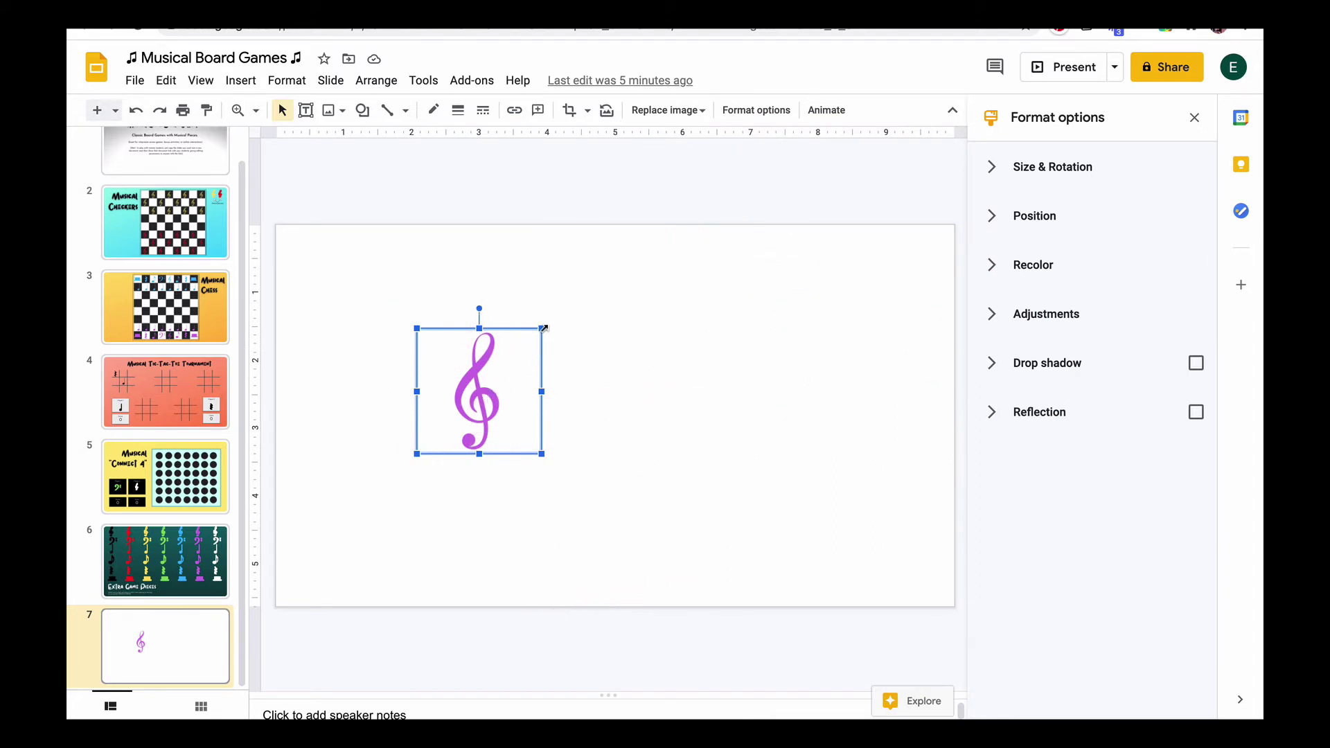
pyautogui.moveTo(544, 328); pyautogui.dragTo(521, 343)
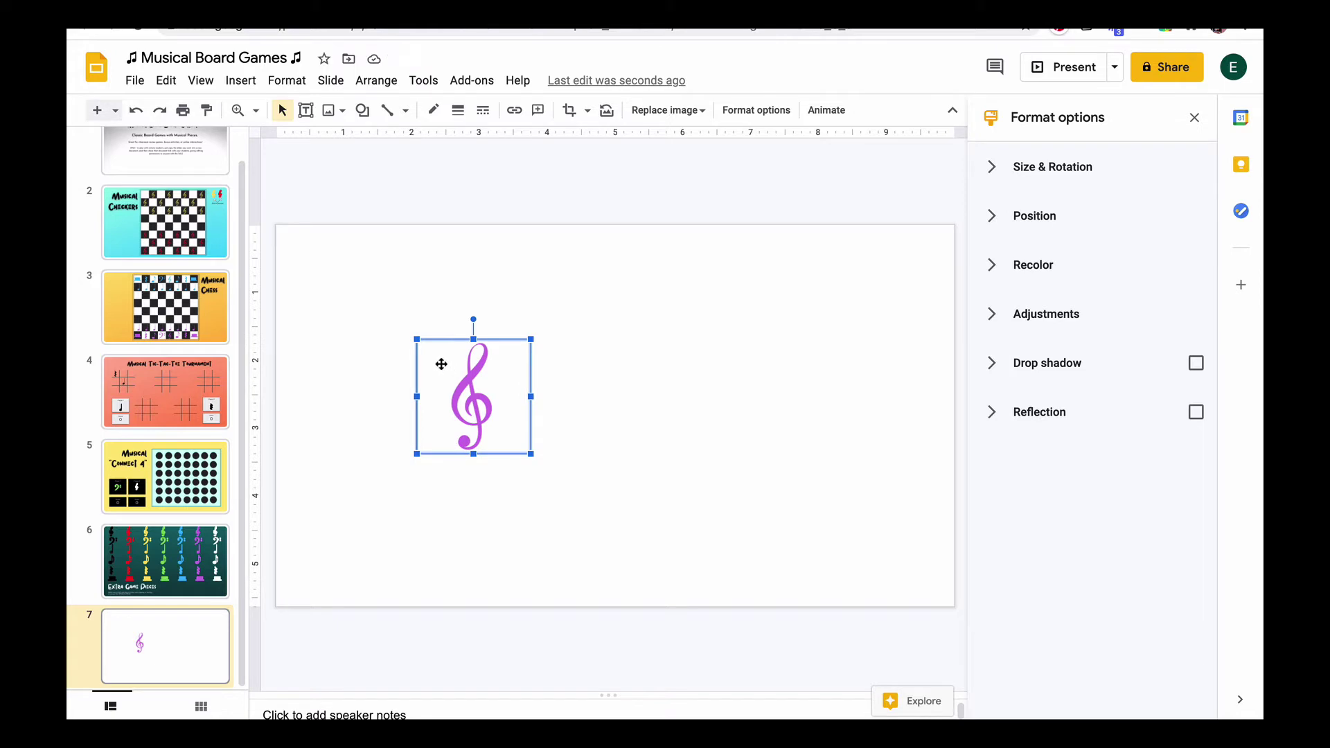
# Move the clef to the slide's upper-left area and tilt it about 3.7° clockwise
pyautogui.moveTo(441, 365); pyautogui.dragTo(508, 420)
pyautogui.moveTo(444, 336); pyautogui.dragTo(444, 335)
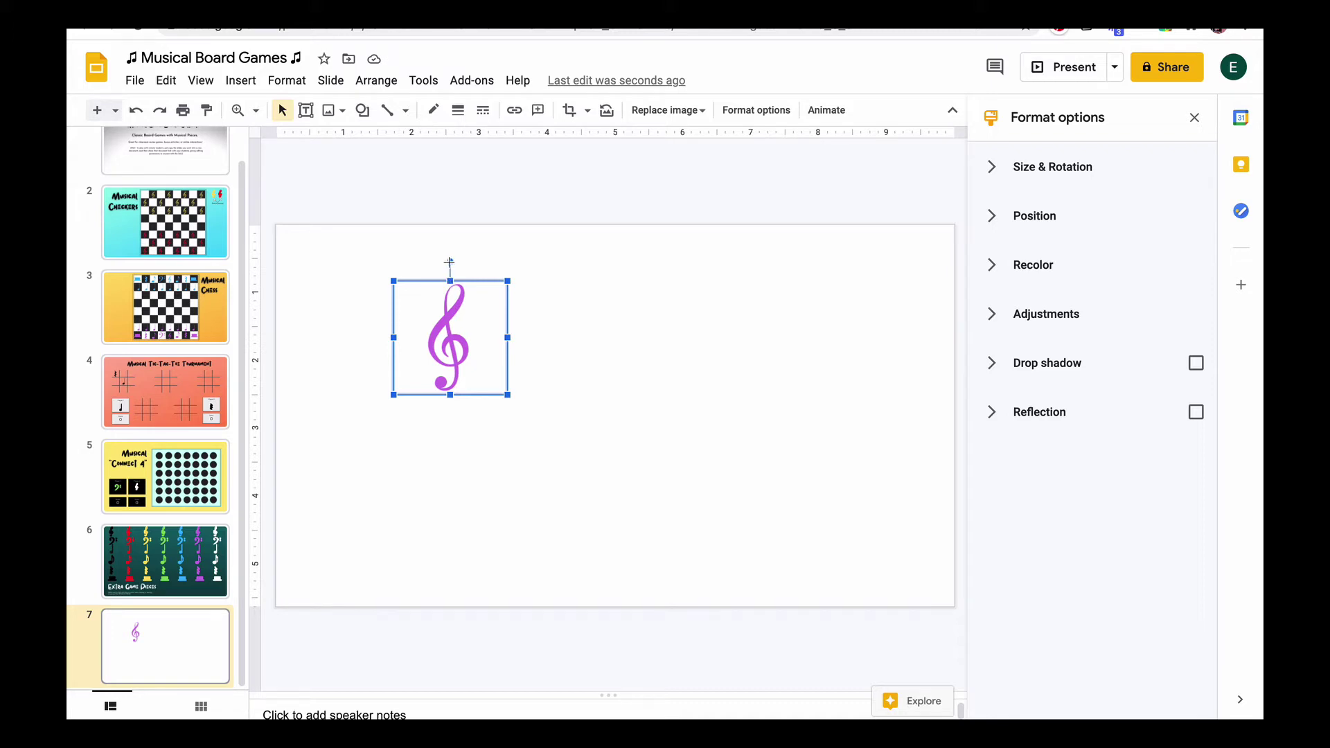
pyautogui.moveTo(451, 260)
pyautogui.mouseDown()
pyautogui.moveTo(478, 265)
pyautogui.moveTo(468, 294)
pyautogui.moveTo(476, 264)
pyautogui.moveTo(455, 261)
pyautogui.mouseUp()
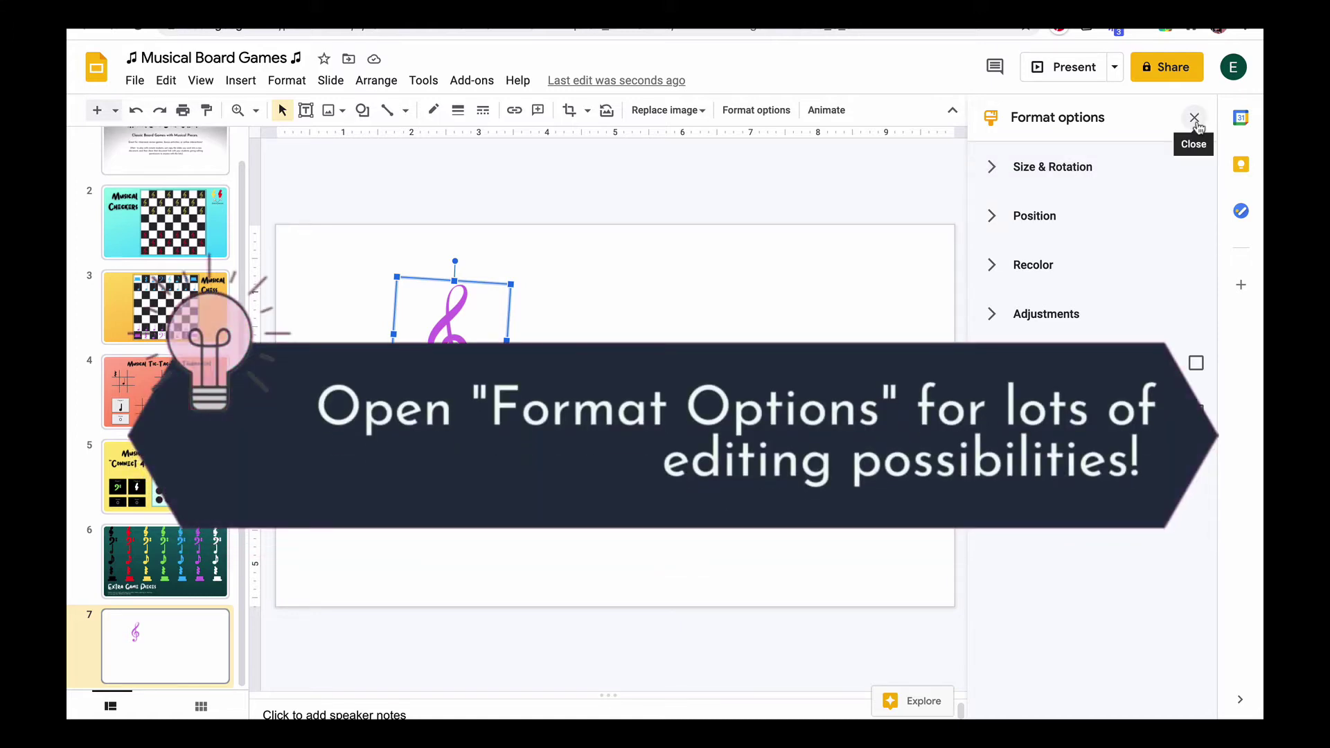
pyautogui.click(1196, 121)
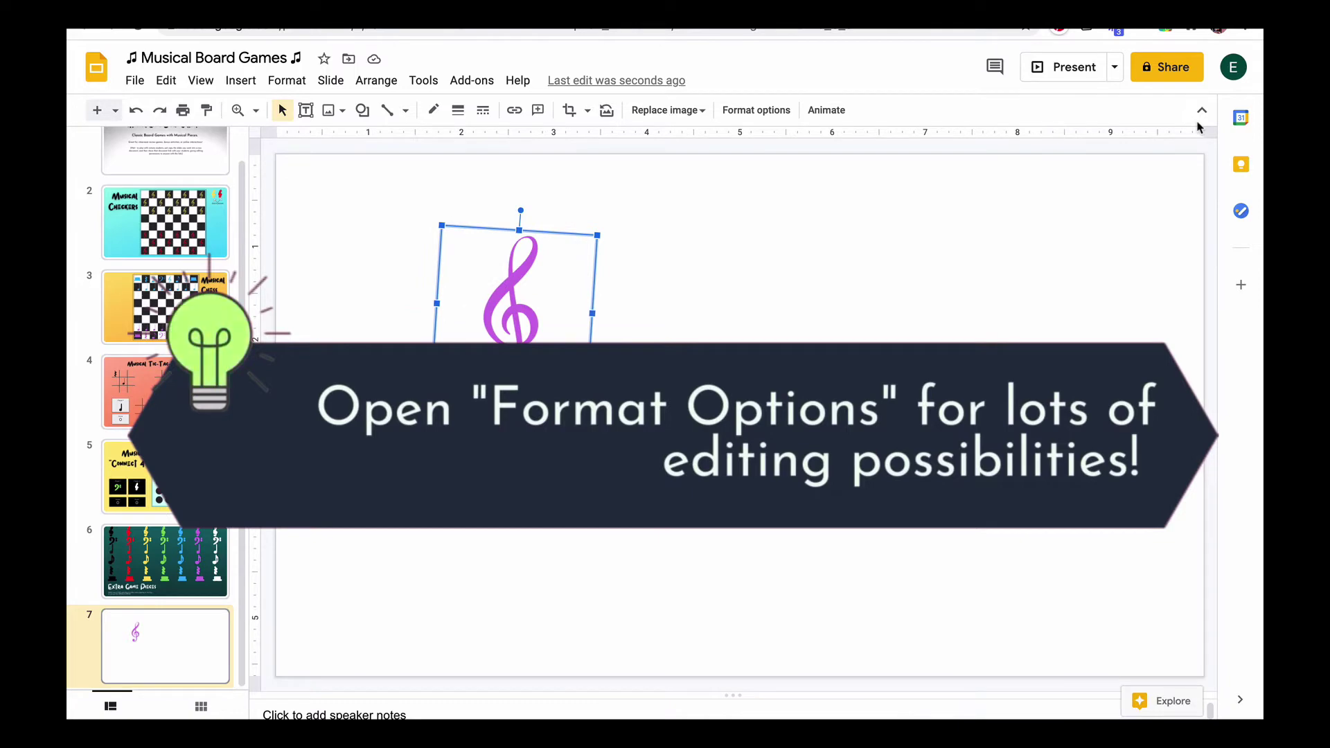
pyautogui.click(761, 113)
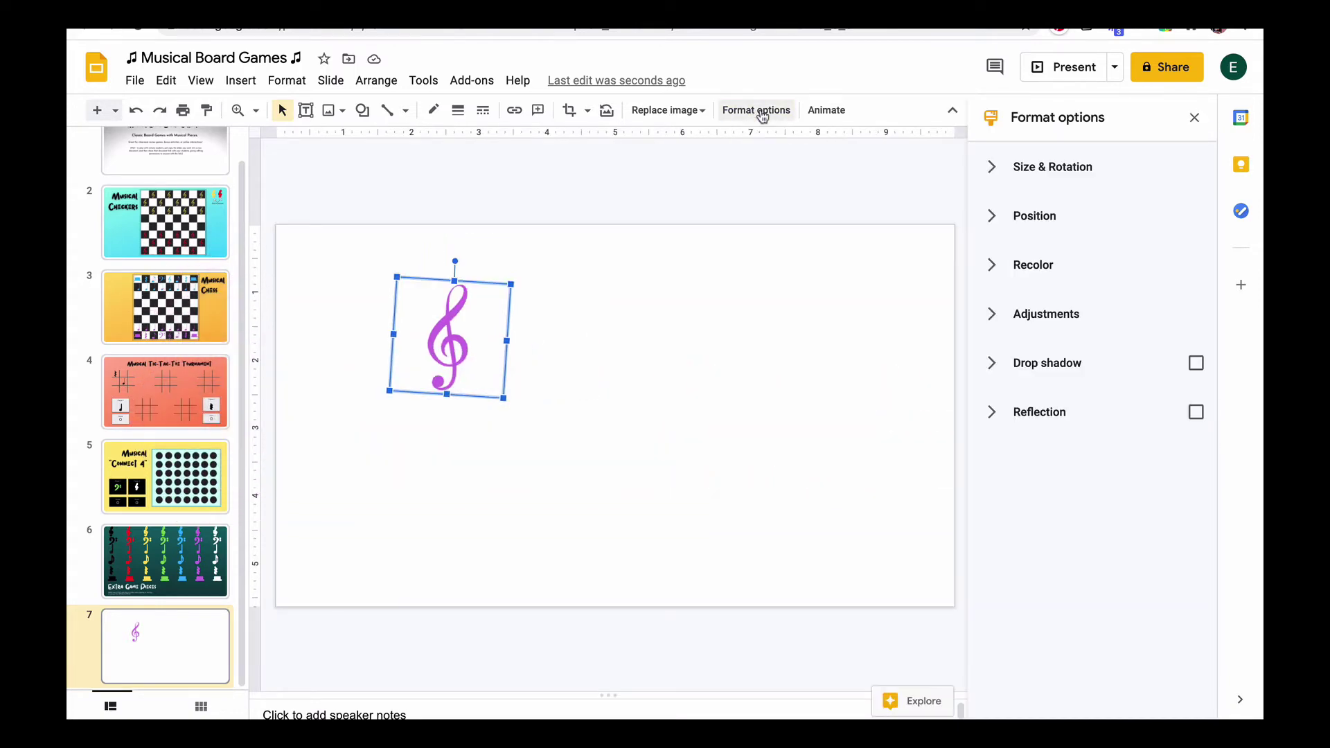
pyautogui.click(755, 279)
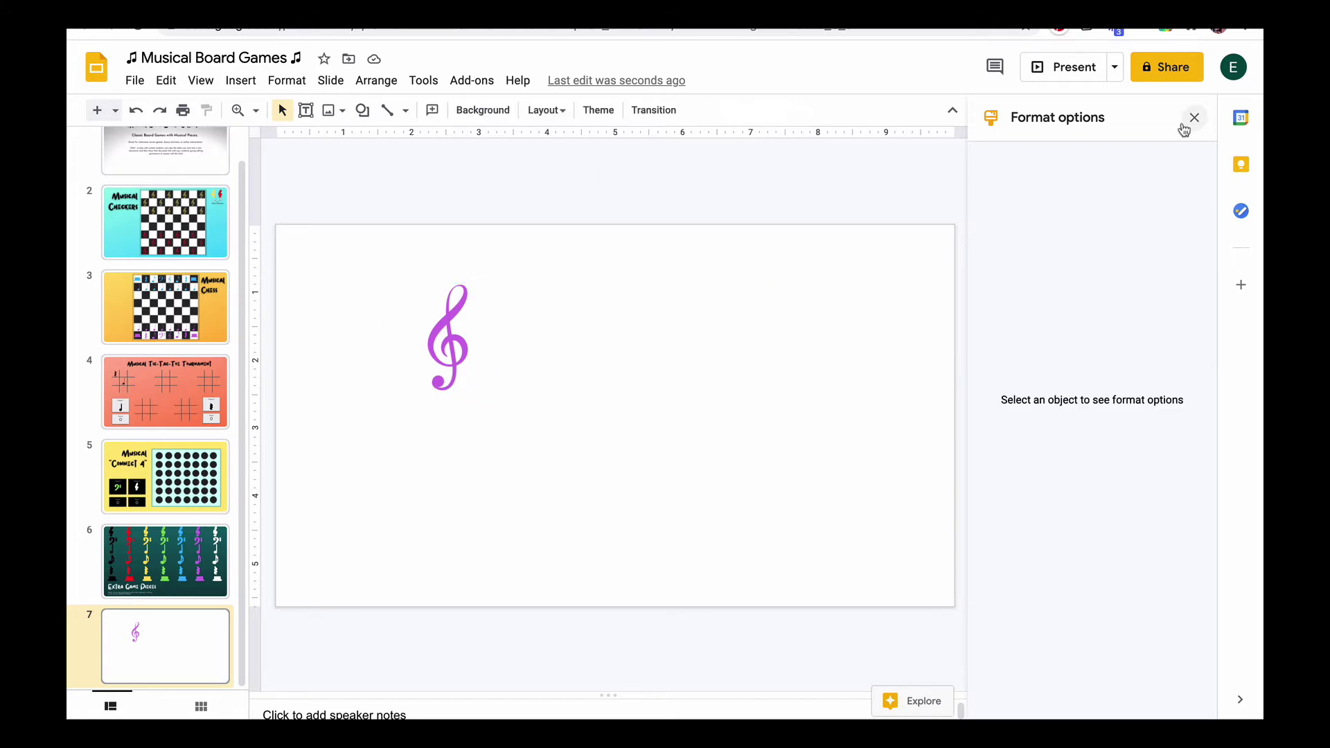
pyautogui.click(1184, 129)
pyautogui.click(286, 80)
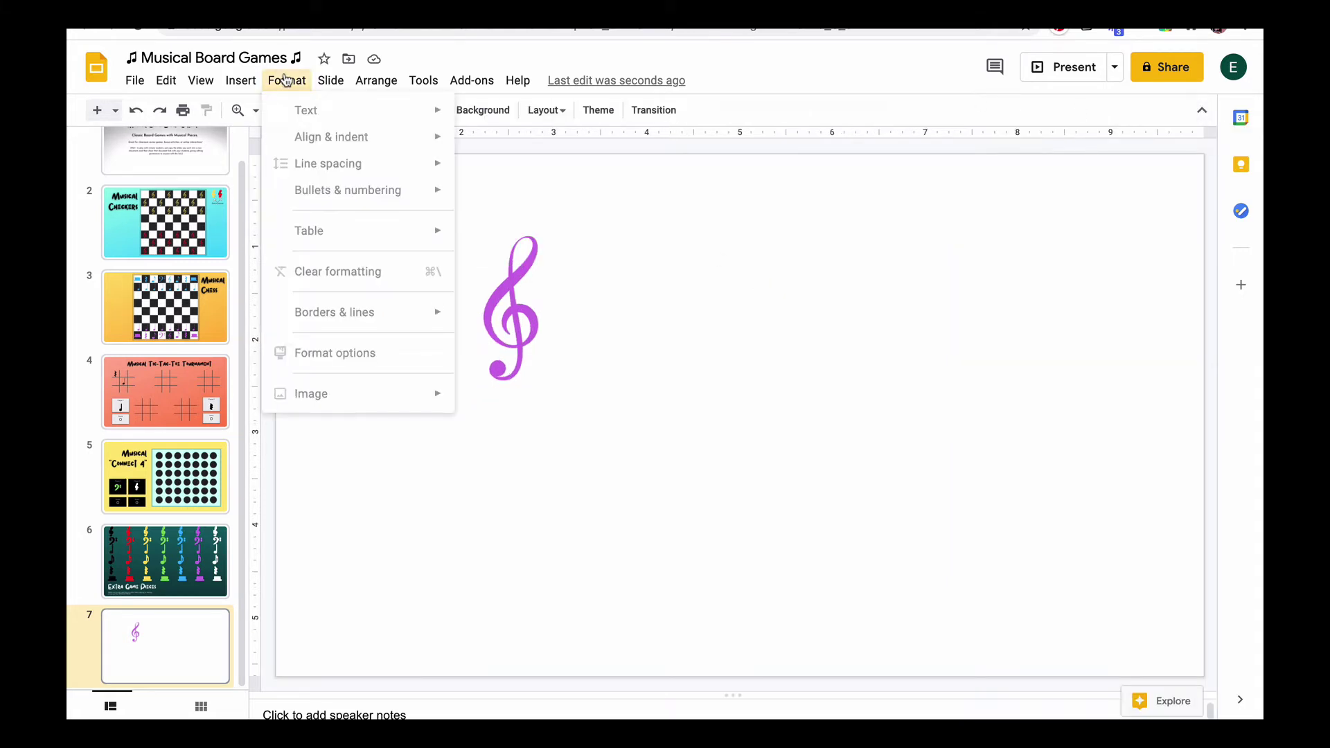
pyautogui.click(520, 322)
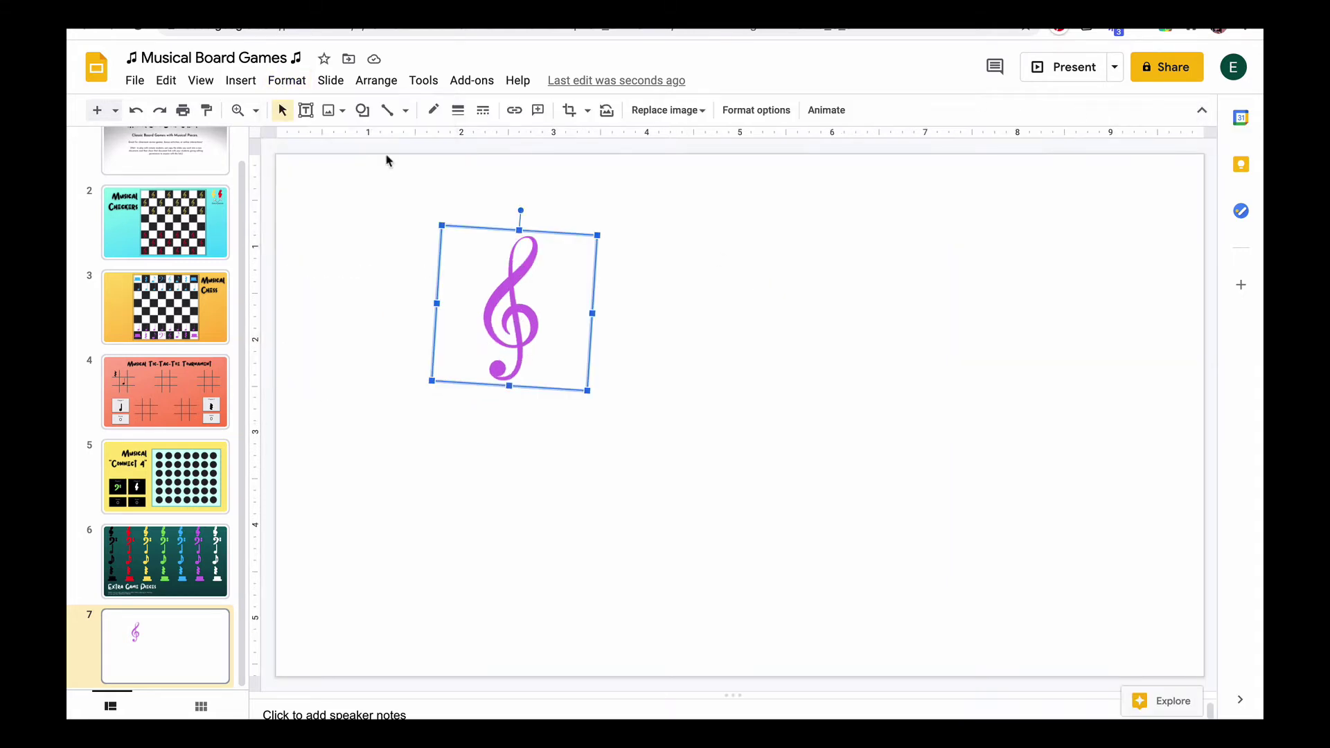
pyautogui.click(286, 80)
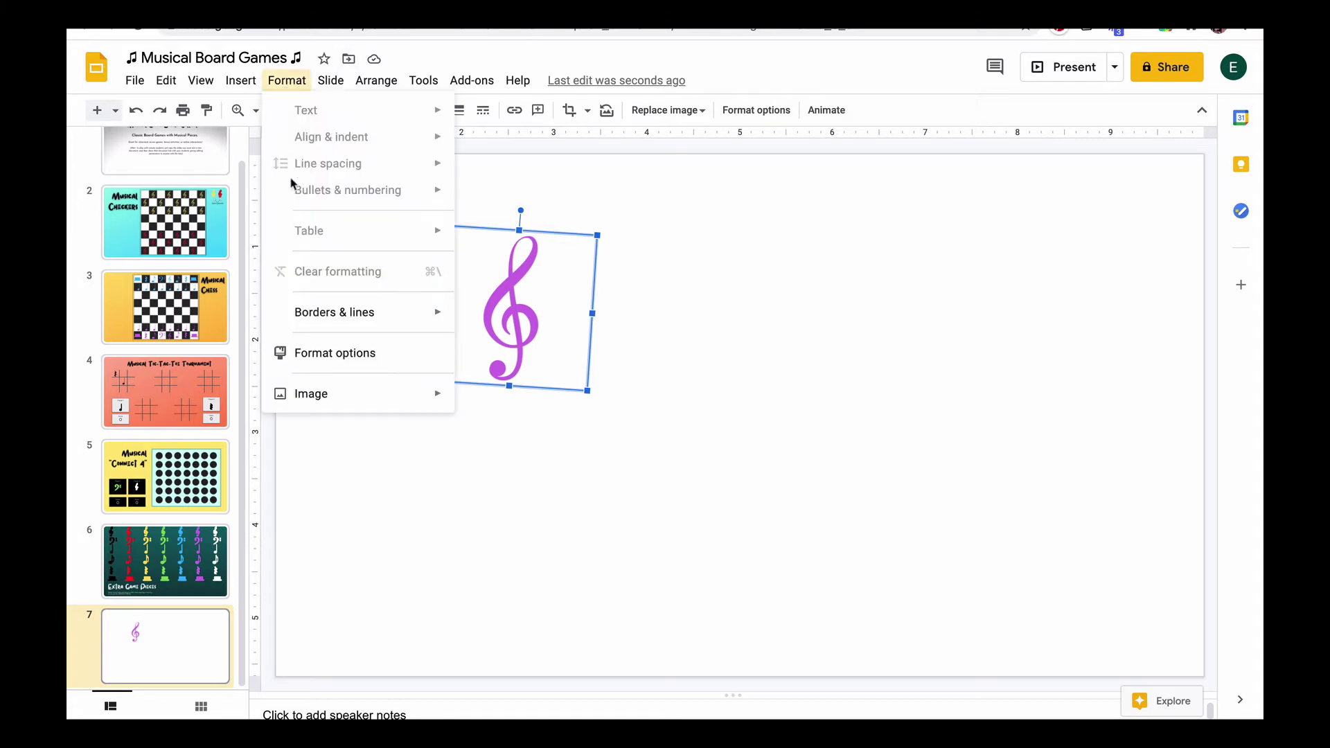
pyautogui.click(320, 352)
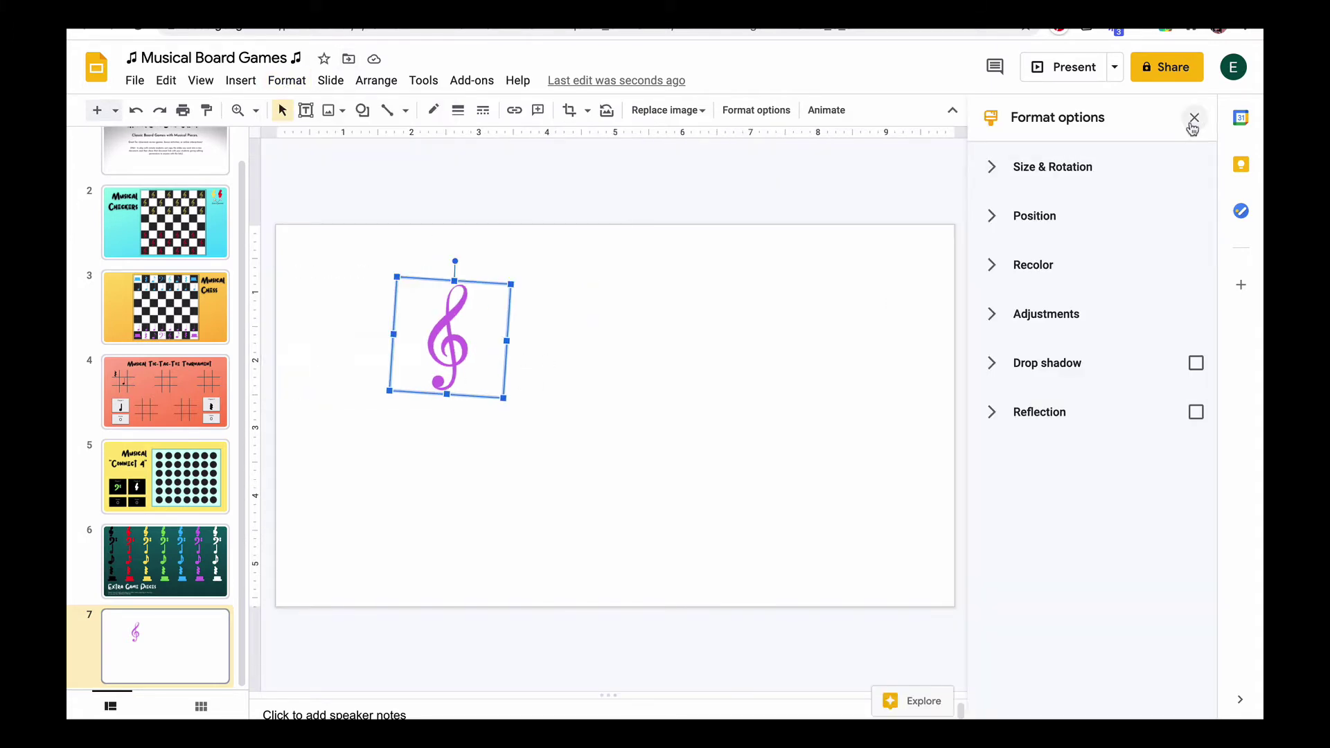
pyautogui.click(1195, 118)
pyautogui.rightClick(516, 329)
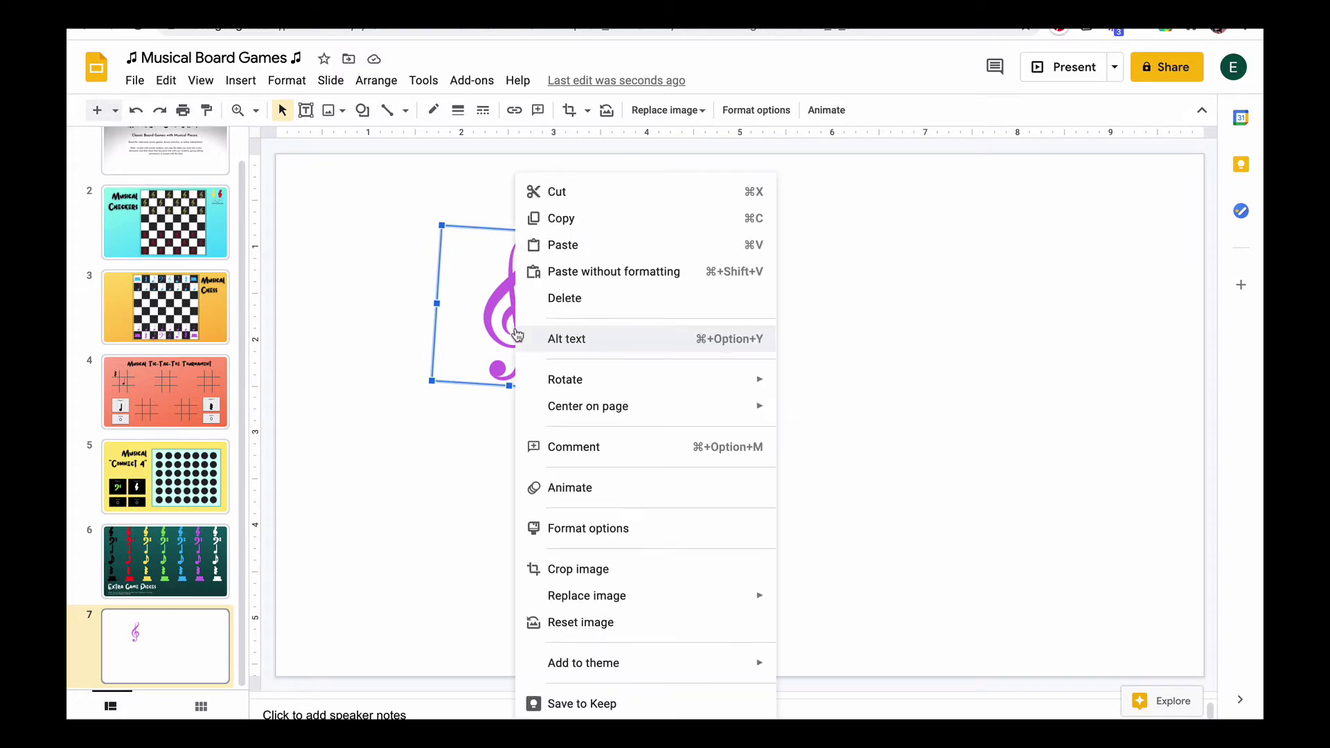
pyautogui.click(586, 530)
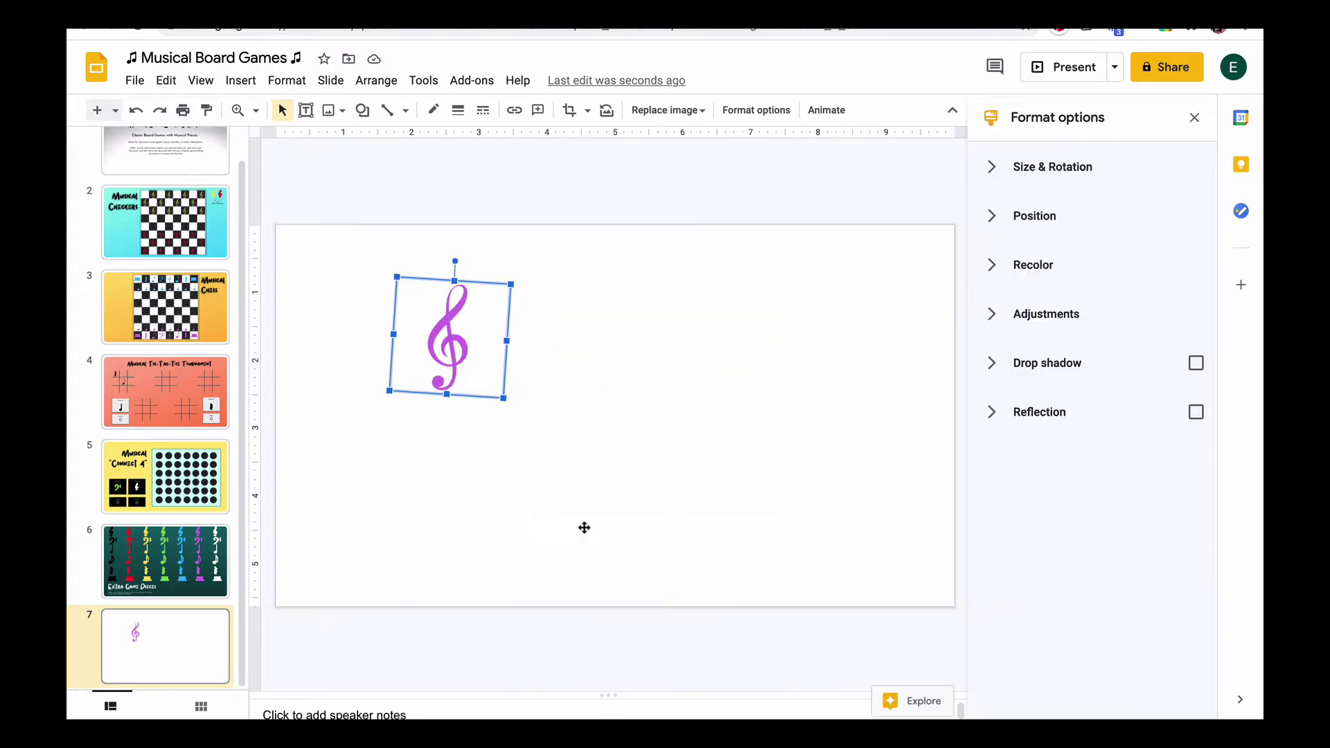
# Expand Size & Rotation and drag-resize the clef to 1.64 in
pyautogui.click(993, 170)
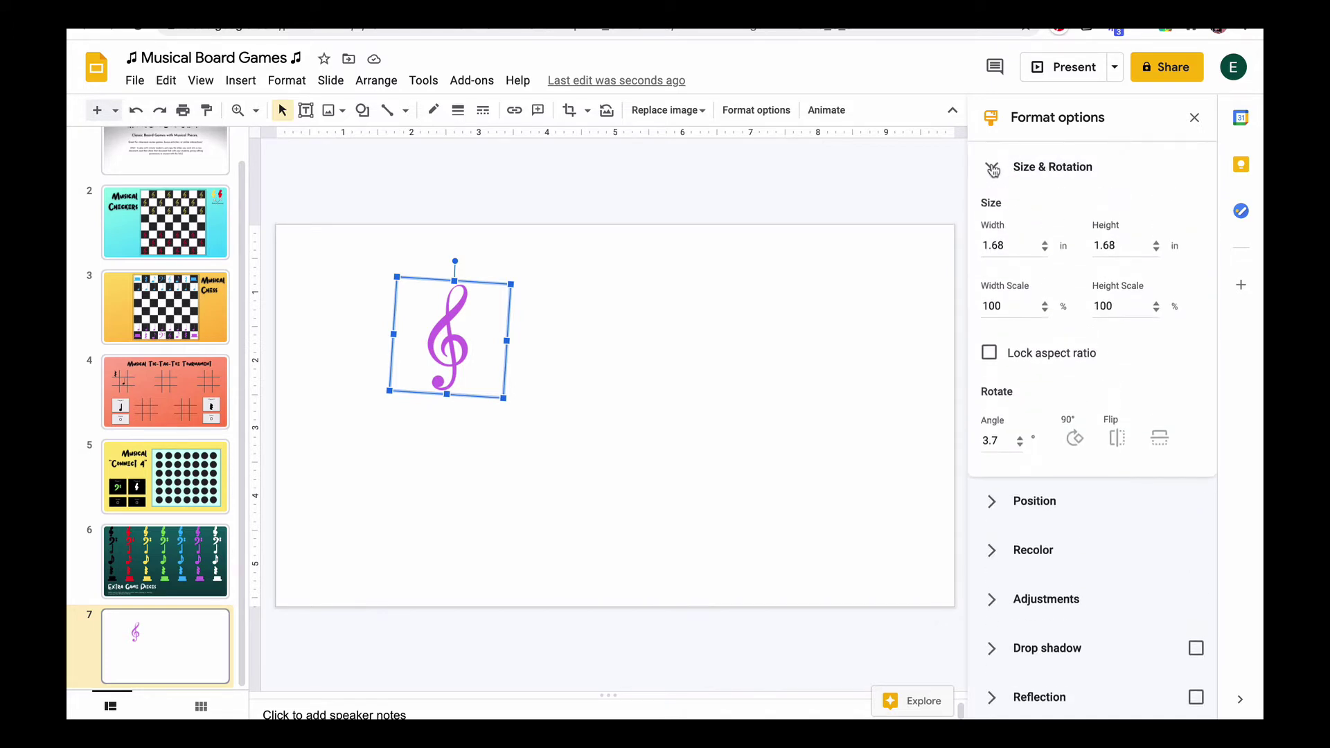
pyautogui.click(994, 170)
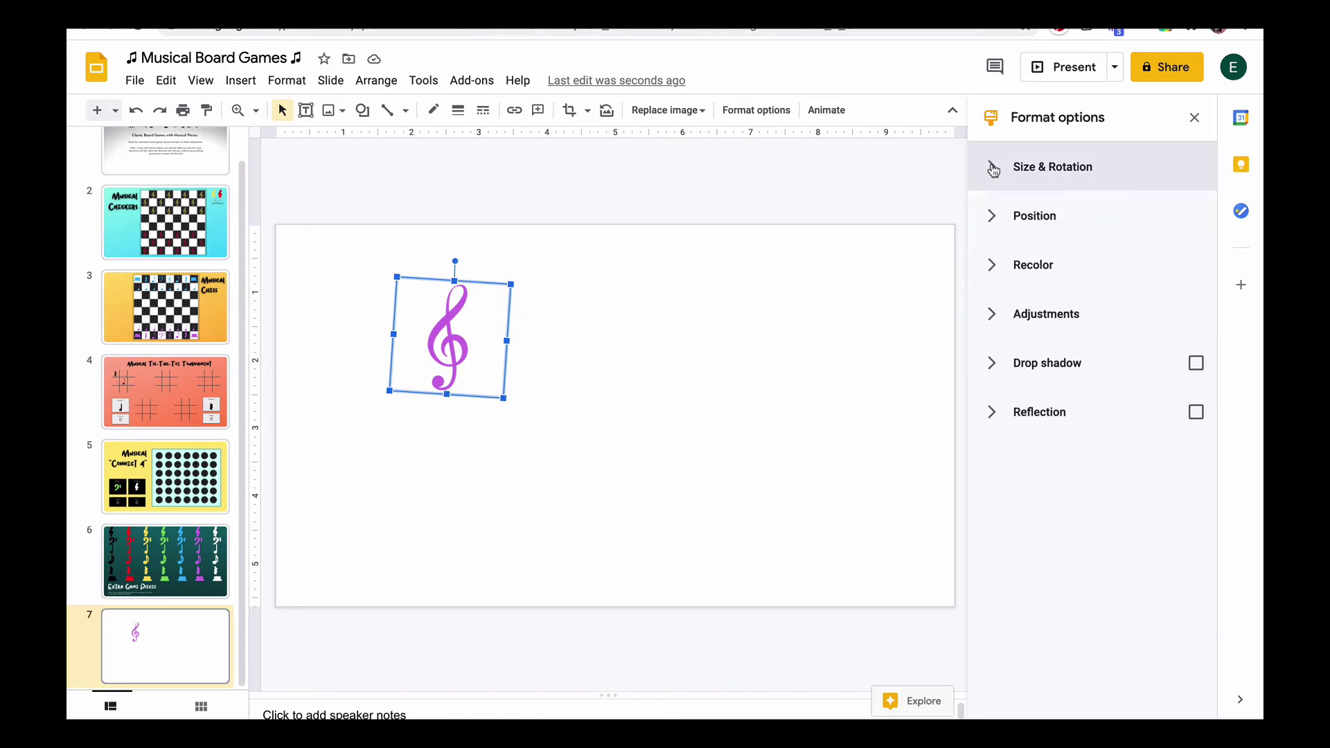
pyautogui.click(994, 218)
pyautogui.click(995, 221)
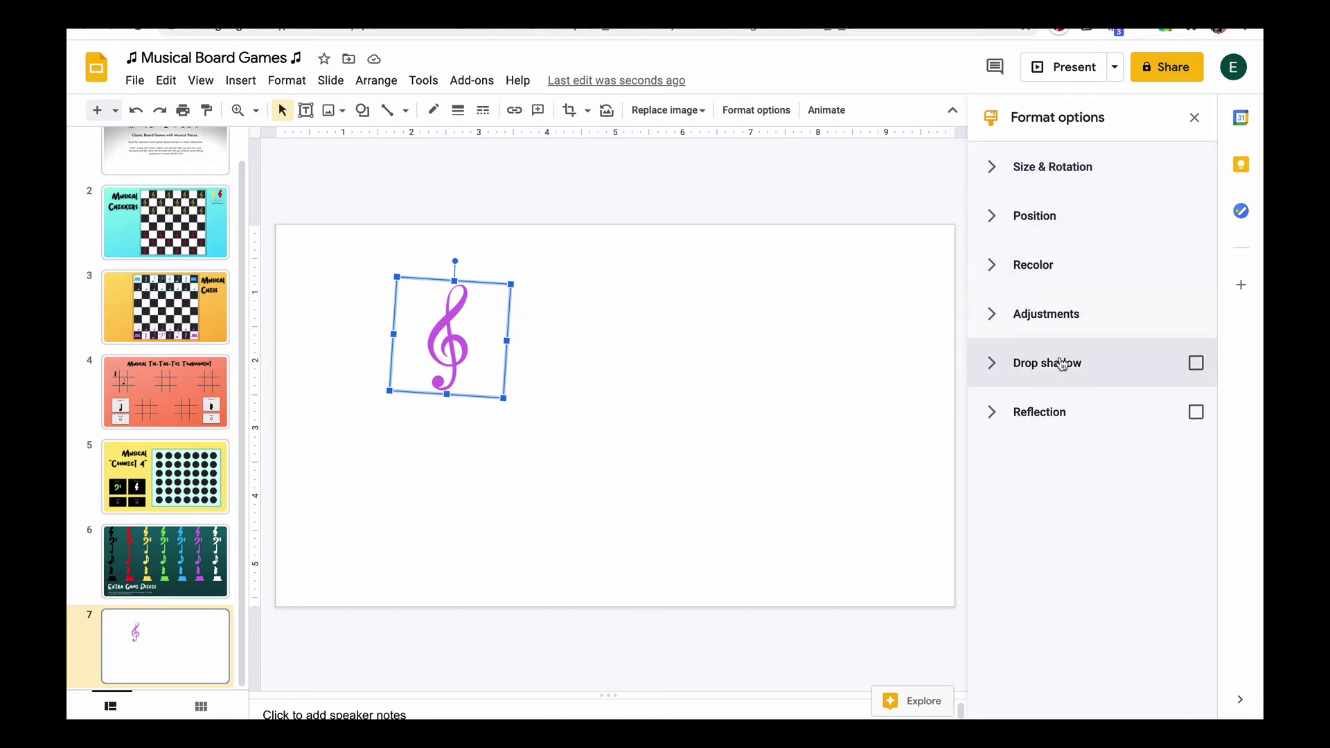
pyautogui.click(996, 174)
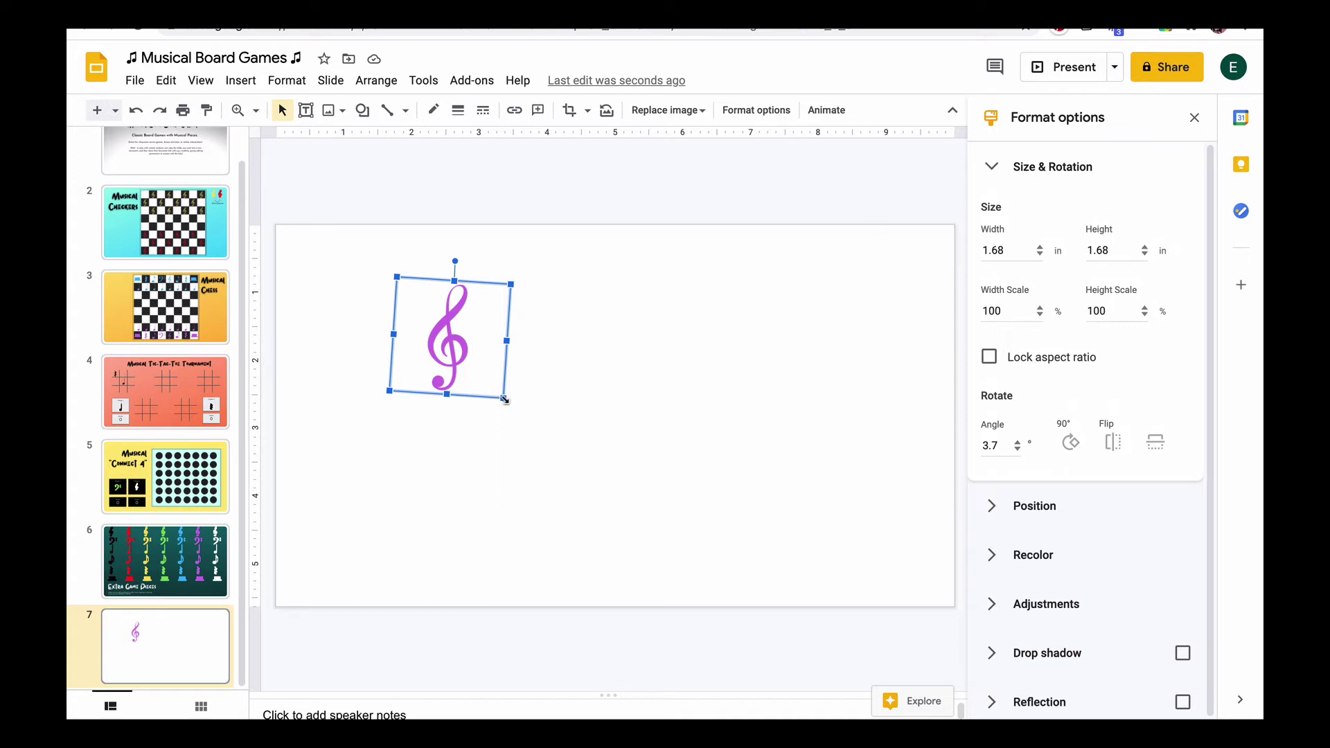
pyautogui.moveTo(510, 412)
pyautogui.mouseDown()
pyautogui.moveTo(519, 430)
pyautogui.moveTo(501, 392)
pyautogui.mouseUp()
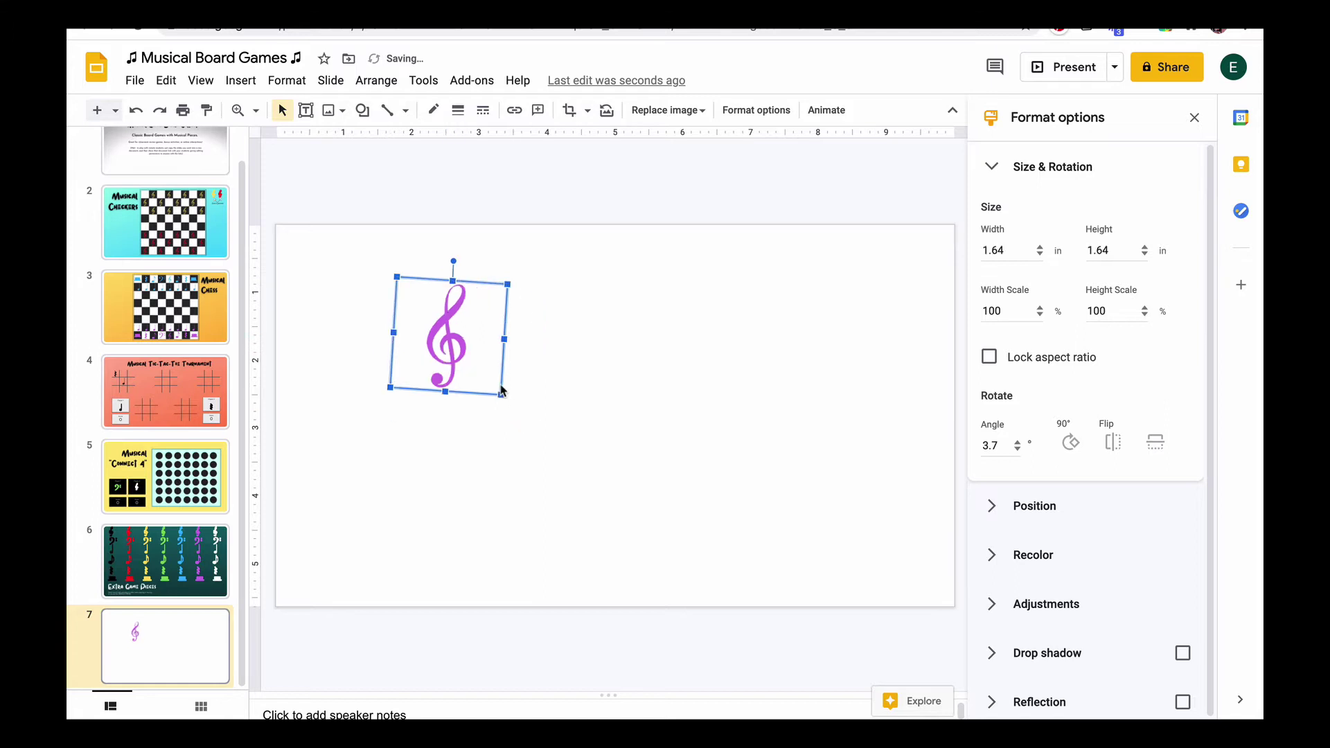
# Lock the aspect ratio and set the clef back to 1.64 by 1.64 in
pyautogui.click(1042, 248)
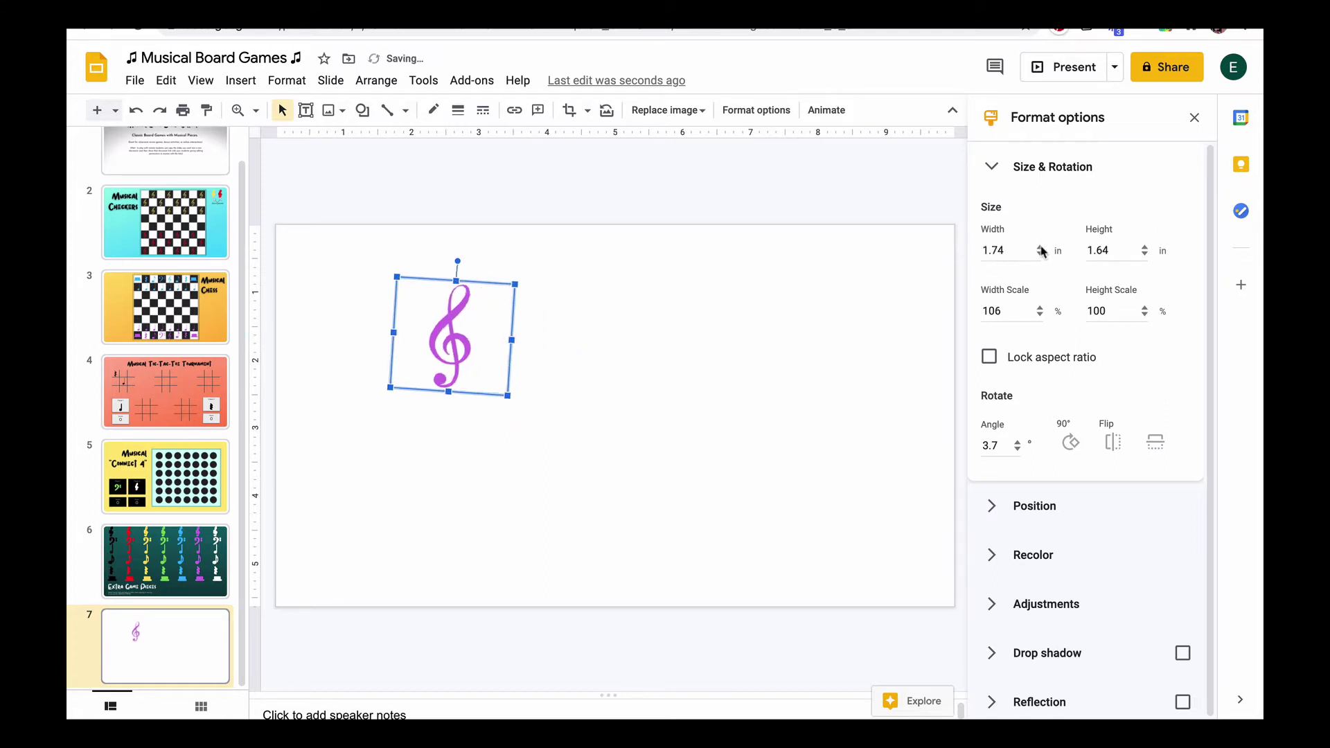
pyautogui.click(1042, 248)
pyautogui.click(1041, 254)
pyautogui.click(991, 358)
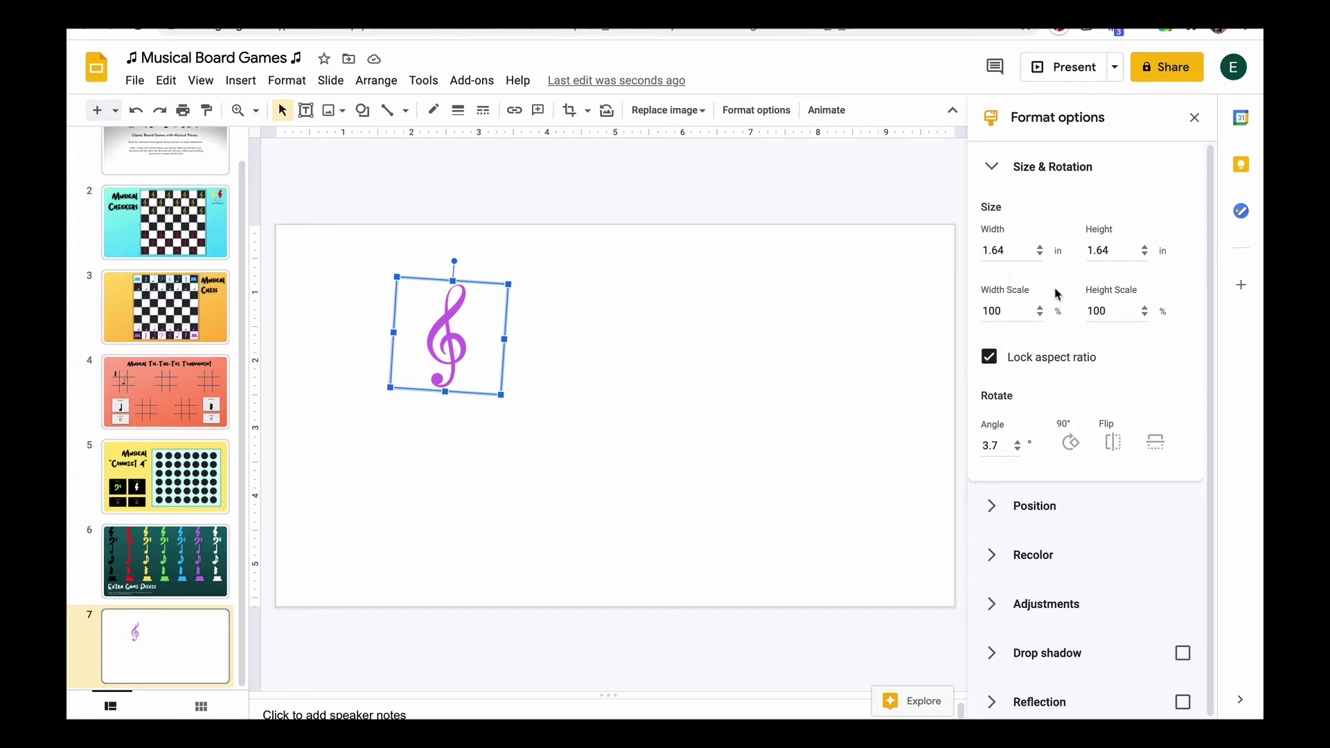
pyautogui.click(1039, 248)
pyautogui.click(1039, 247)
pyautogui.click(1039, 248)
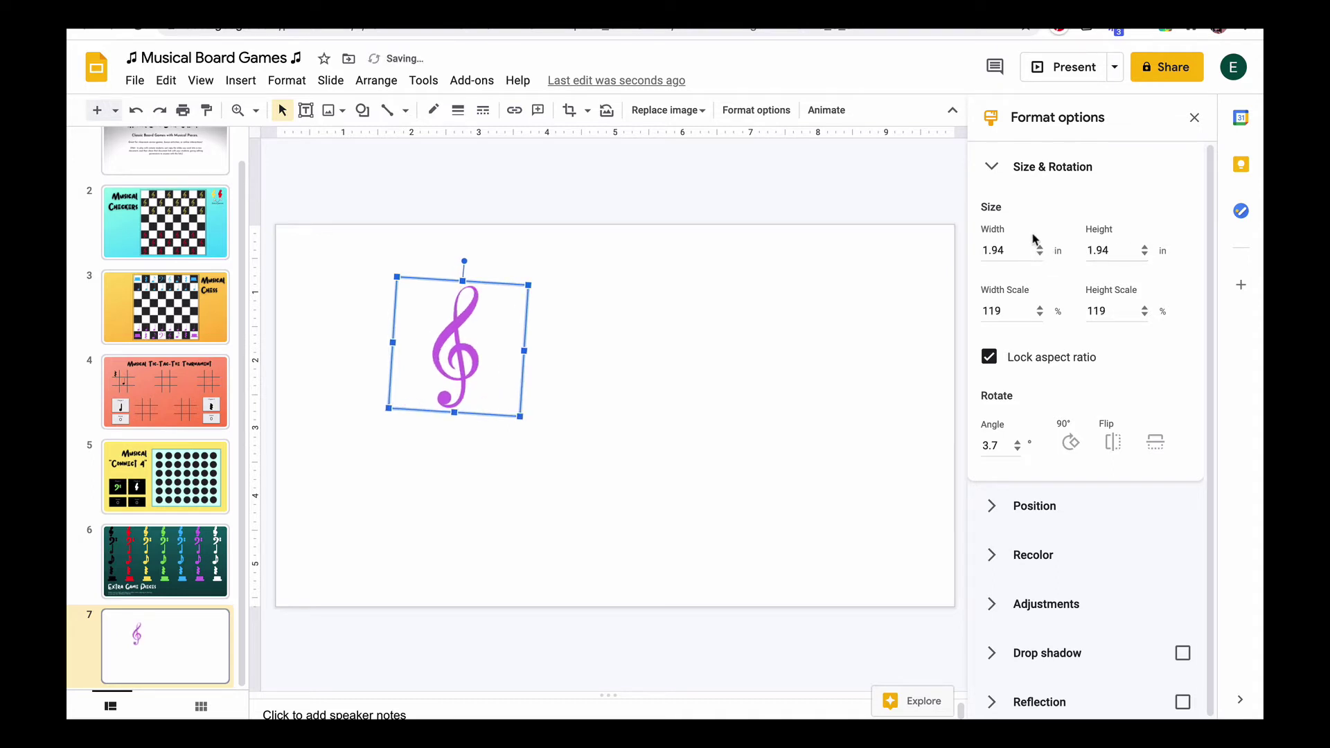
pyautogui.click(1040, 254)
pyautogui.click(1040, 254)
pyautogui.click(1040, 253)
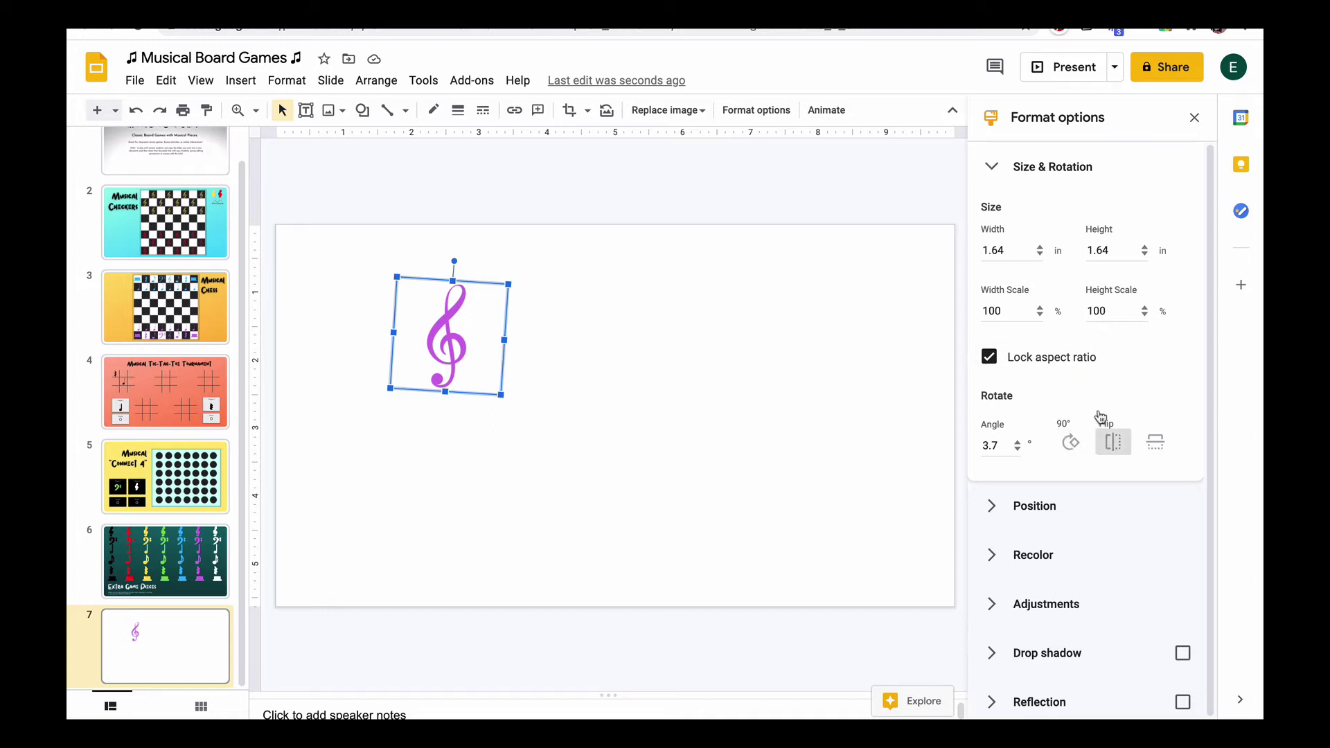
# Step the clef's rotation up toward 12.7°, then back down to 8.7°
pyautogui.click(1017, 443)
pyautogui.click(1018, 442)
pyautogui.click(1018, 443)
pyautogui.click(1017, 442)
pyautogui.click(1018, 442)
pyautogui.click(1017, 442)
pyautogui.click(1018, 443)
pyautogui.click(1018, 443)
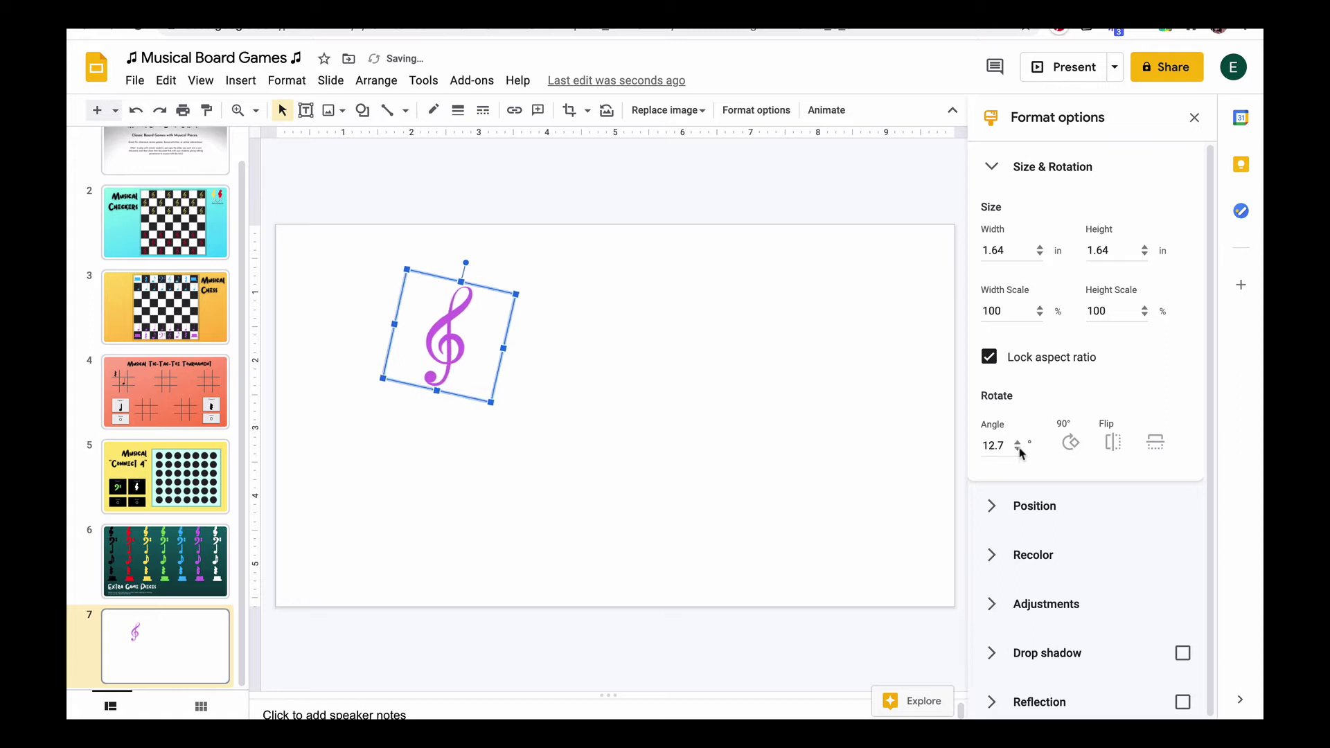
pyautogui.click(1017, 449)
pyautogui.click(1018, 449)
pyautogui.click(1018, 449)
pyautogui.click(1017, 448)
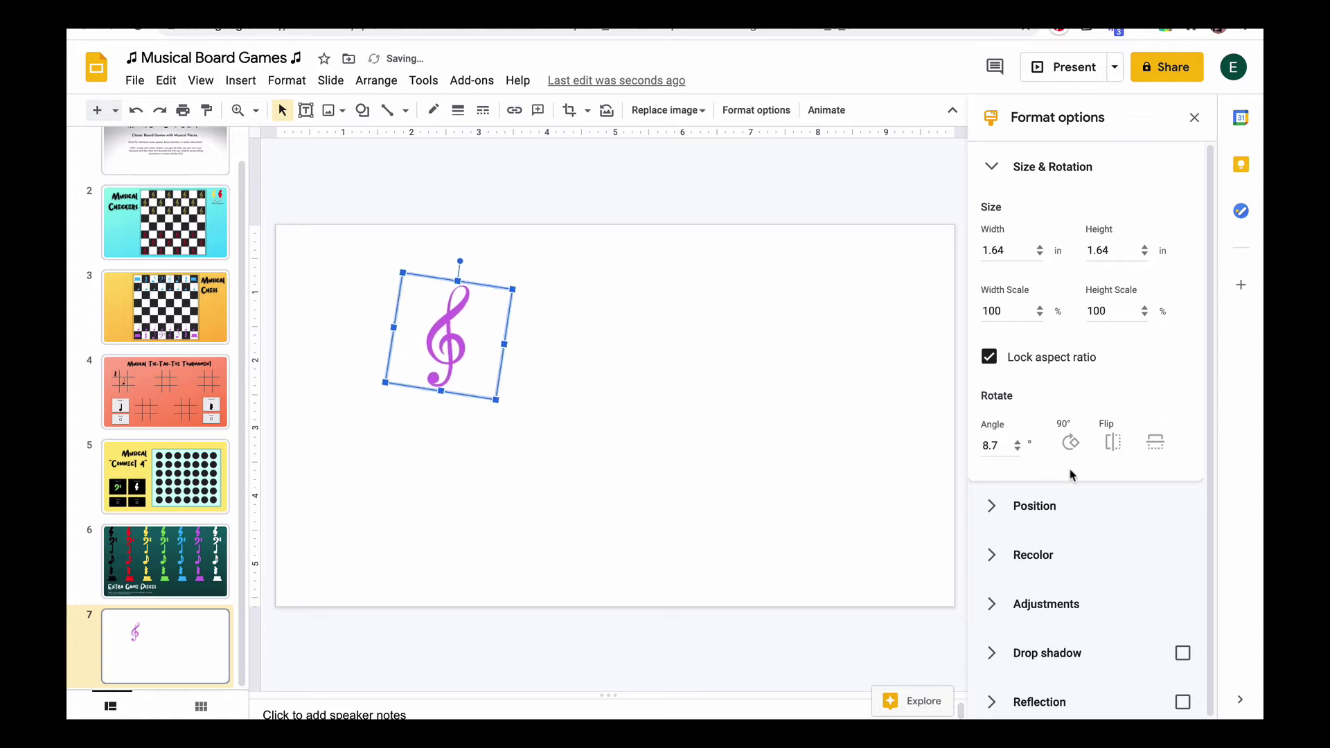
# Try quarter-turn rotations and horizontal and vertical flips, returning the clef to upright
pyautogui.click(1072, 441)
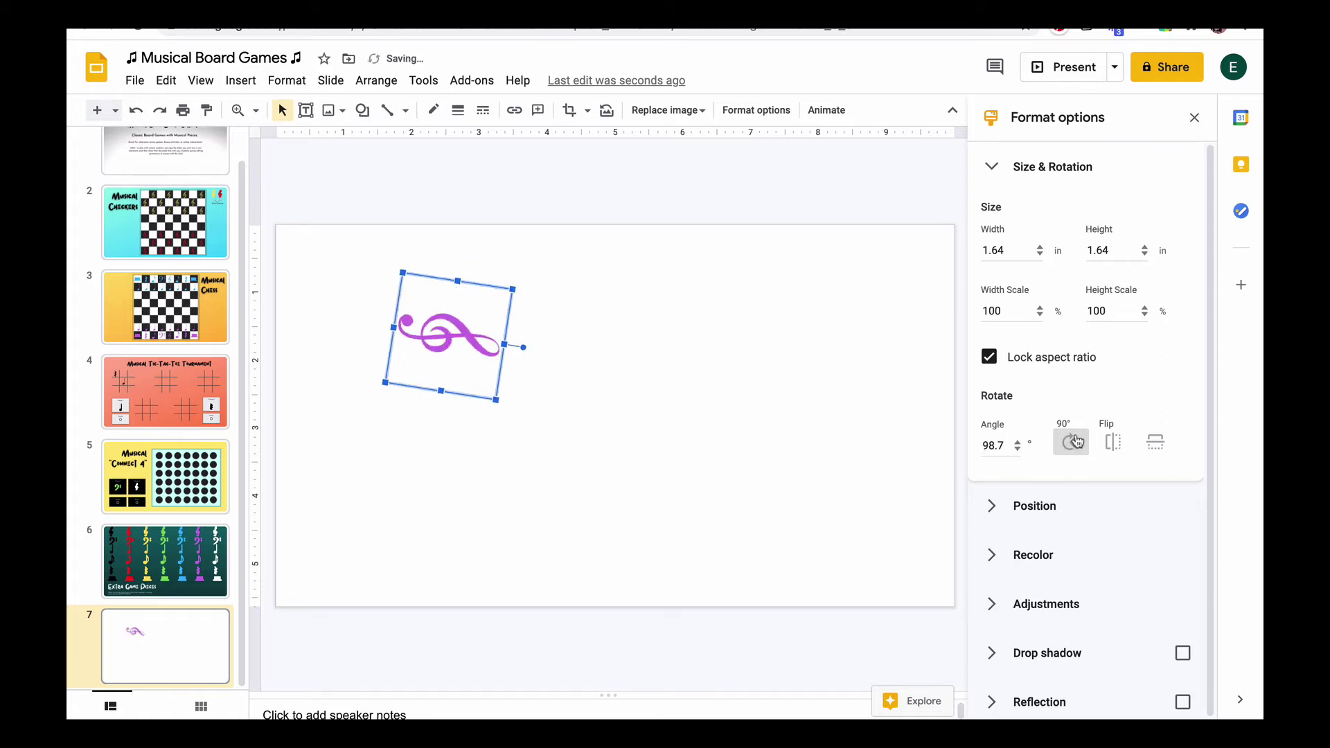
pyautogui.click(1074, 443)
pyautogui.click(1075, 447)
pyautogui.click(1076, 449)
pyautogui.click(1121, 450)
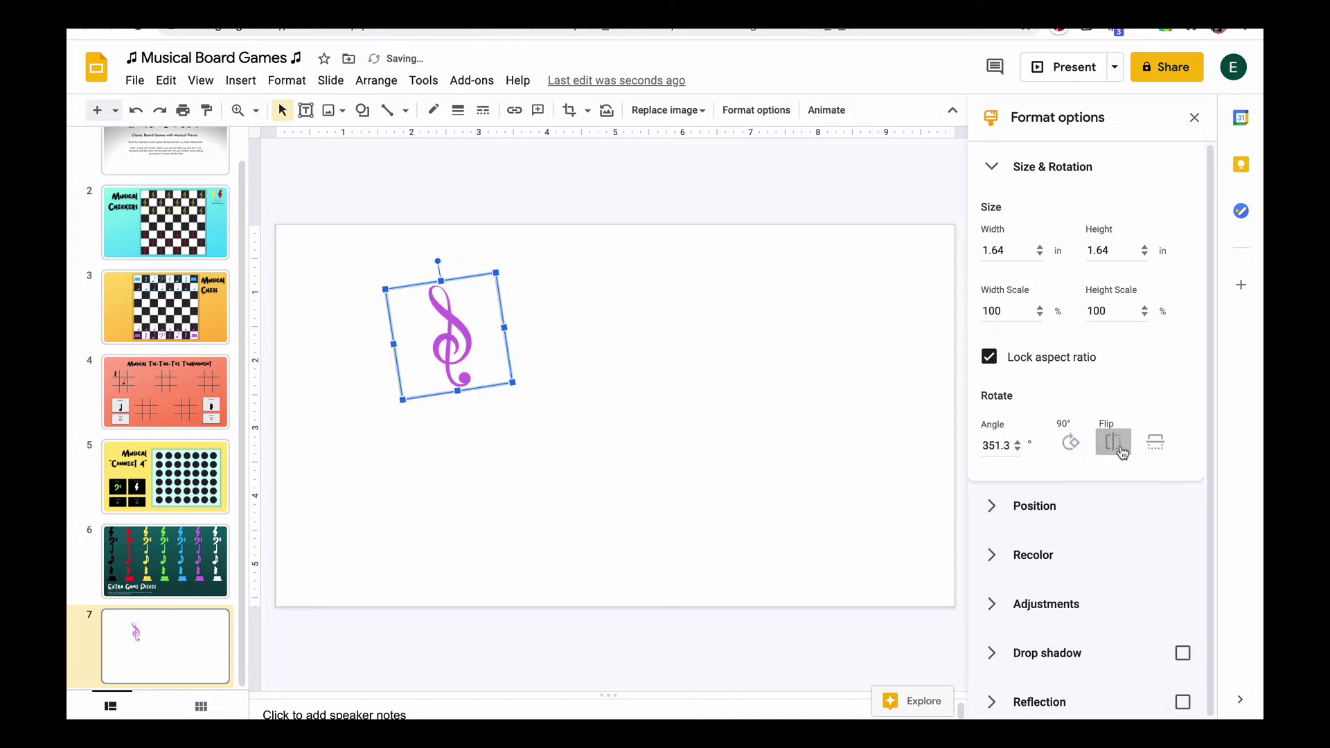
pyautogui.click(1122, 452)
pyautogui.click(1167, 453)
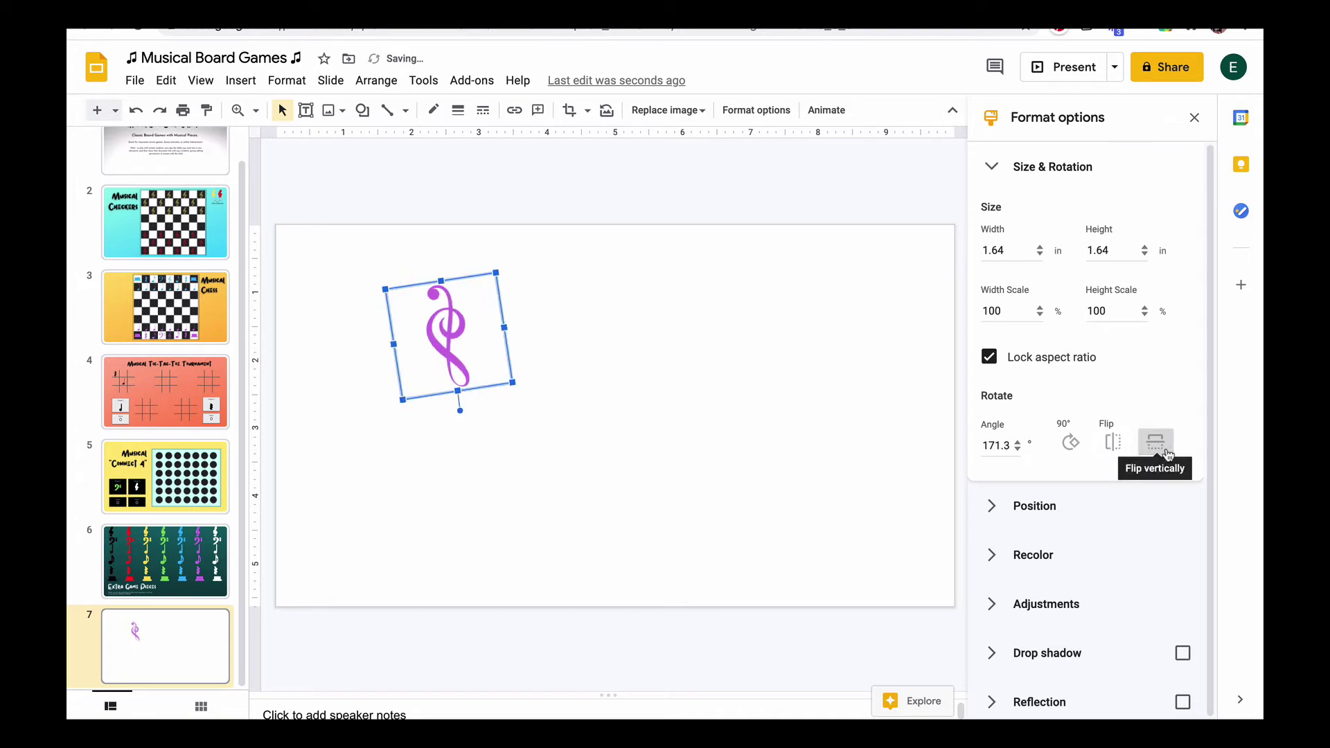
pyautogui.click(1168, 454)
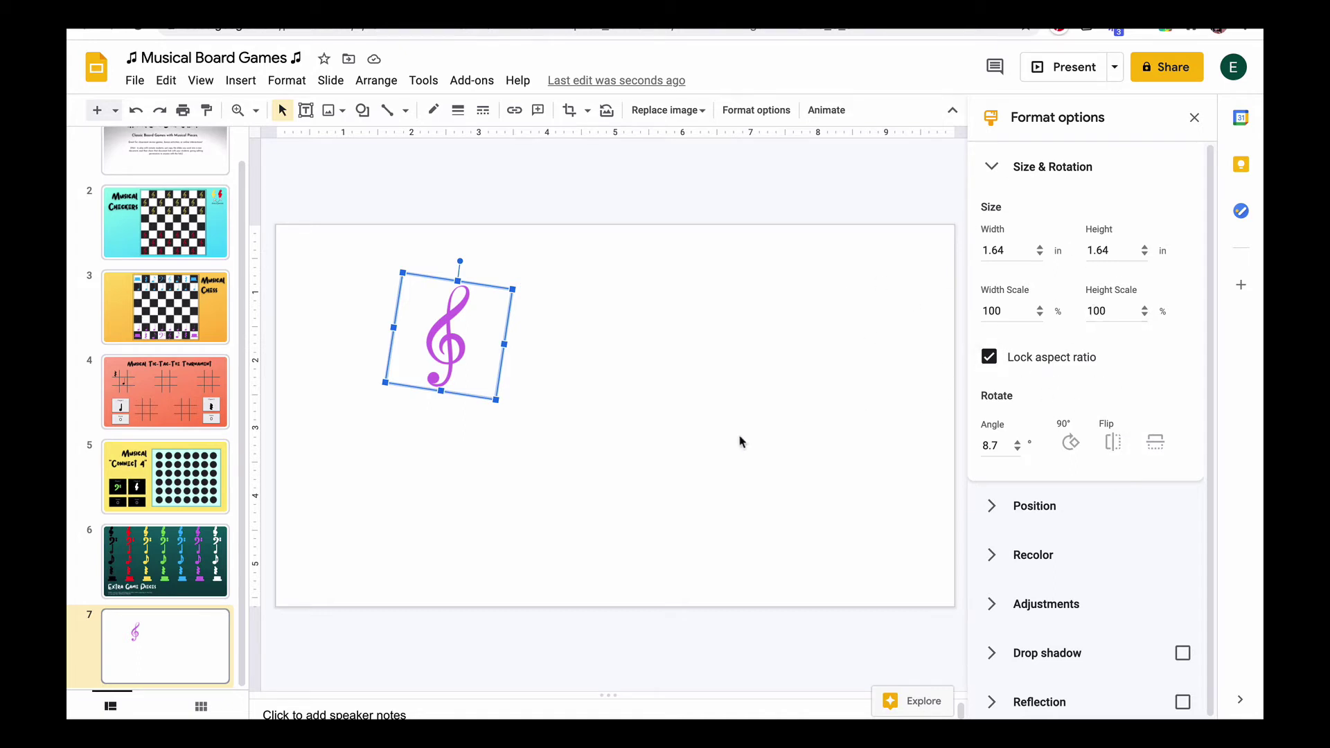
# Browse the clef's right-click rotate options and the Arrange menu, then deselect it
pyautogui.rightClick(455, 329)
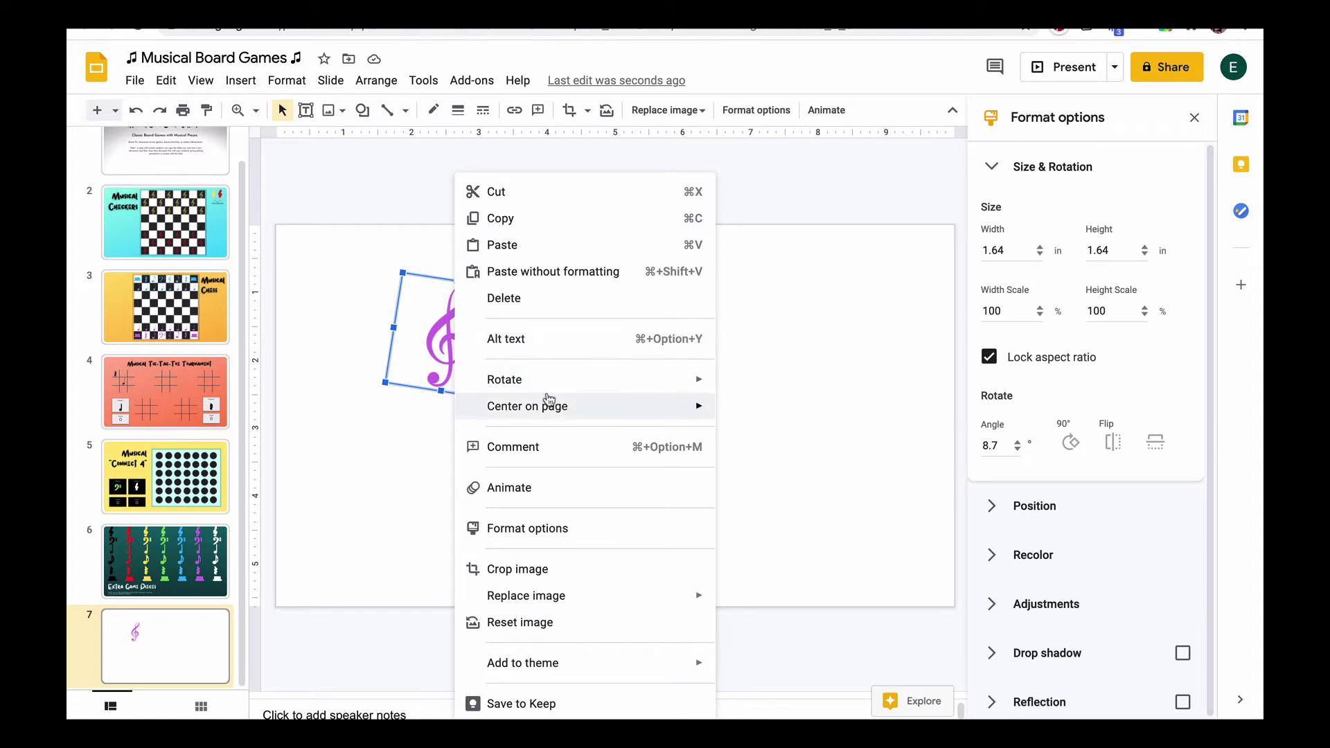
pyautogui.moveTo(547, 388)
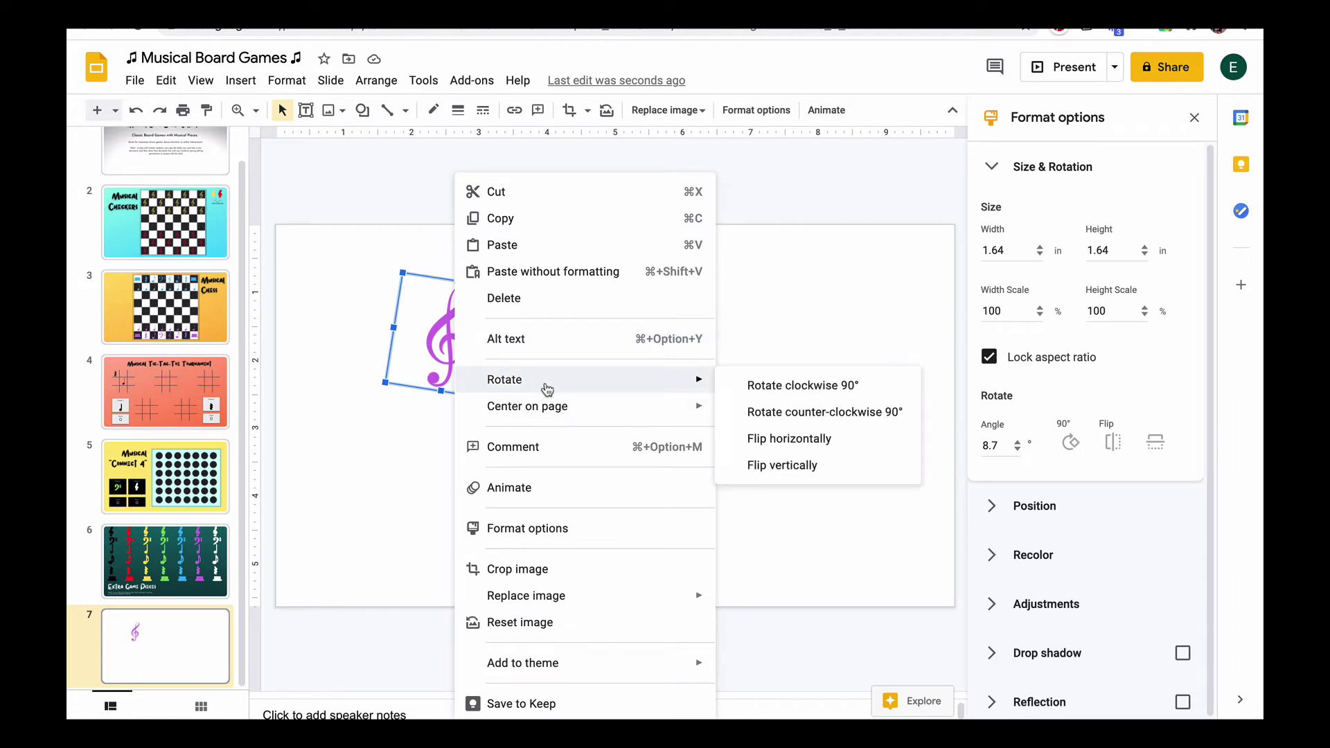
pyautogui.click(813, 305)
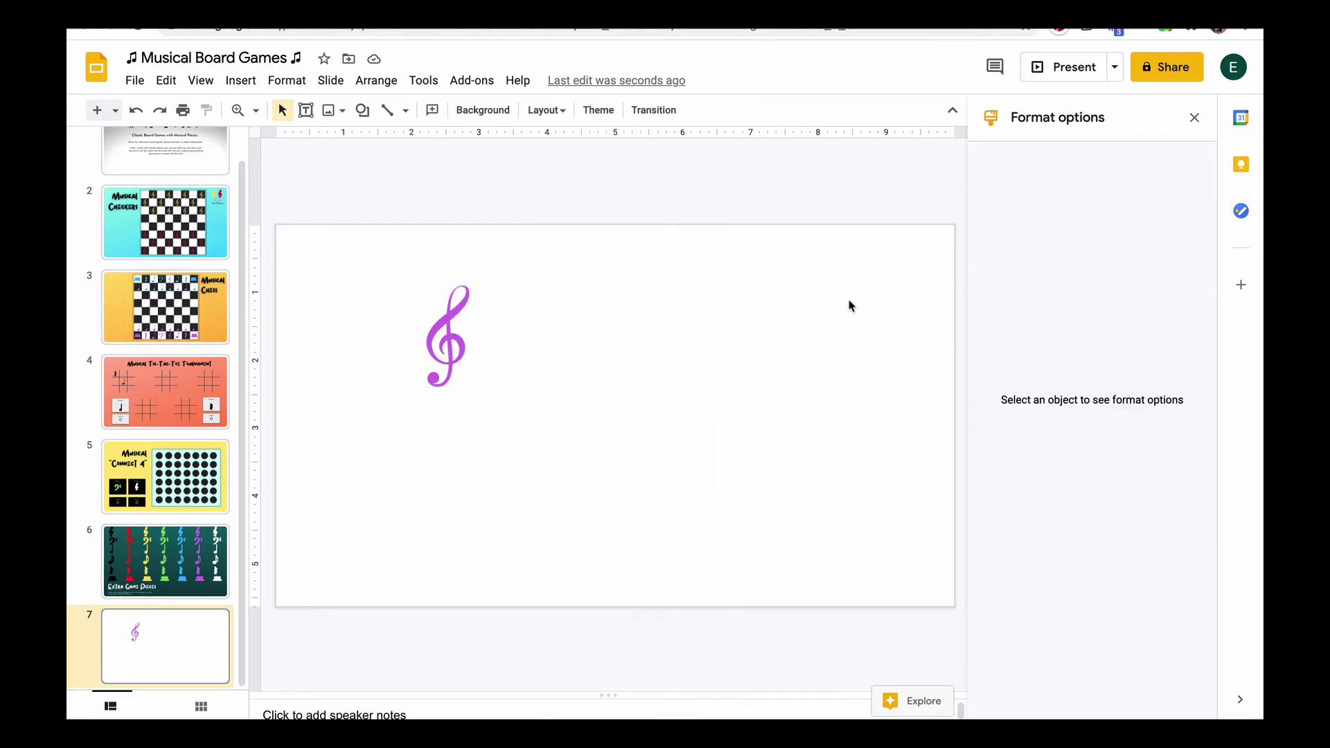
pyautogui.click(461, 344)
pyautogui.click(392, 81)
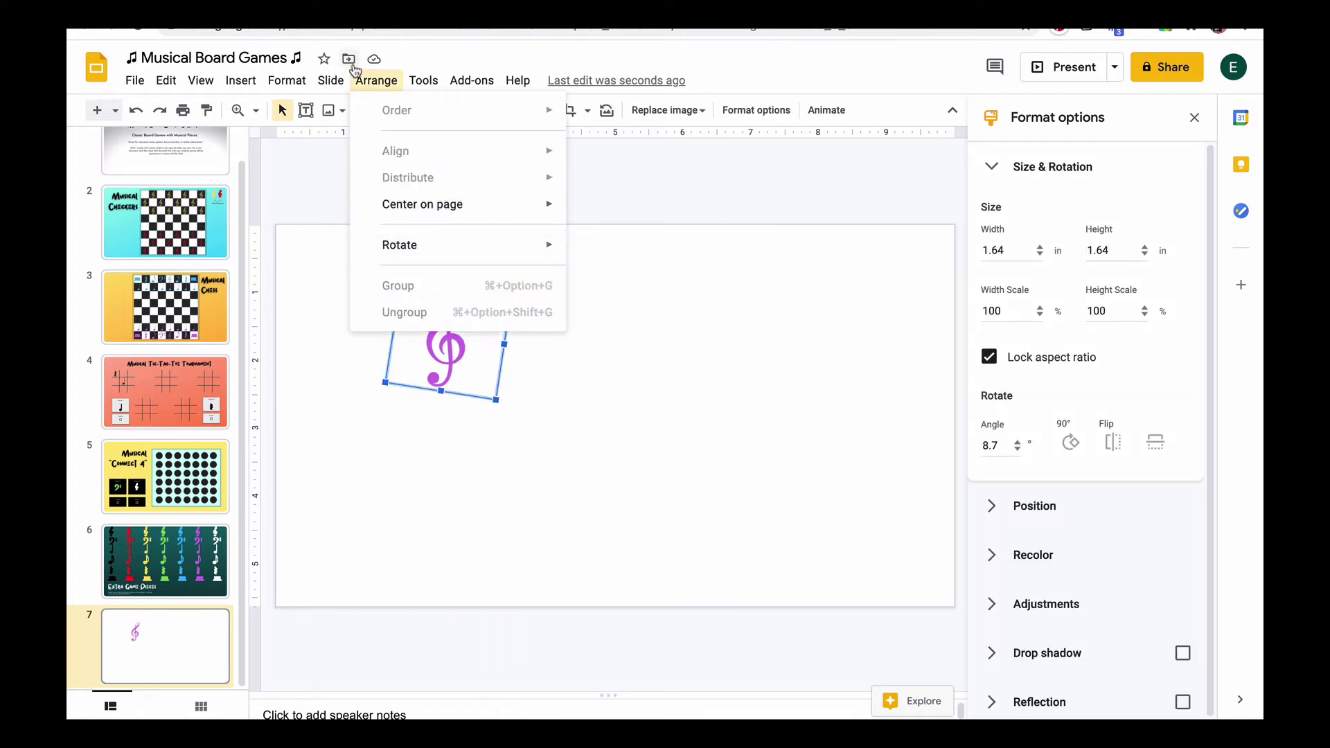
pyautogui.click(697, 441)
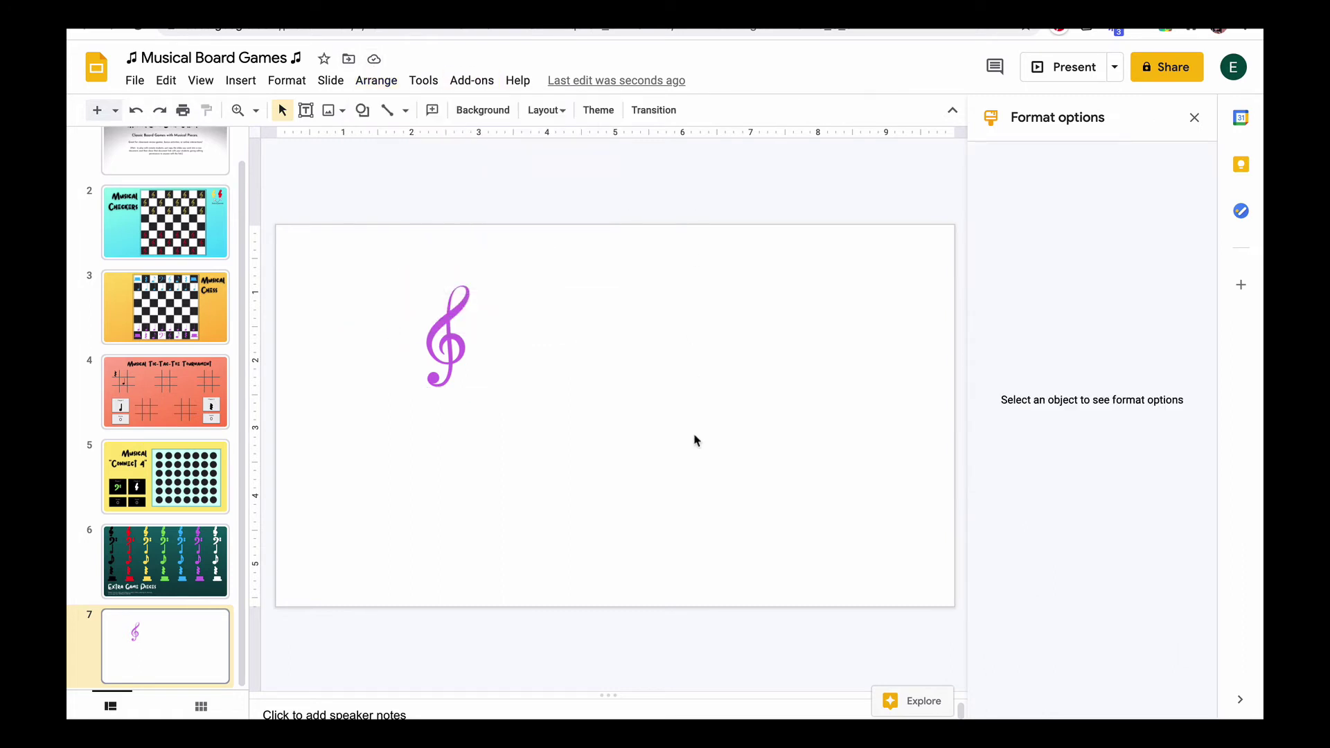
# Measure the clef's position from the Center and adjust its X value with the spin arrows
pyautogui.click(447, 332)
pyautogui.click(997, 172)
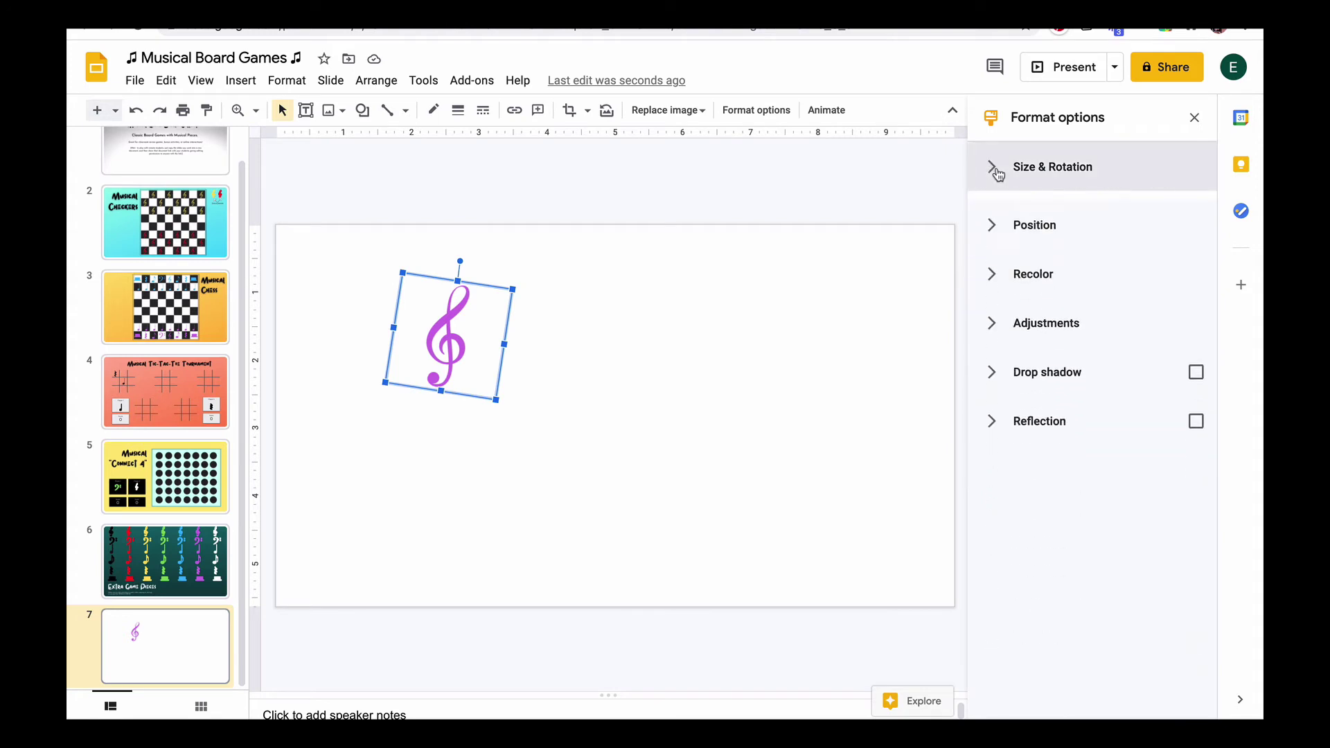
pyautogui.click(995, 217)
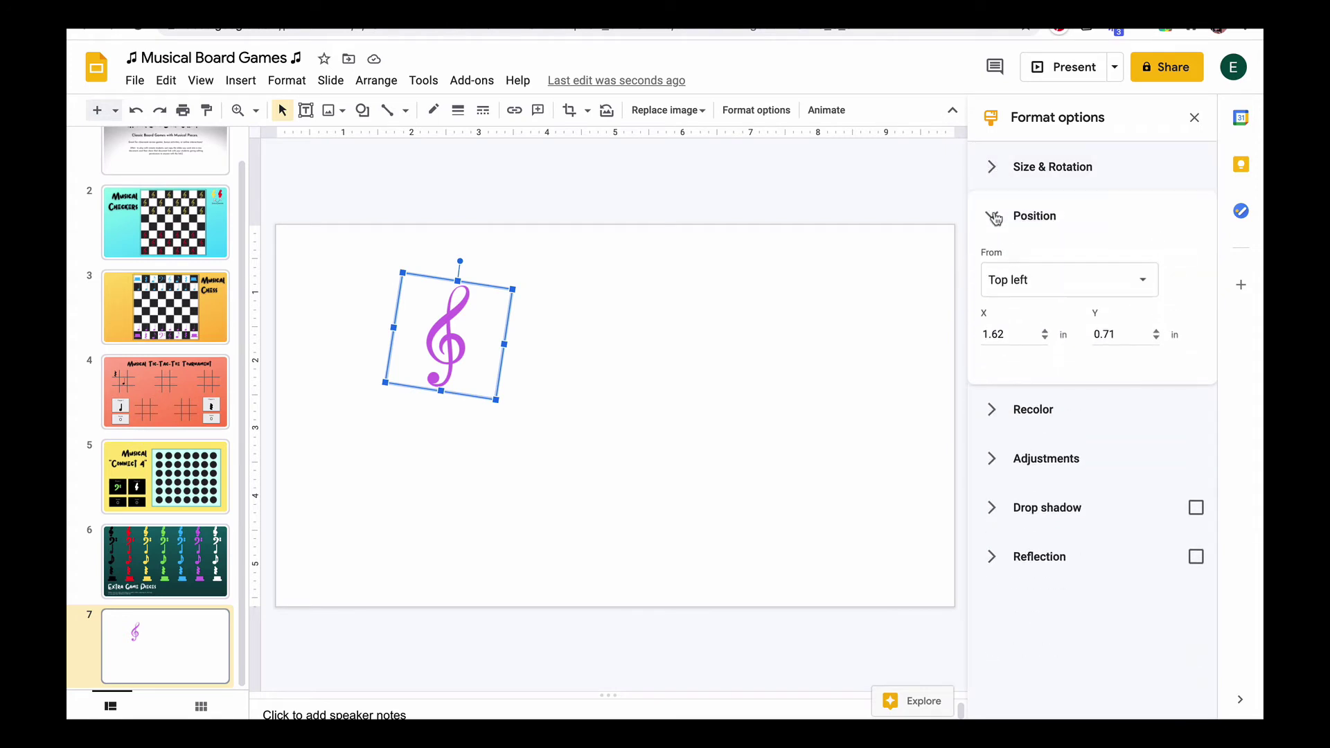
pyautogui.click(1046, 337)
pyautogui.click(1045, 337)
pyautogui.click(1045, 337)
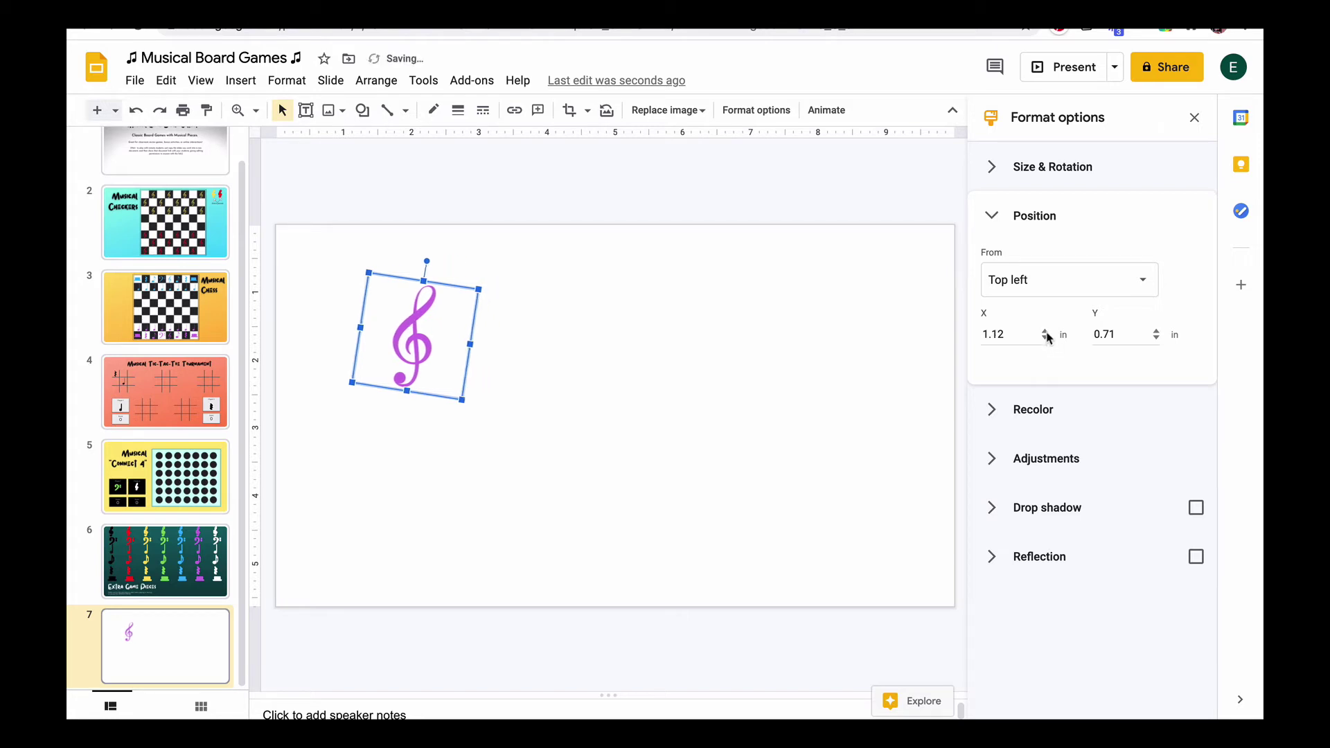
pyautogui.click(1045, 332)
pyautogui.click(1045, 332)
pyautogui.click(1045, 332)
pyautogui.click(1143, 281)
pyautogui.click(1057, 360)
pyautogui.click(1045, 338)
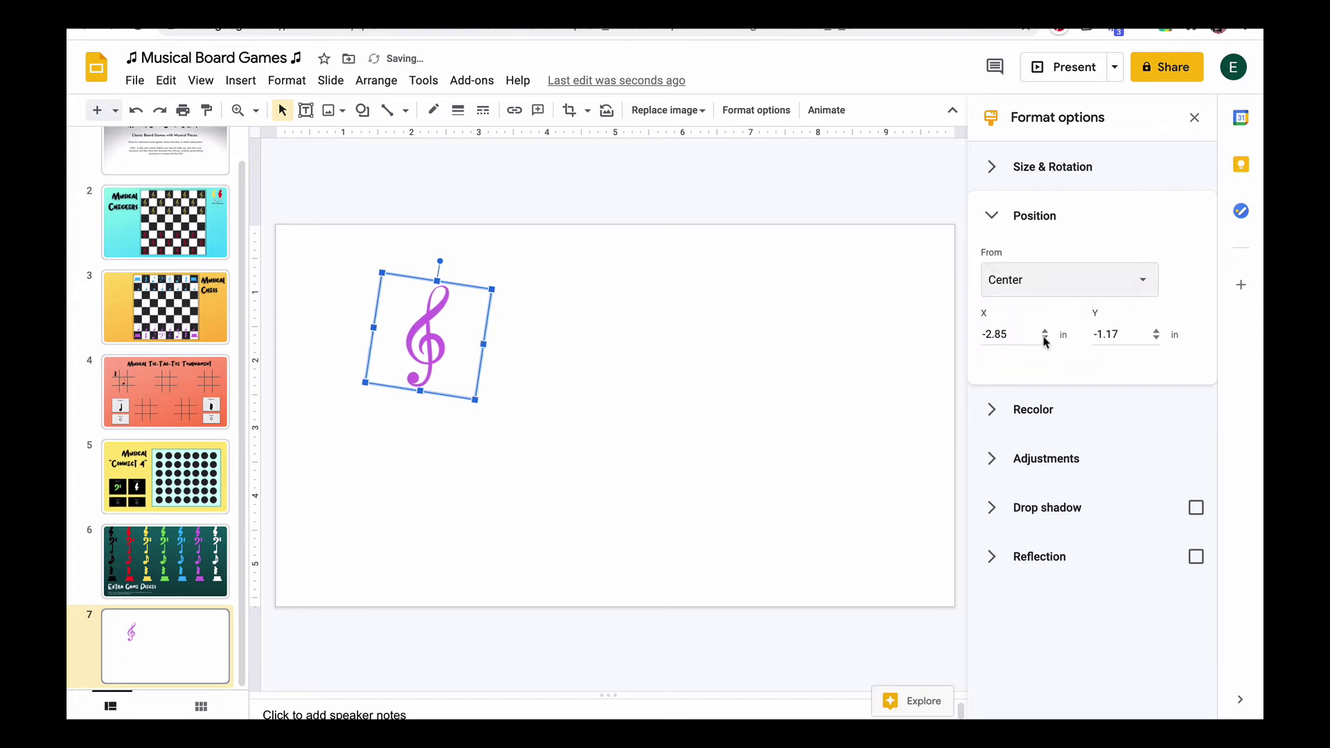
pyautogui.click(1044, 338)
pyautogui.click(1046, 332)
pyautogui.click(1045, 332)
pyautogui.click(1045, 332)
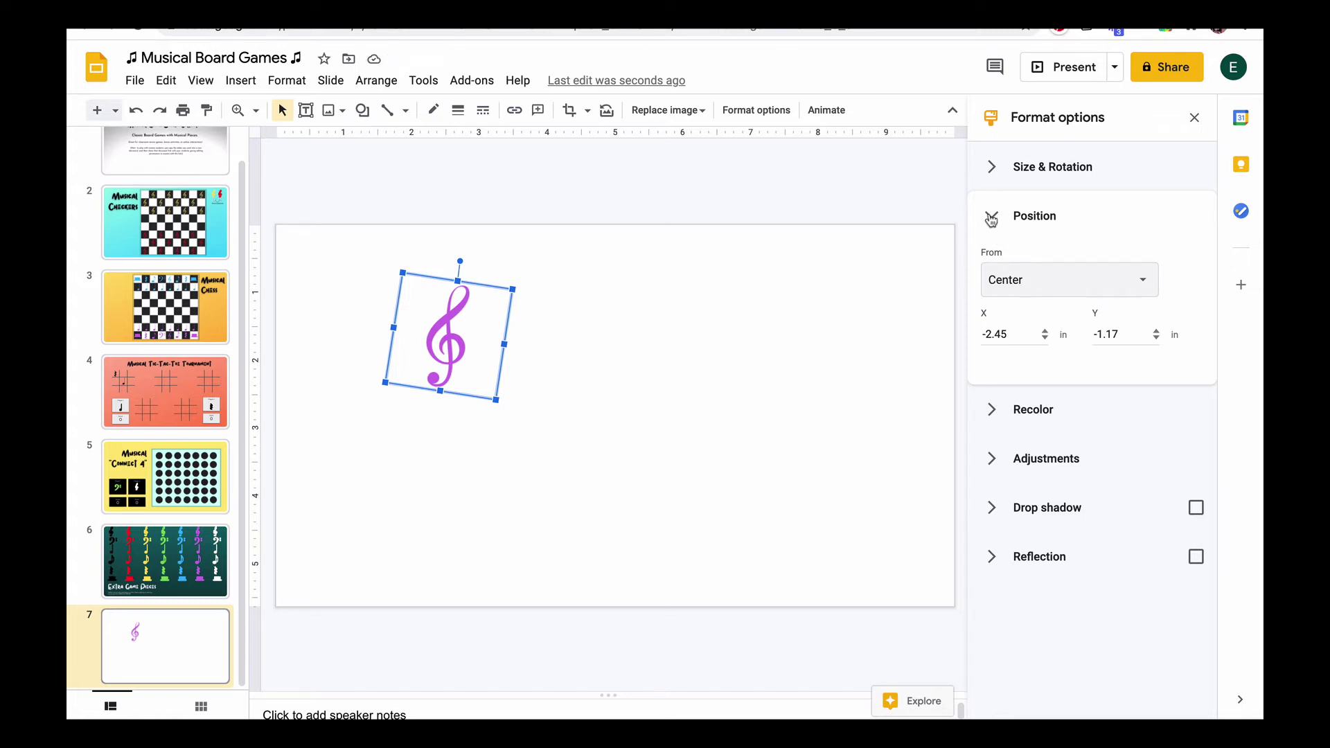
# Nudge the clef with arrow keys to about X −2.28, Y −0.92 in, then show Recolor
pyautogui.click(992, 219)
pyautogui.click(992, 218)
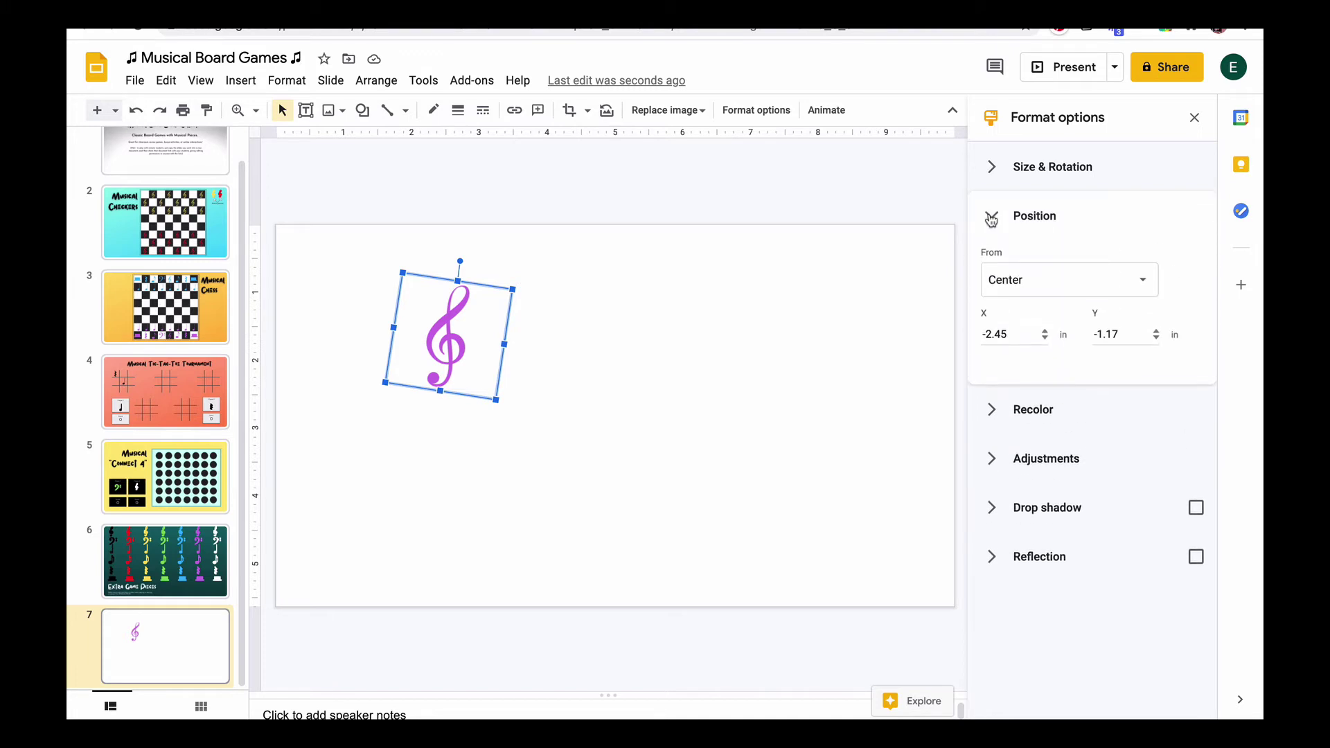
pyautogui.press('Down')
pyautogui.press('Down')
pyautogui.press('Down')
pyautogui.press('Down')
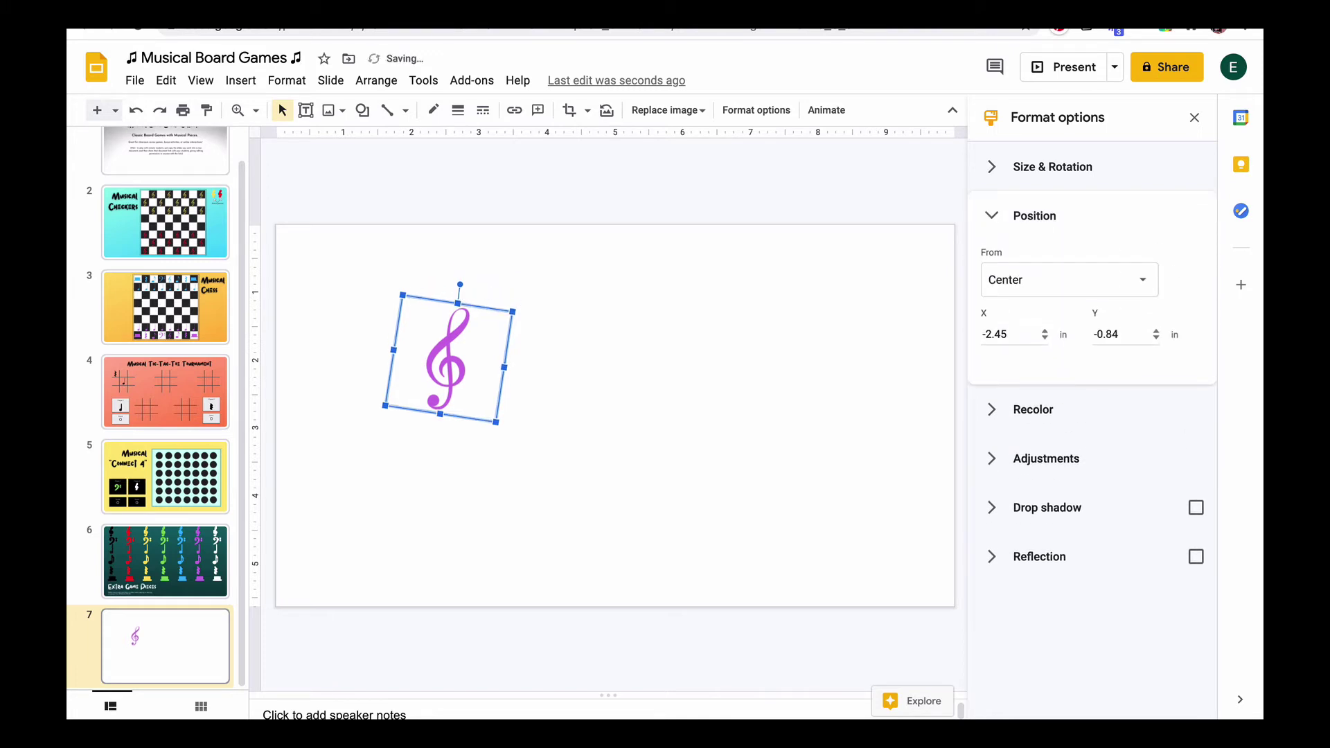
pyautogui.press('Up')
pyautogui.press('Up')
pyautogui.press('Up')
pyautogui.press('Up')
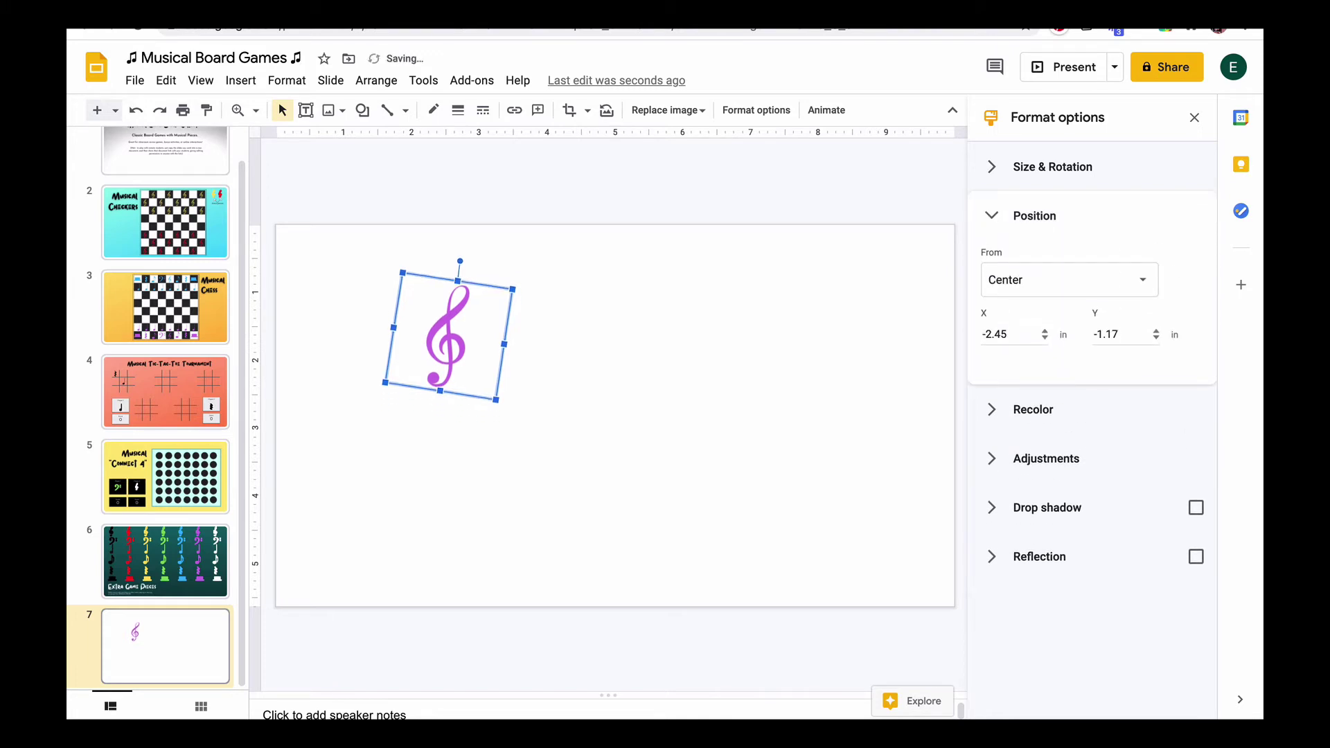
pyautogui.press('Right')
pyautogui.press('Right')
pyautogui.press('Right')
pyautogui.press('Left')
pyautogui.press('Left')
pyautogui.press('Left')
pyautogui.press('Left')
pyautogui.press('Up')
pyautogui.press('Up')
pyautogui.press('Down')
pyautogui.press('Down')
pyautogui.press('Down')
pyautogui.press('Down')
pyautogui.press('Down')
pyautogui.press('Right')
pyautogui.press('Right')
pyautogui.press('Right')
pyautogui.press('Right')
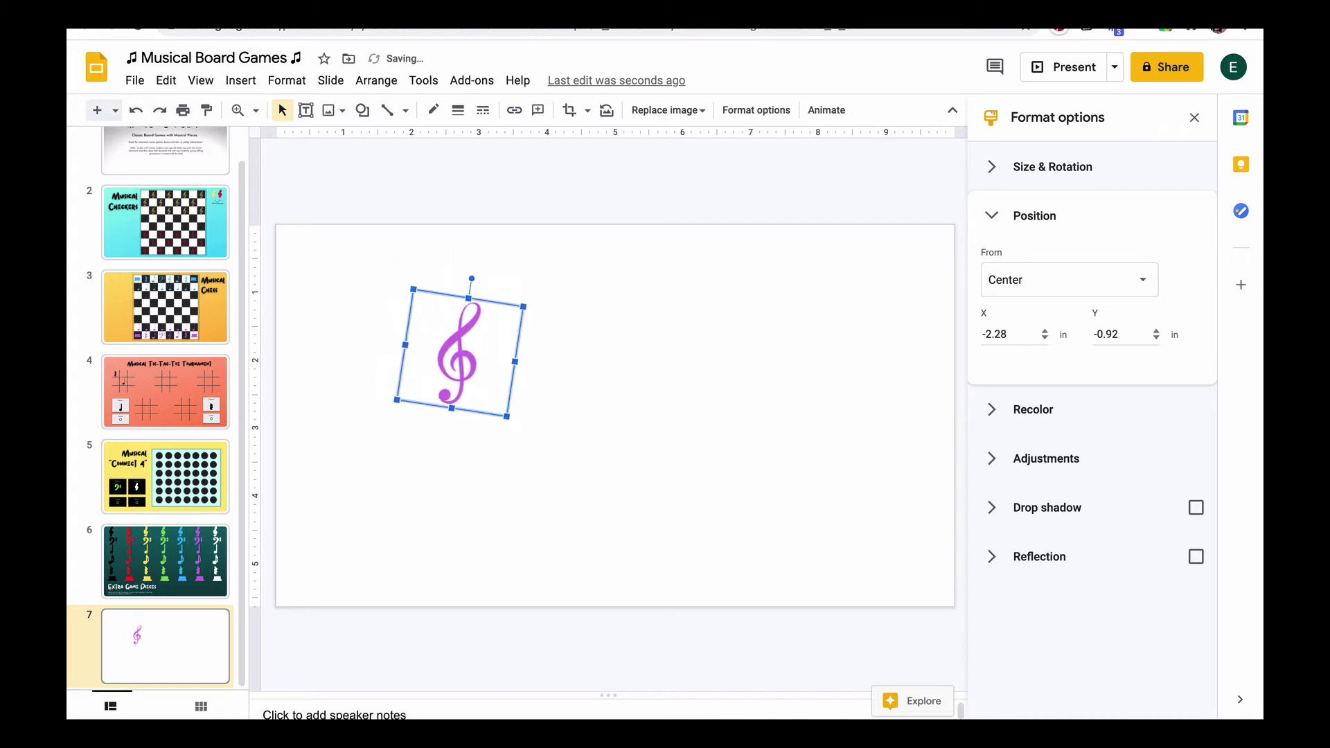
pyautogui.click(991, 221)
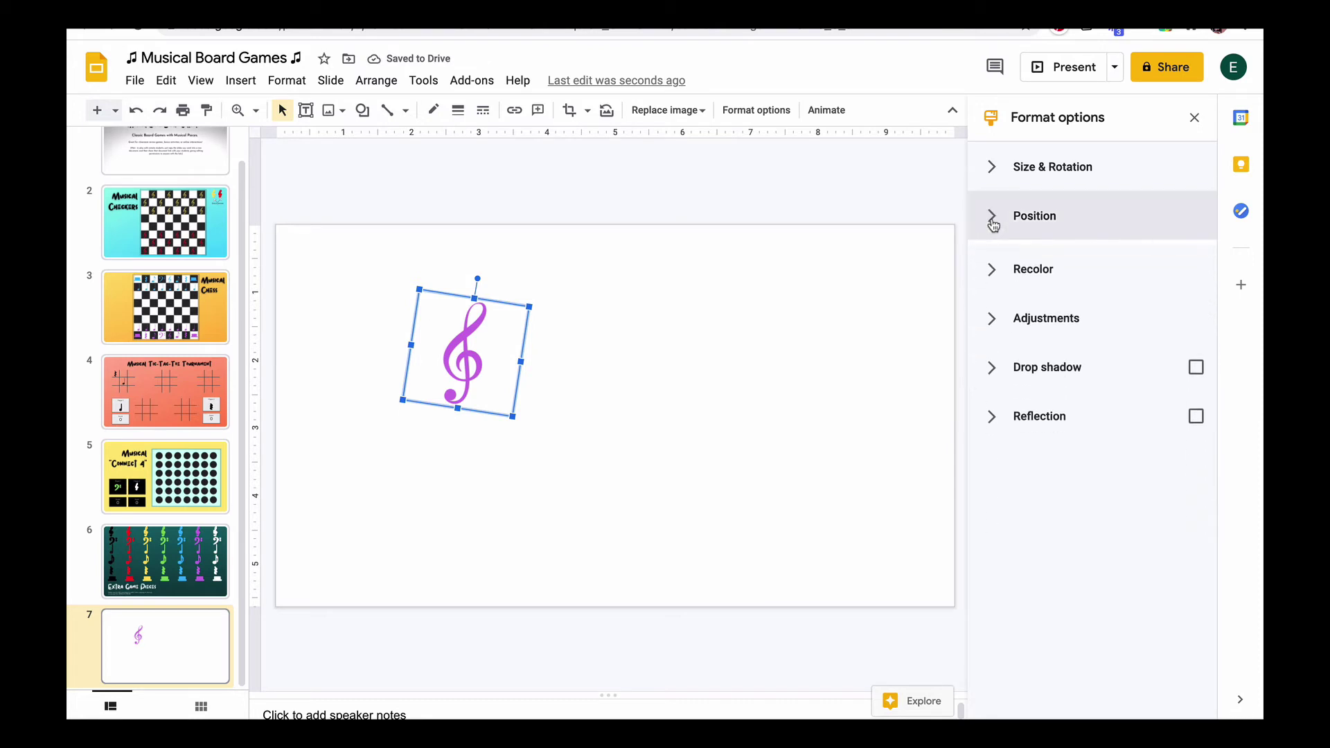
pyautogui.click(993, 269)
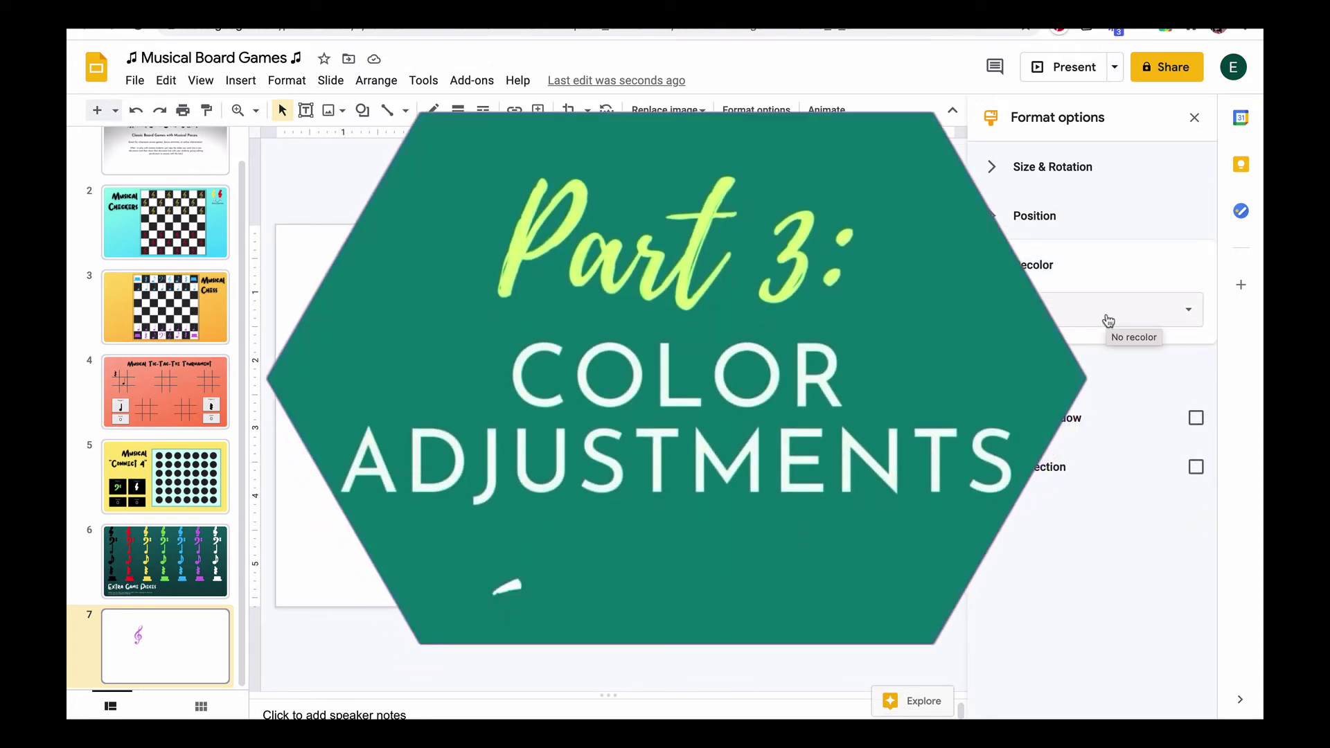
pyautogui.click(1107, 320)
pyautogui.scroll(-2, 1095, 616)
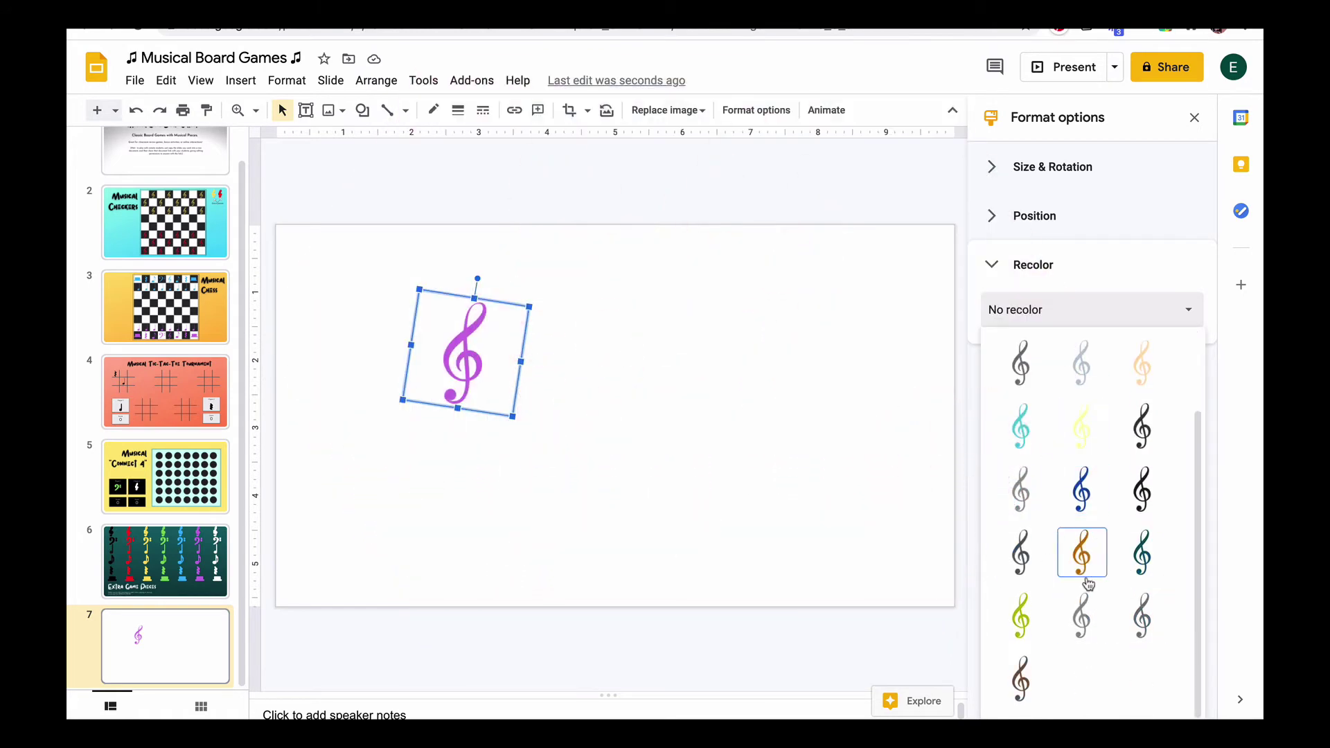
pyautogui.click(1094, 500)
pyautogui.click(1104, 317)
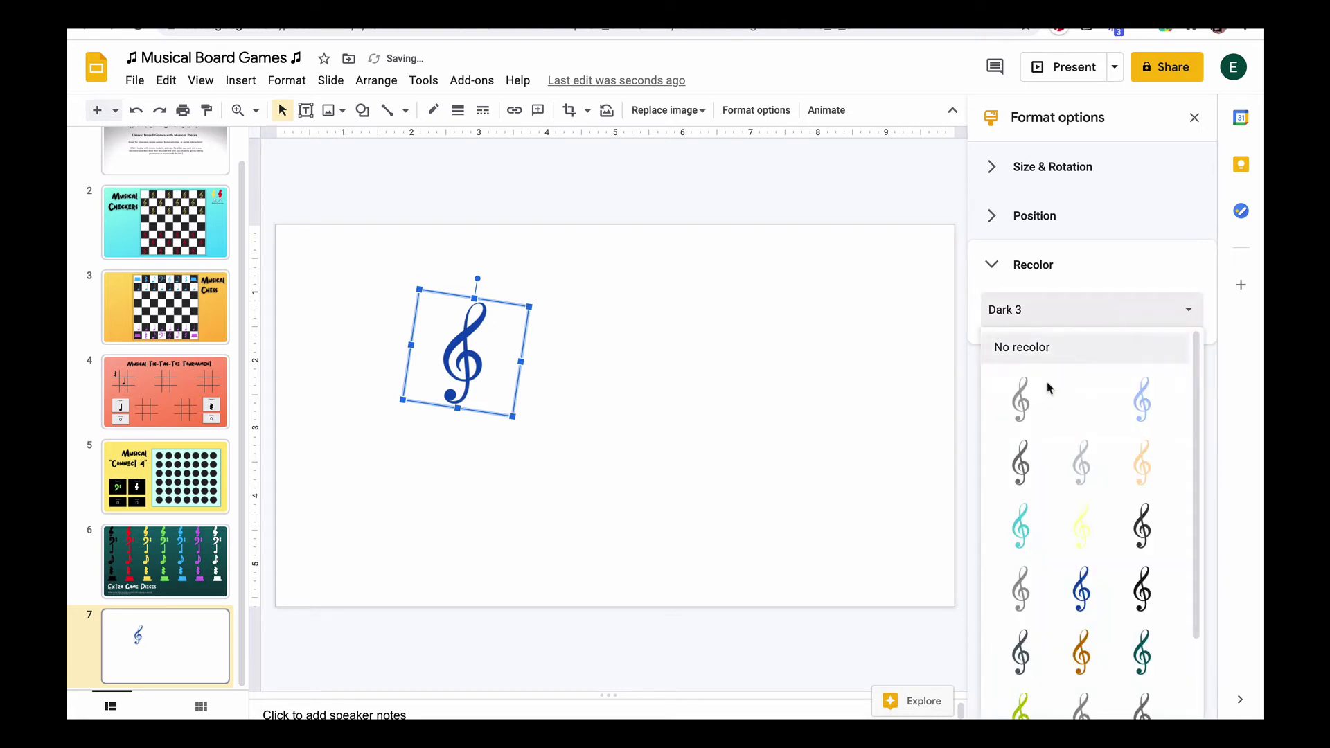
pyautogui.click(1027, 469)
pyautogui.click(1175, 313)
pyautogui.click(1139, 409)
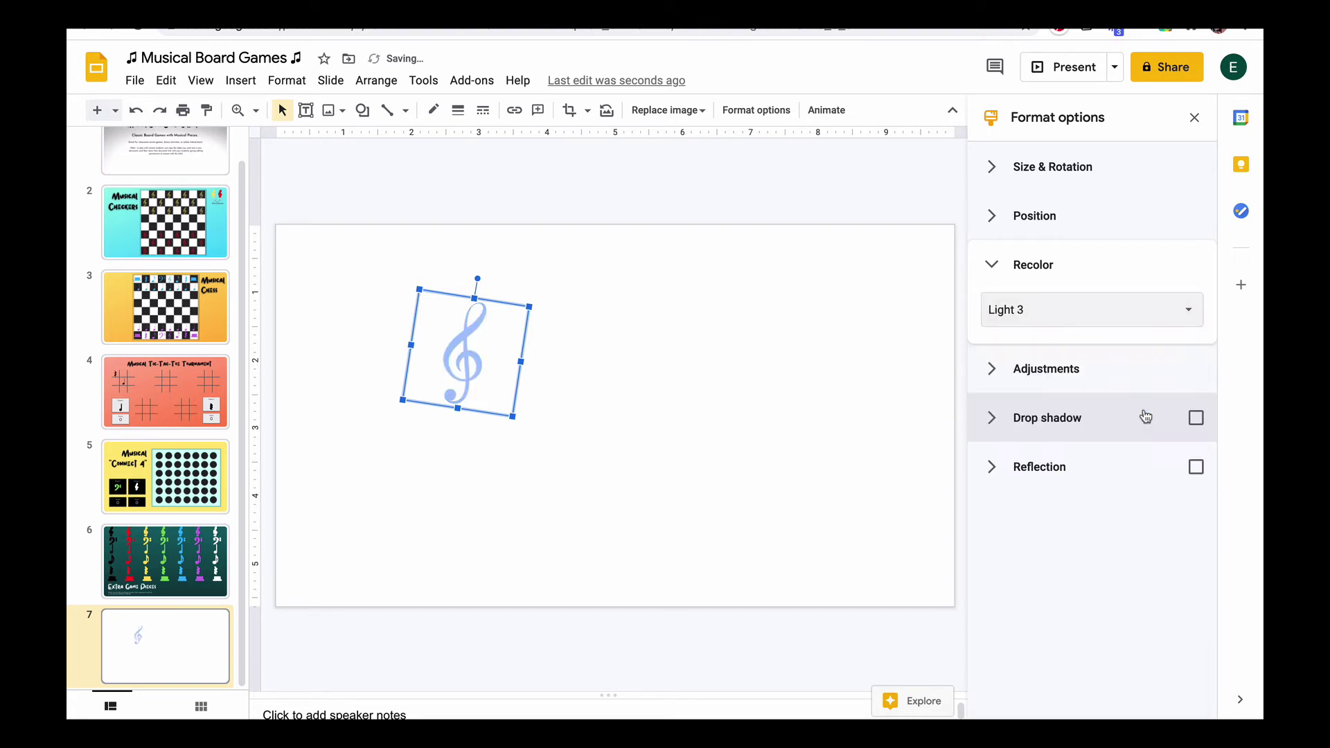
pyautogui.click(1186, 315)
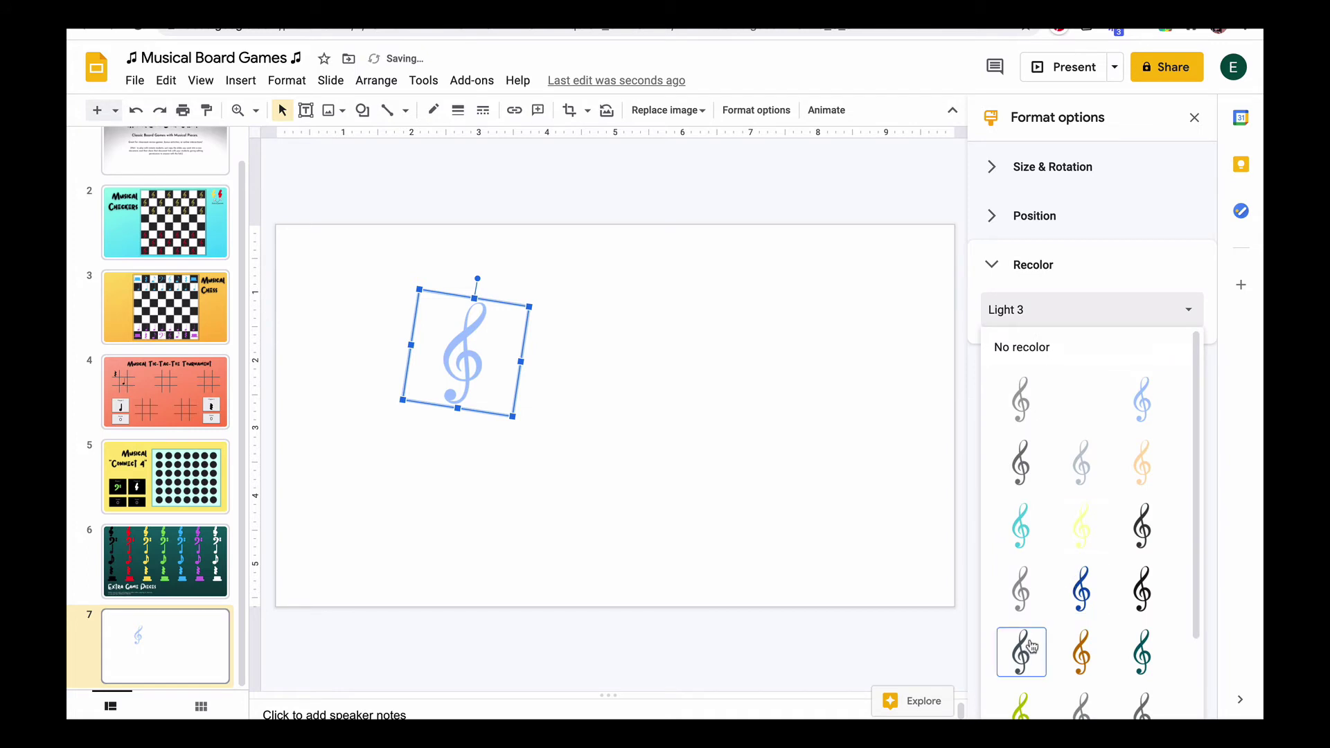
pyautogui.click(1030, 645)
pyautogui.click(1187, 321)
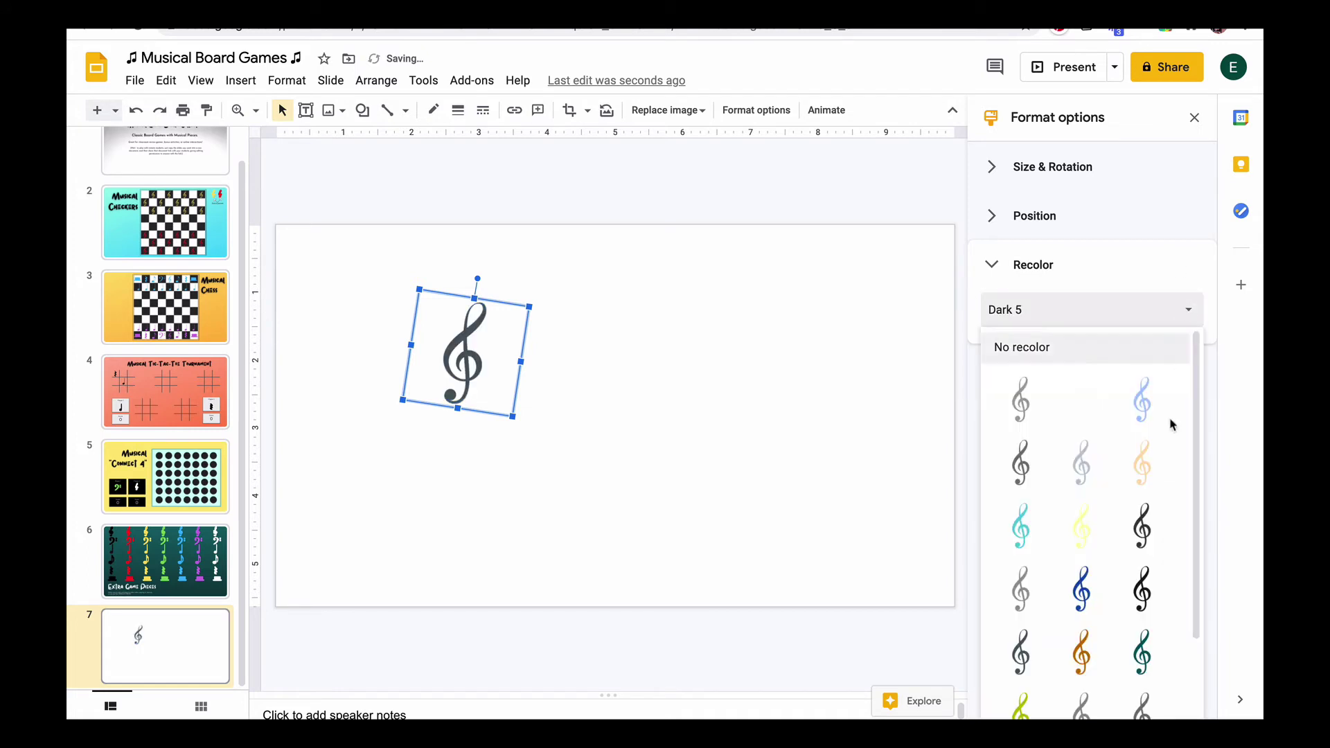
pyautogui.scroll(-3, 1150, 582)
pyautogui.click(1084, 548)
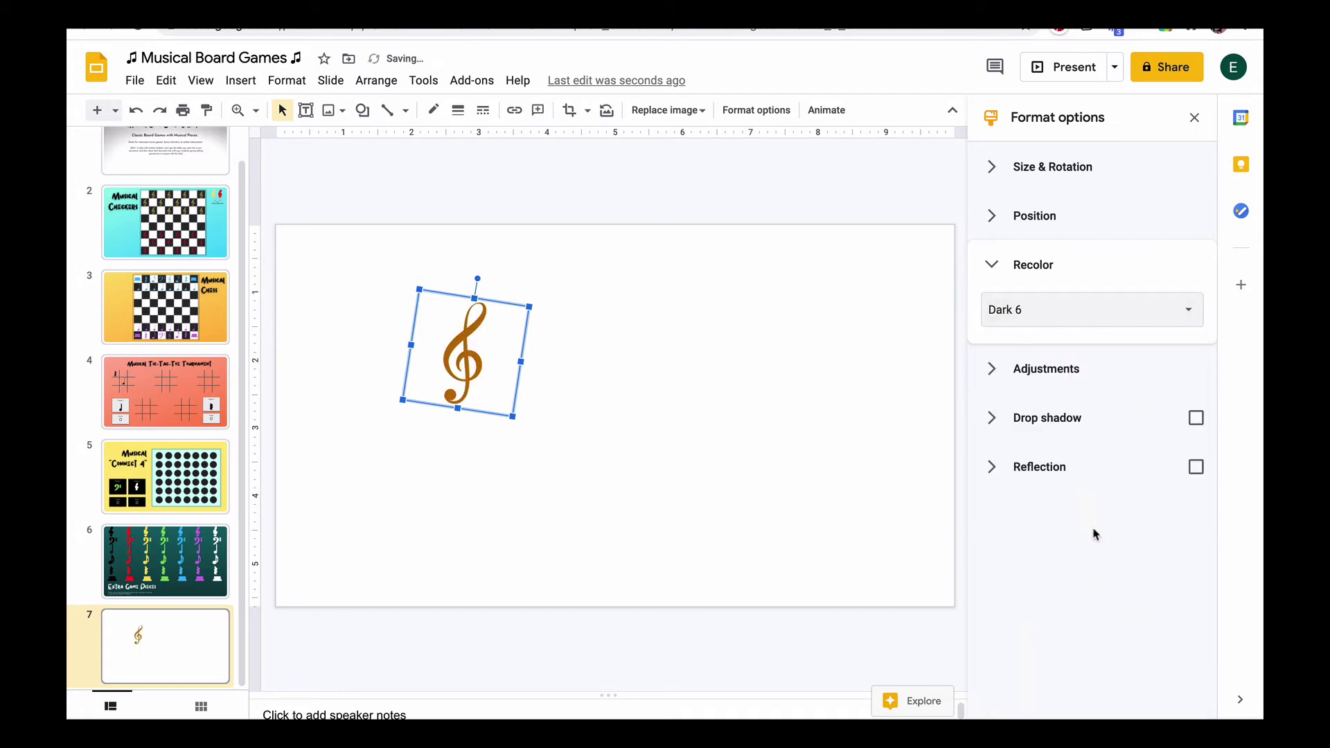
pyautogui.click(1190, 315)
pyautogui.click(1040, 346)
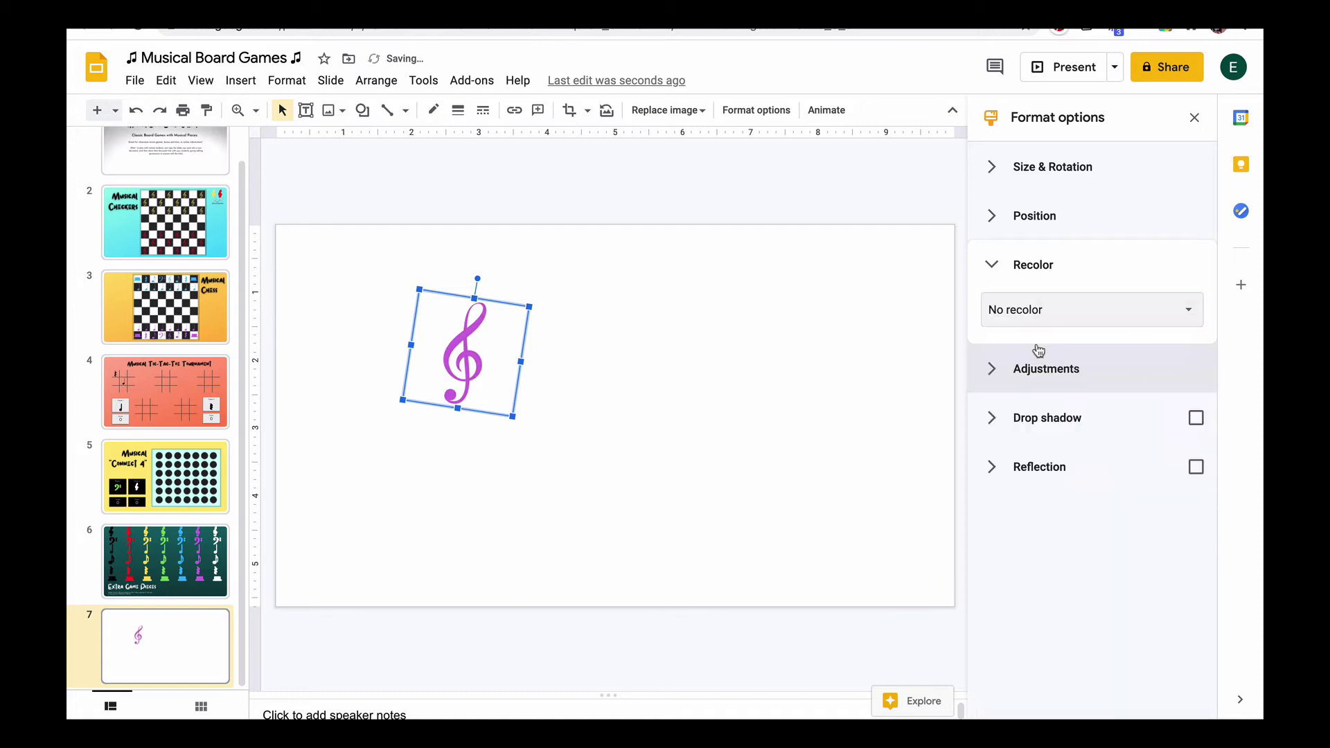
# Open Adjustments and try the Transparency and Brightness sliders, leaving the clef's look unchanged
pyautogui.click(996, 271)
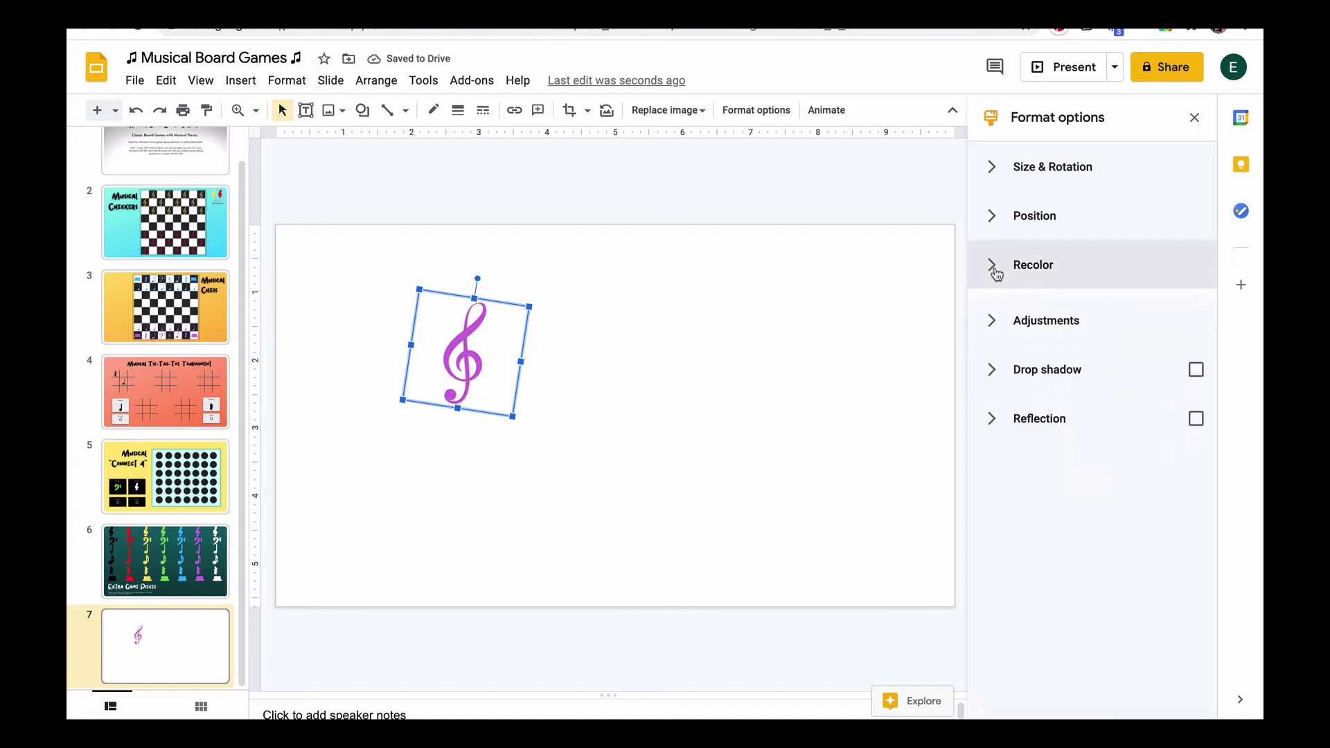
pyautogui.click(997, 323)
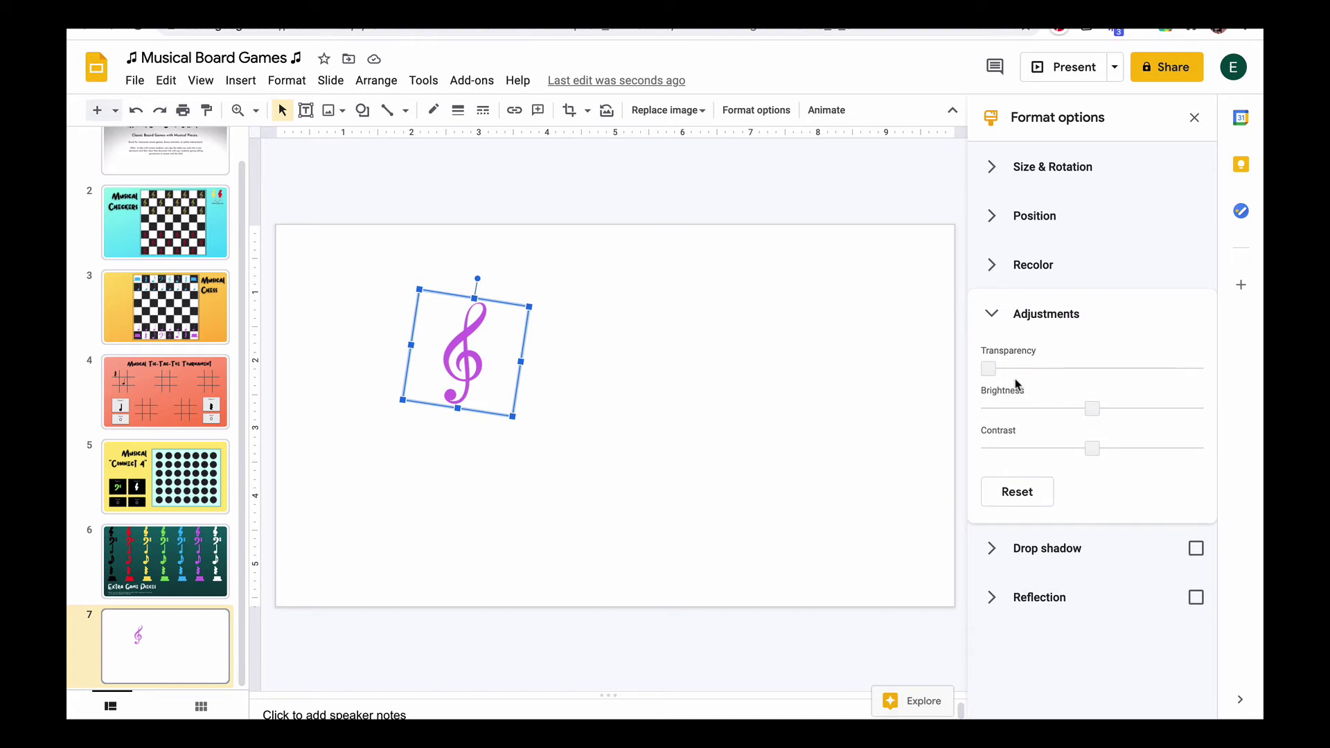
pyautogui.click(990, 369)
pyautogui.moveTo(990, 369)
pyautogui.mouseDown()
pyautogui.moveTo(1044, 369)
pyautogui.moveTo(988, 369)
pyautogui.mouseUp()
pyautogui.moveTo(1092, 408); pyautogui.dragTo(1091, 446)
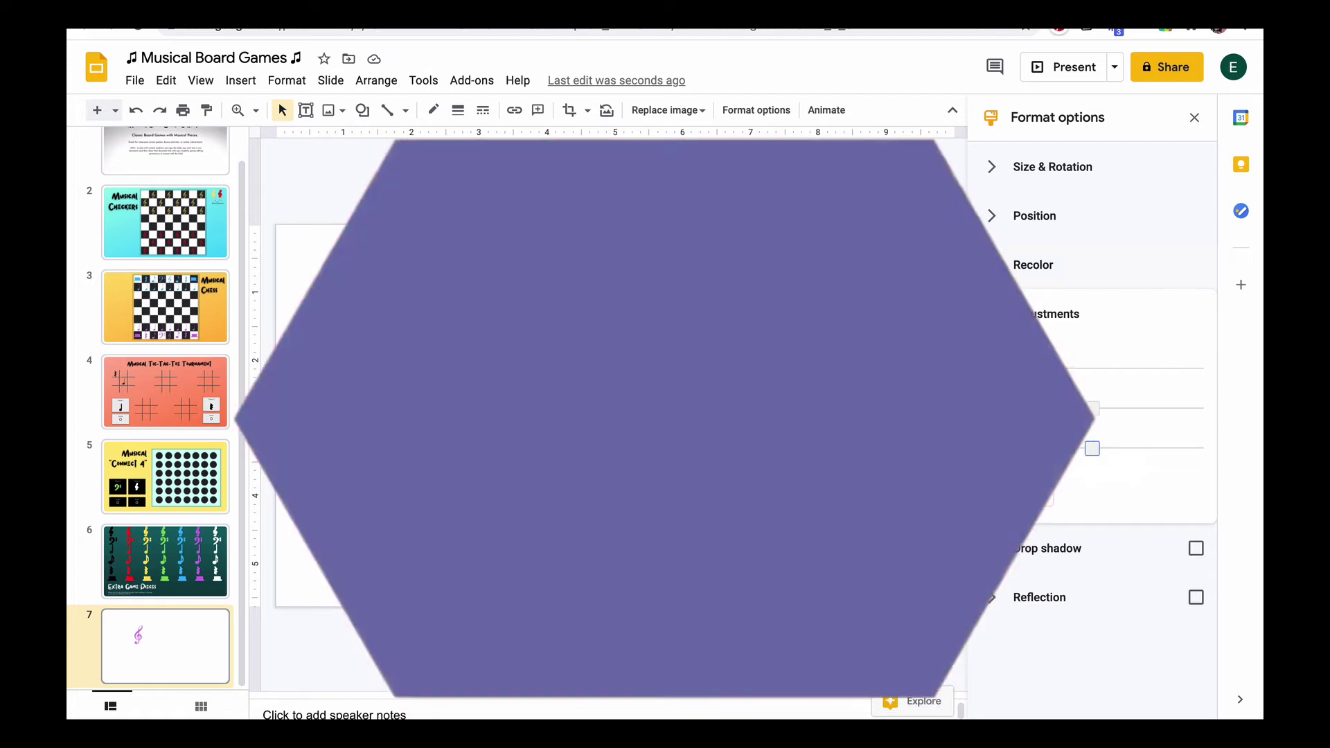
# Turn on a drop shadow for the treble clef
pyautogui.click(995, 320)
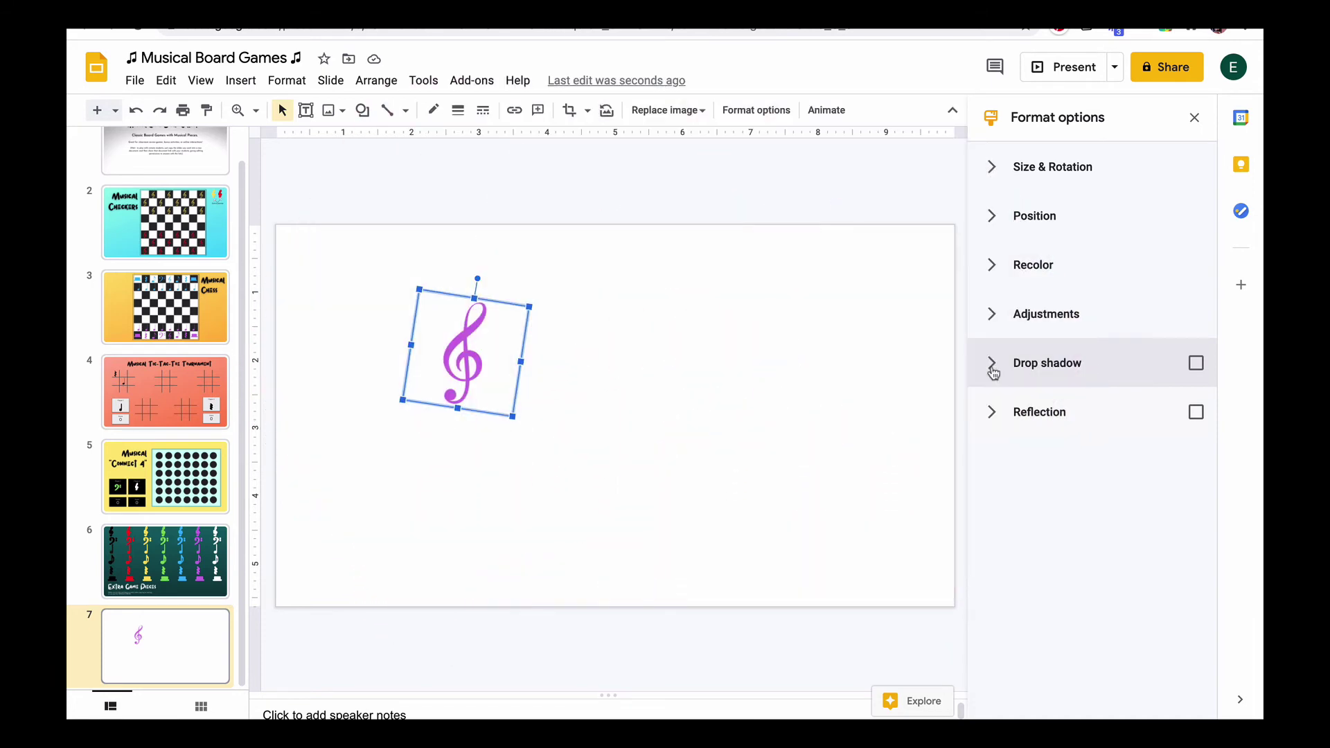
pyautogui.click(1197, 367)
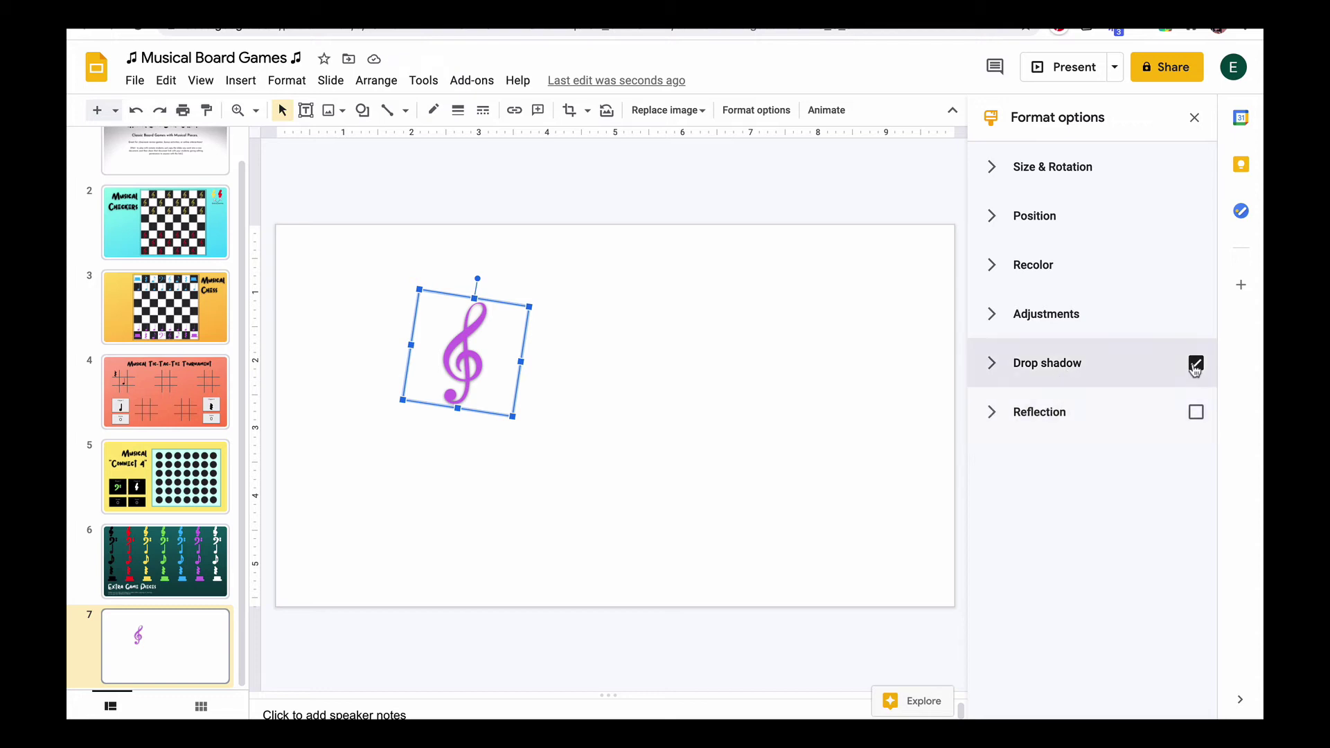
pyautogui.click(997, 370)
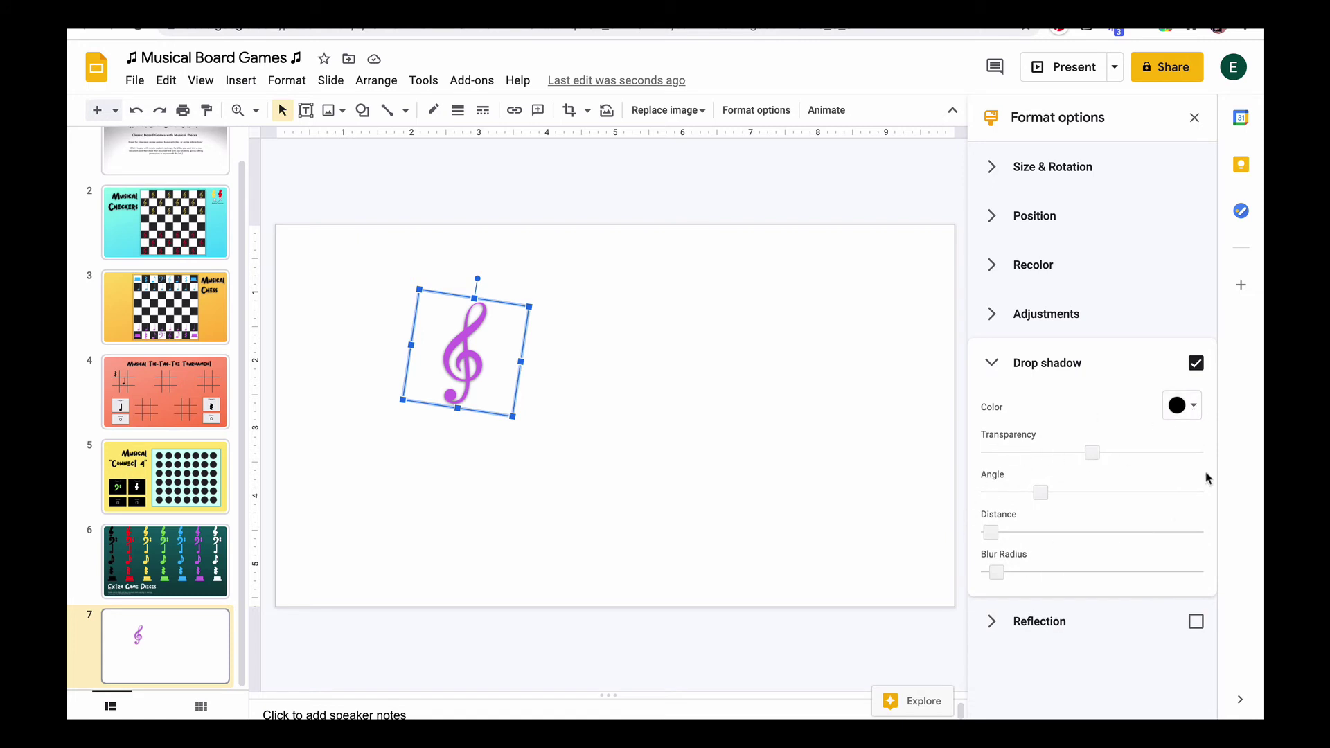
pyautogui.click(991, 363)
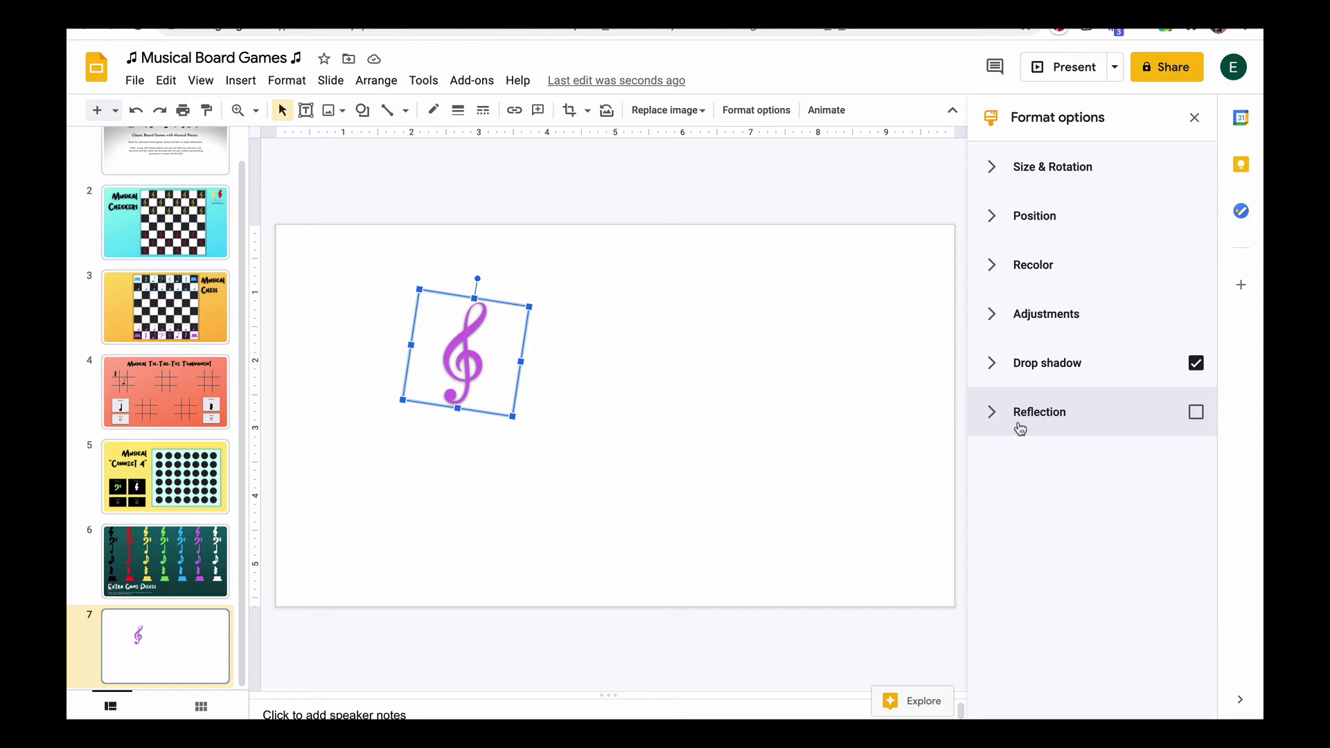
# Add a reflection beneath the clef and set its distance to 28
pyautogui.click(1196, 414)
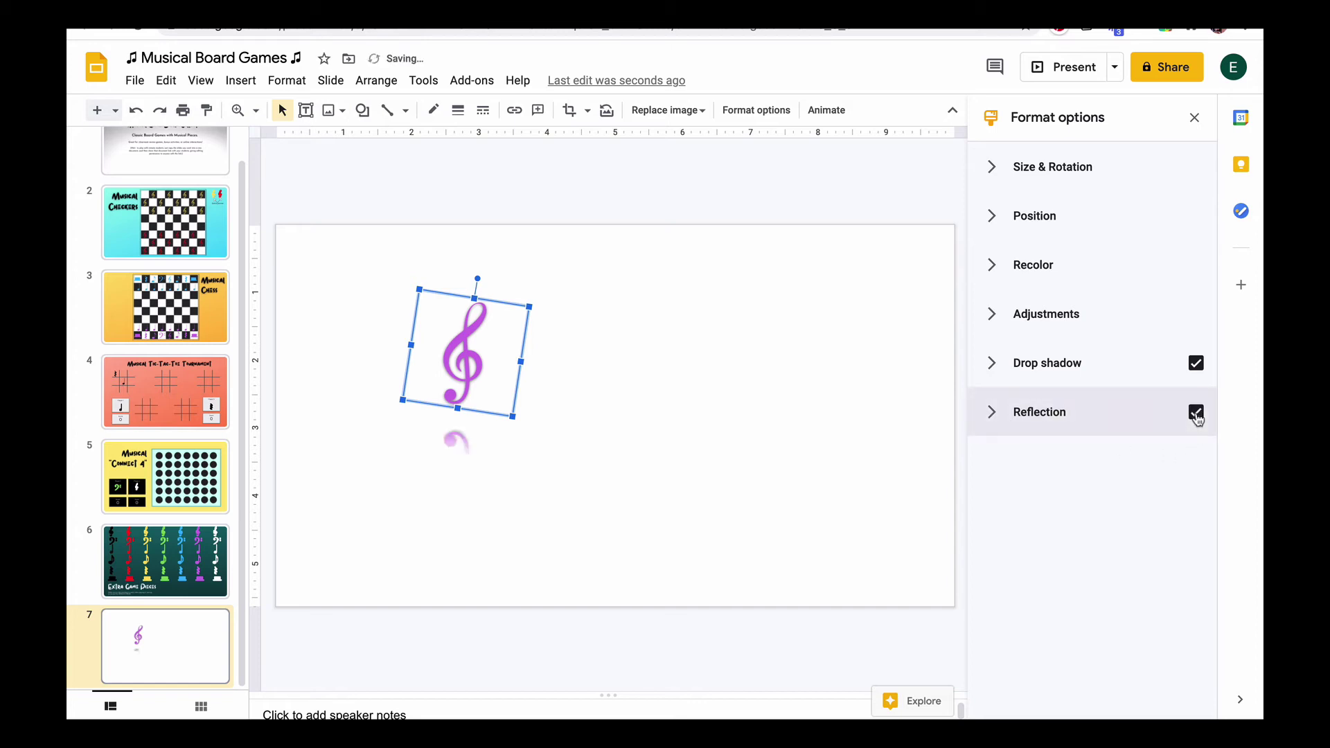
pyautogui.click(992, 413)
pyautogui.moveTo(995, 468); pyautogui.dragTo(1060, 508)
pyautogui.click(989, 415)
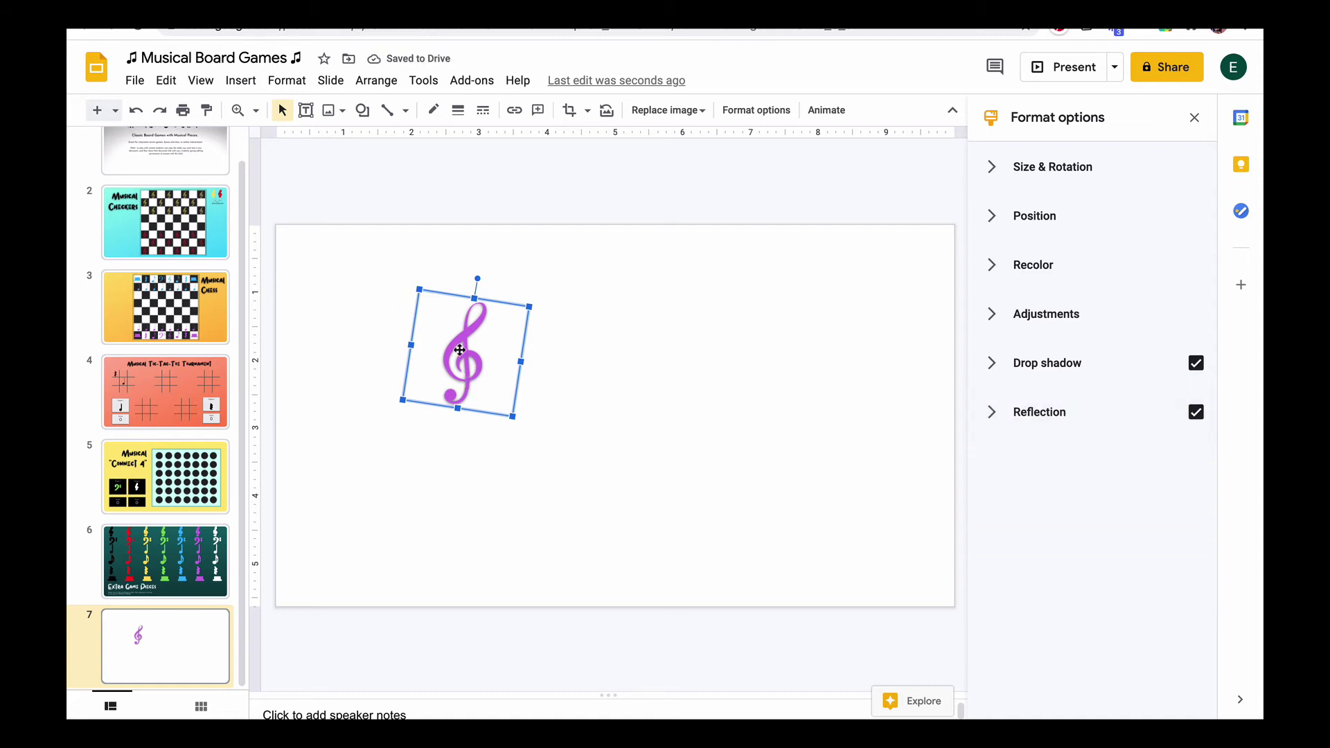
pyautogui.moveTo(460, 350); pyautogui.dragTo(545, 443)
pyautogui.press('Escape')
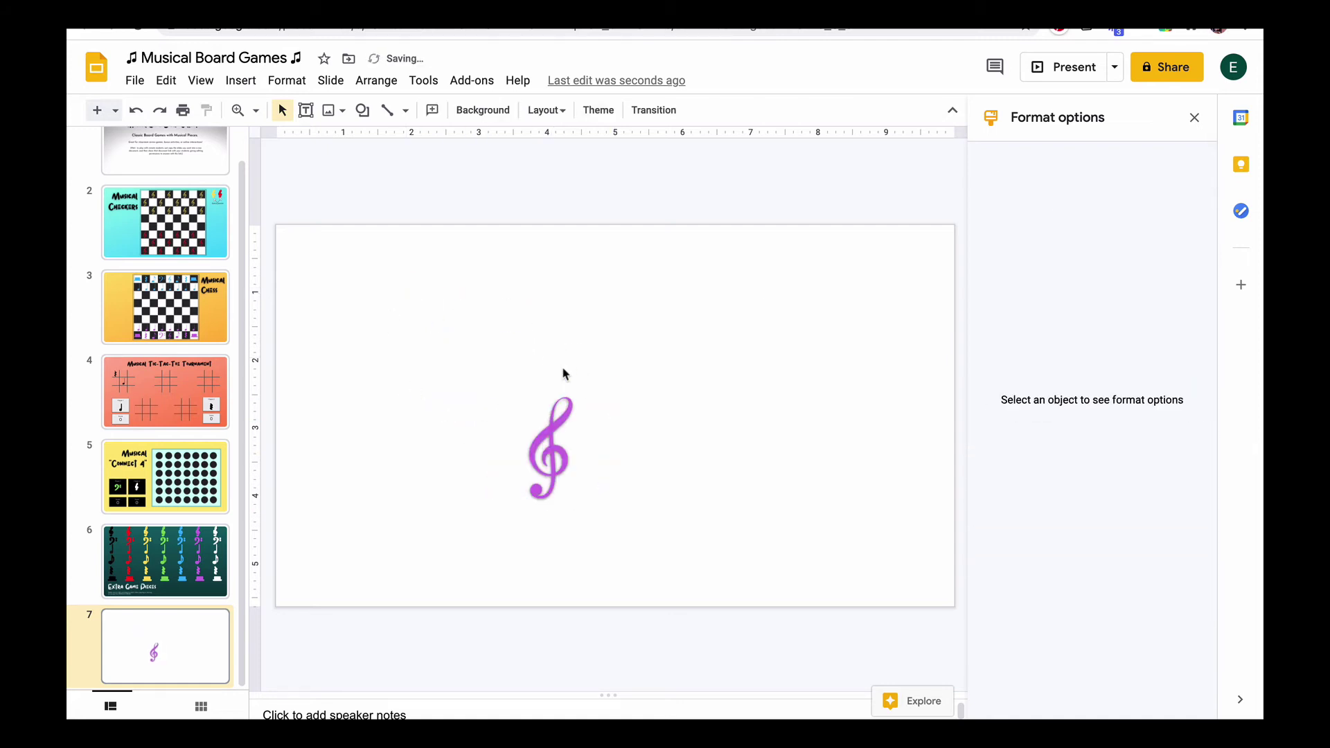
pyautogui.click(555, 436)
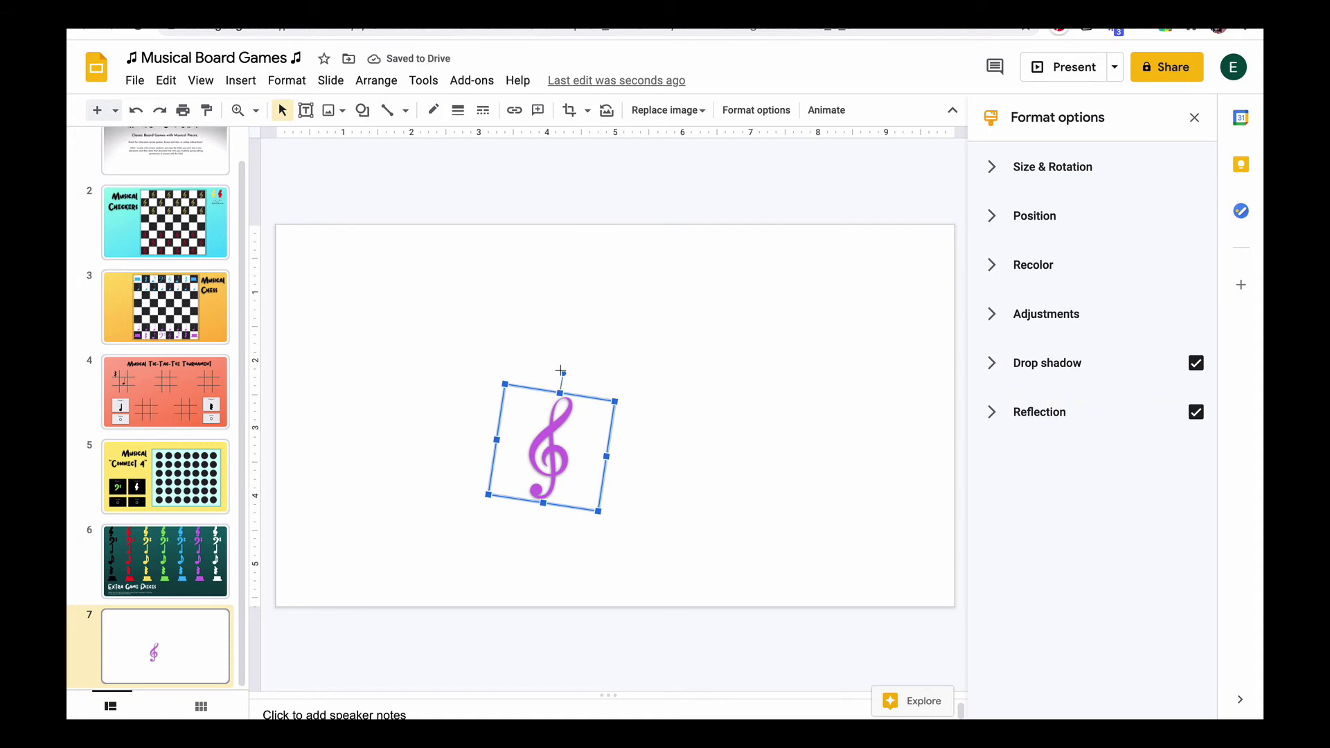
pyautogui.moveTo(560, 370); pyautogui.dragTo(583, 378)
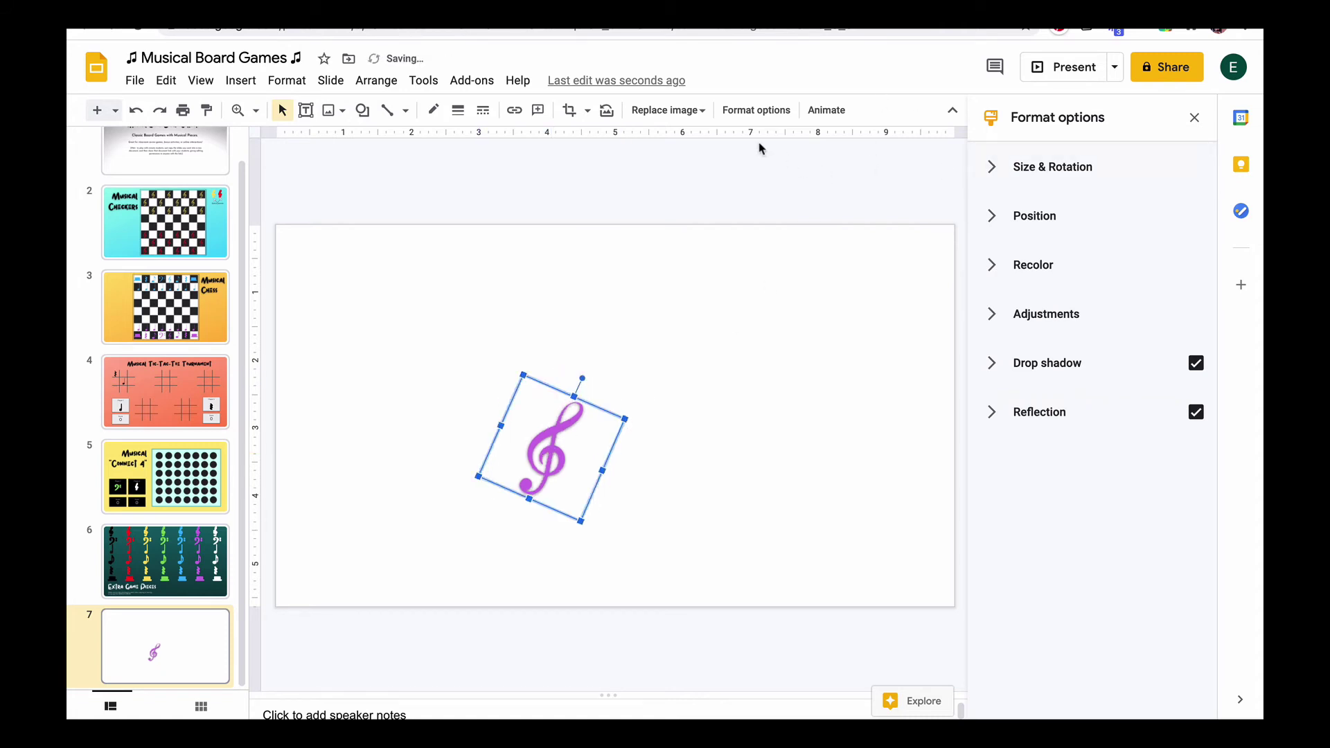
pyautogui.rightClick(545, 458)
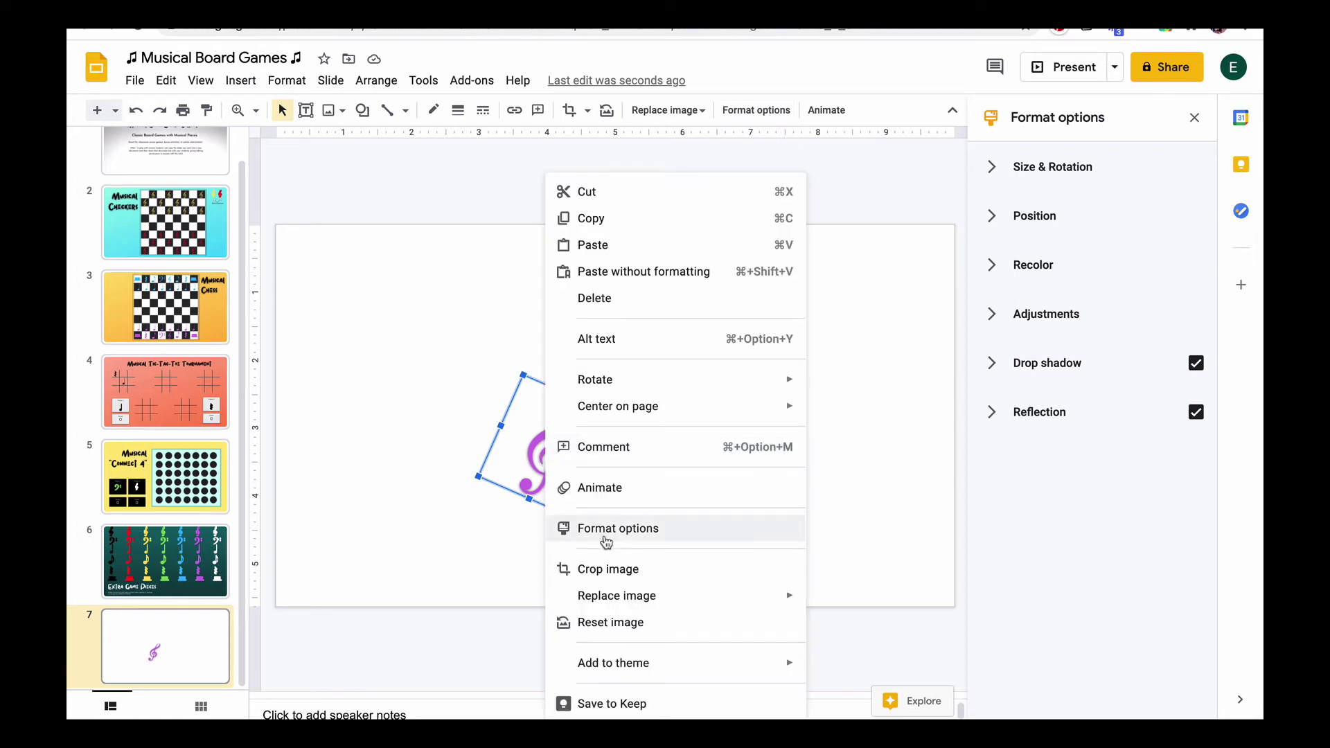
pyautogui.click(470, 393)
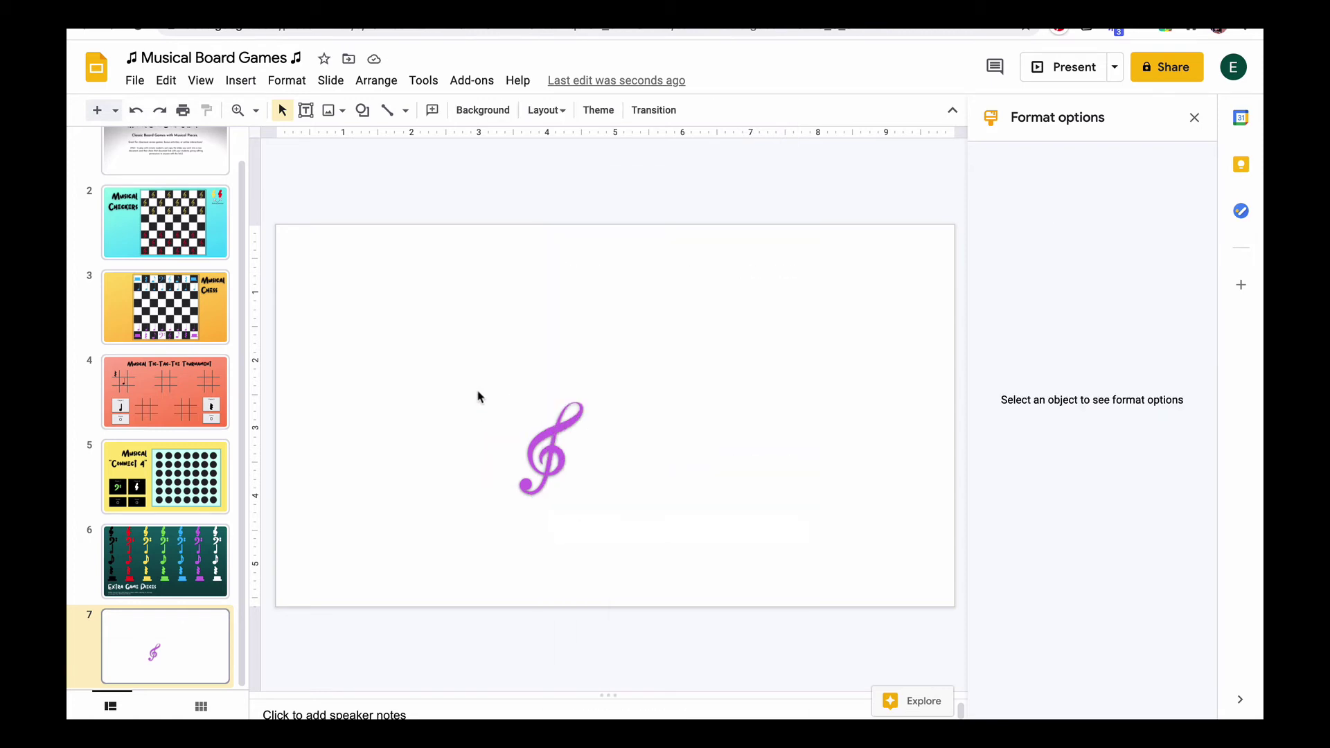
pyautogui.click(550, 446)
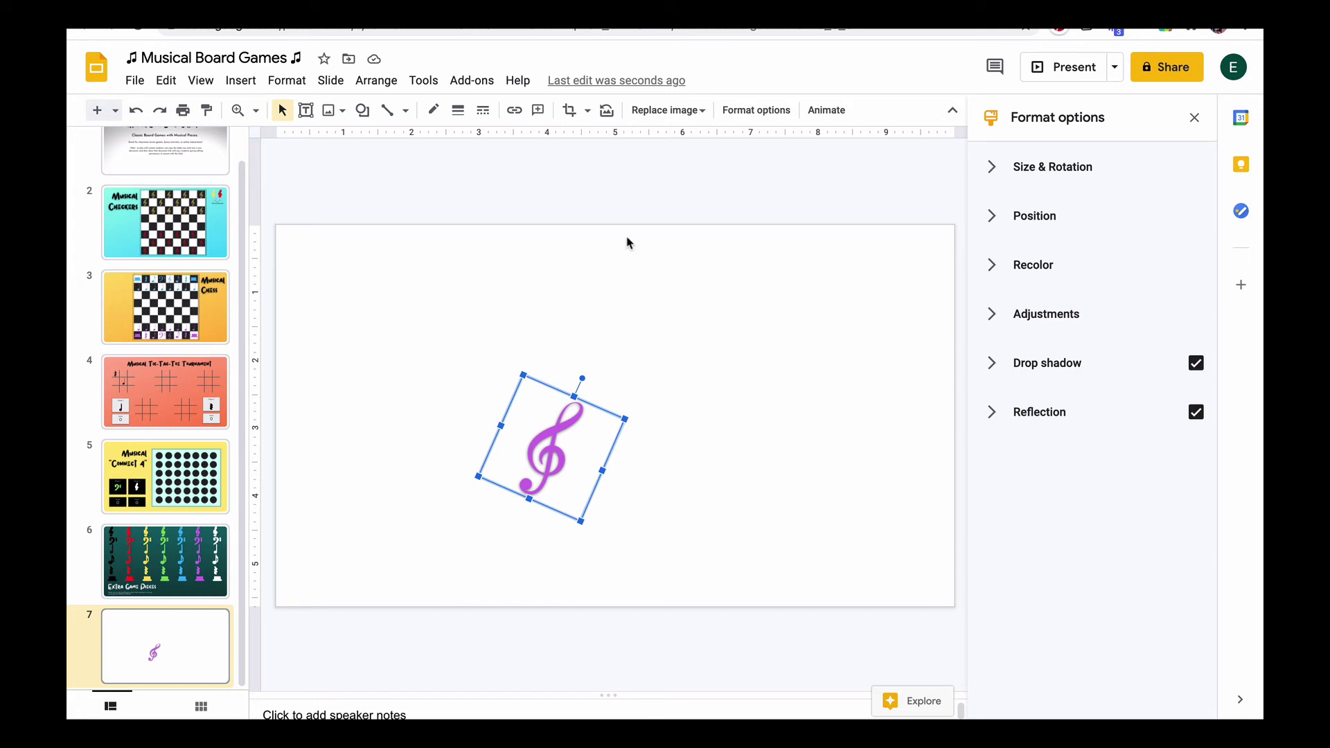
pyautogui.click(696, 110)
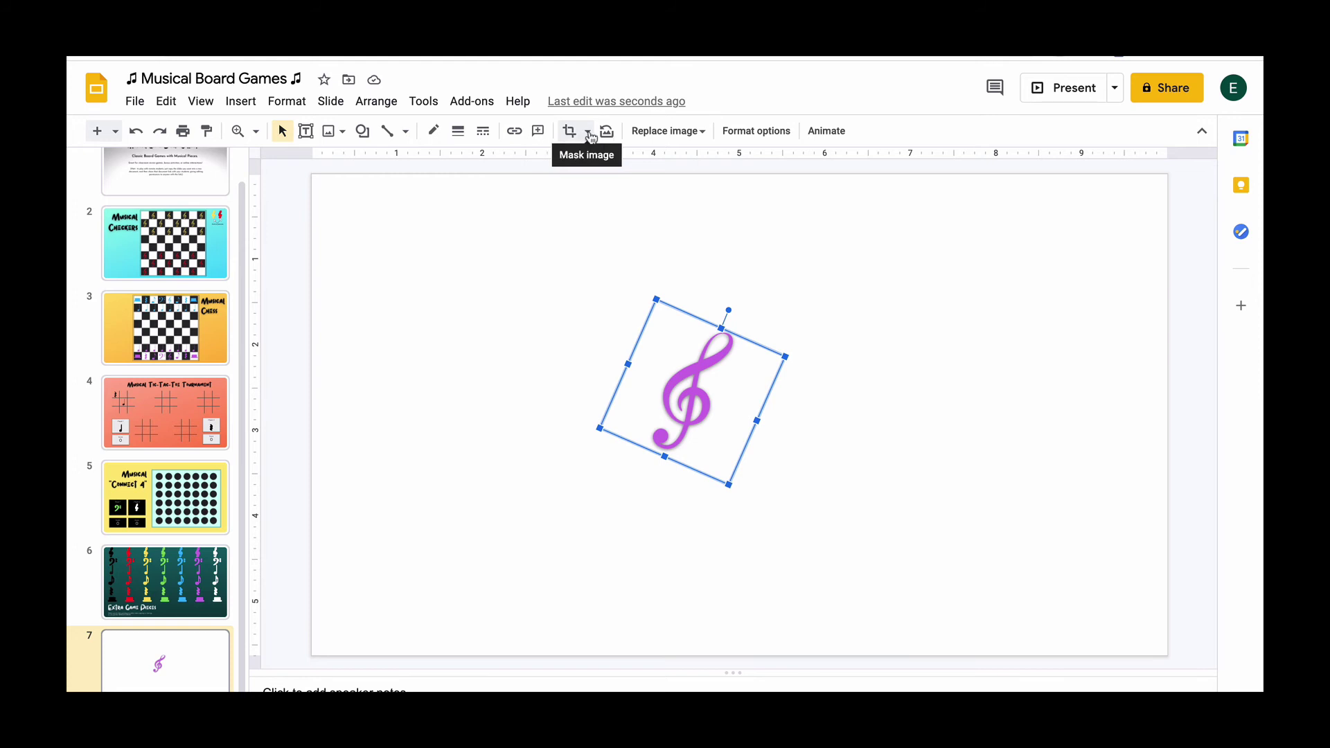
# Crop the clef image's left portion away, keeping only its right side
pyautogui.click(589, 133)
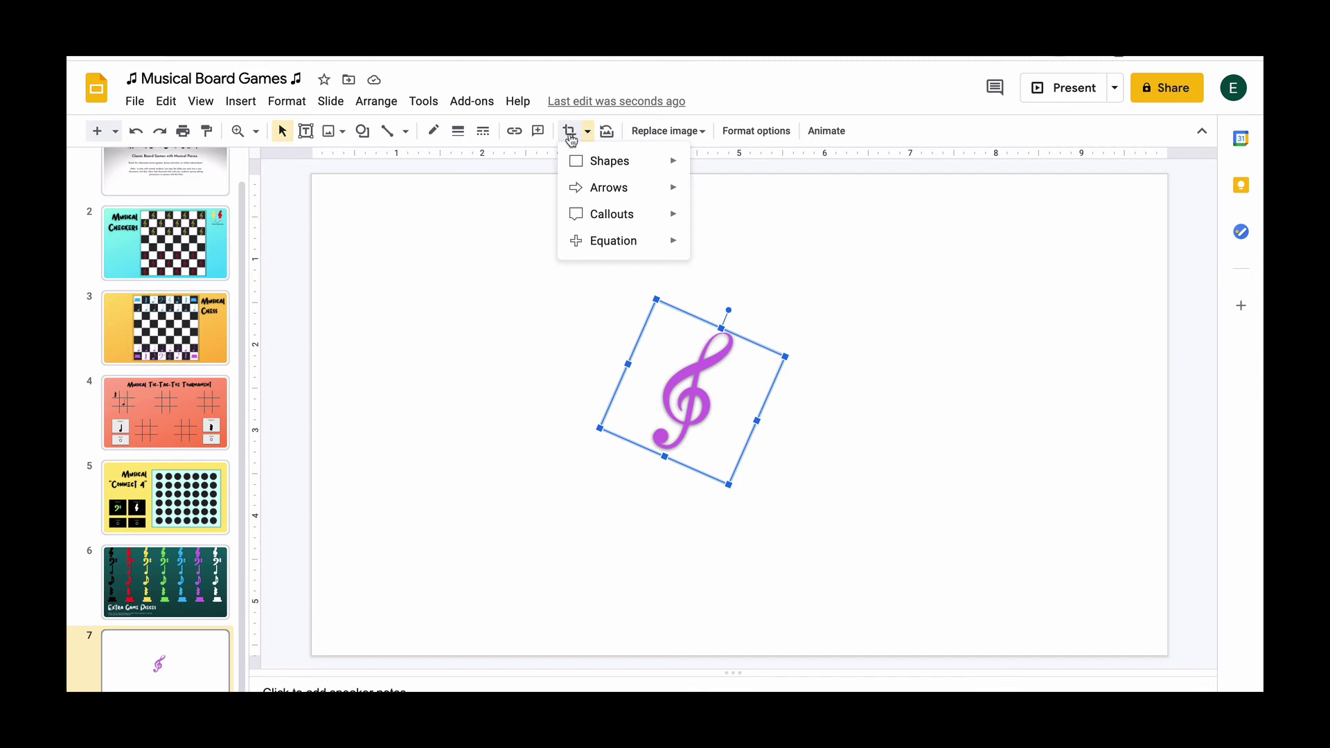
pyautogui.click(570, 135)
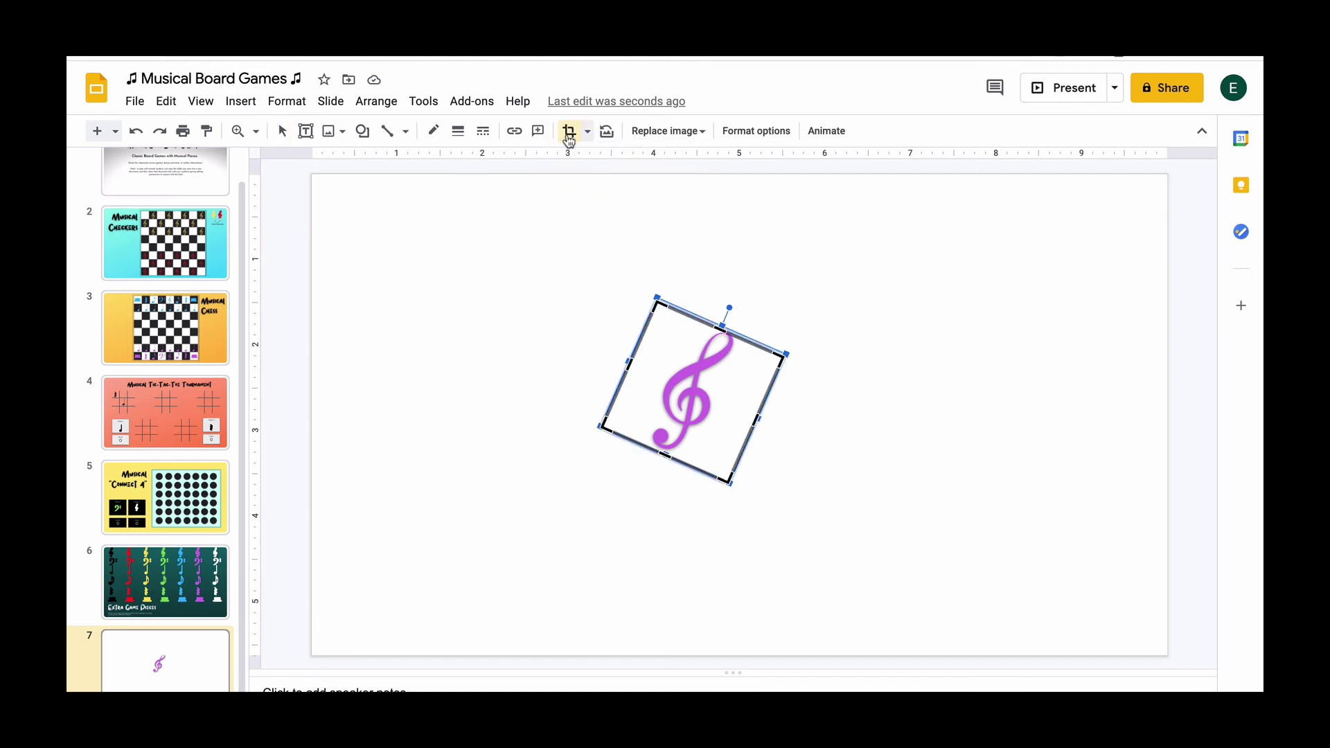
pyautogui.click(570, 135)
pyautogui.click(570, 133)
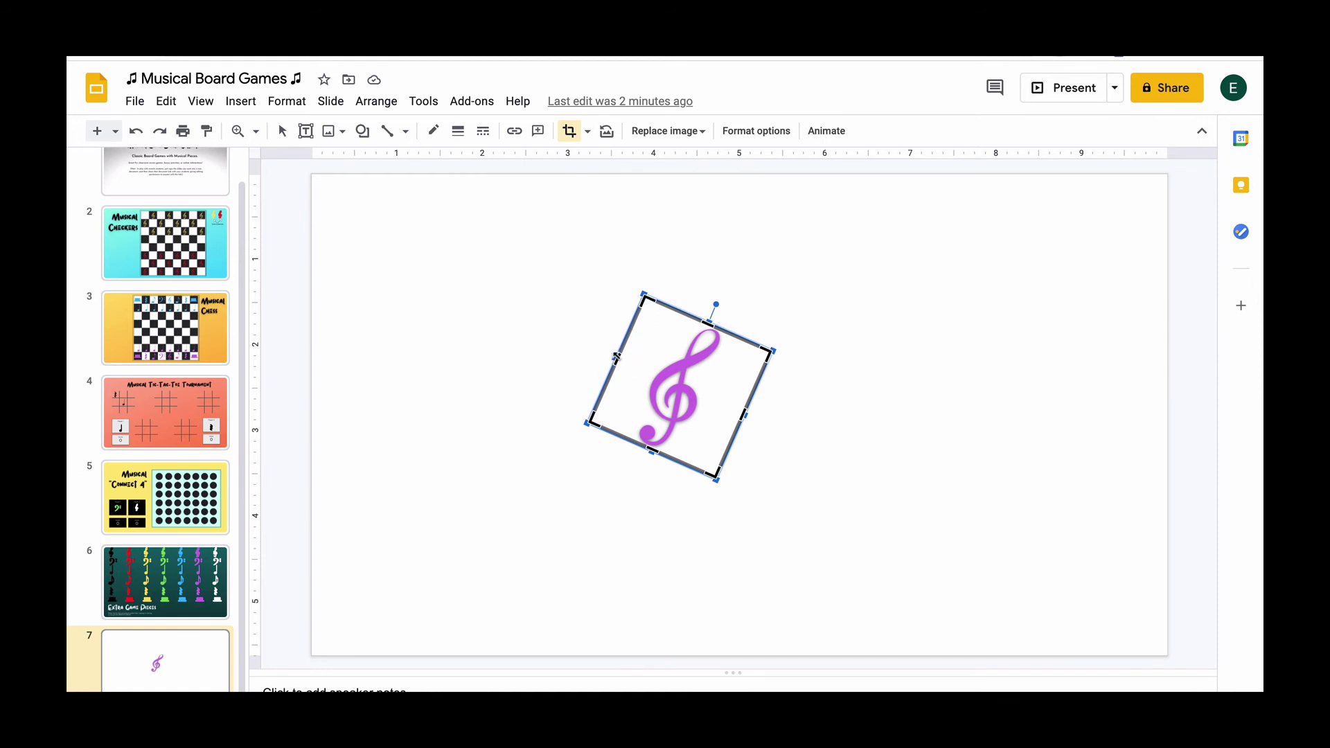
pyautogui.moveTo(616, 357); pyautogui.dragTo(670, 390)
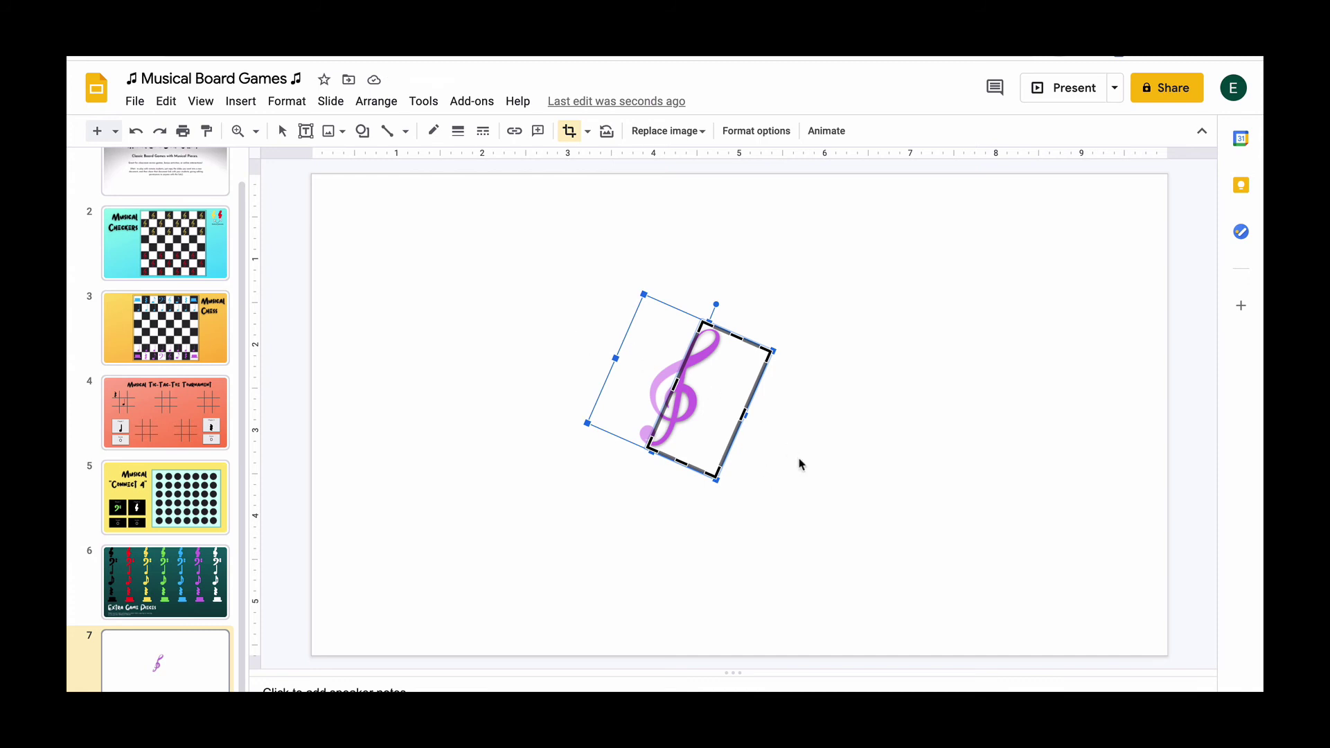
pyautogui.press('Return')
# Reopen cropping on the clef and lower the crop's top edge
pyautogui.click(765, 426)
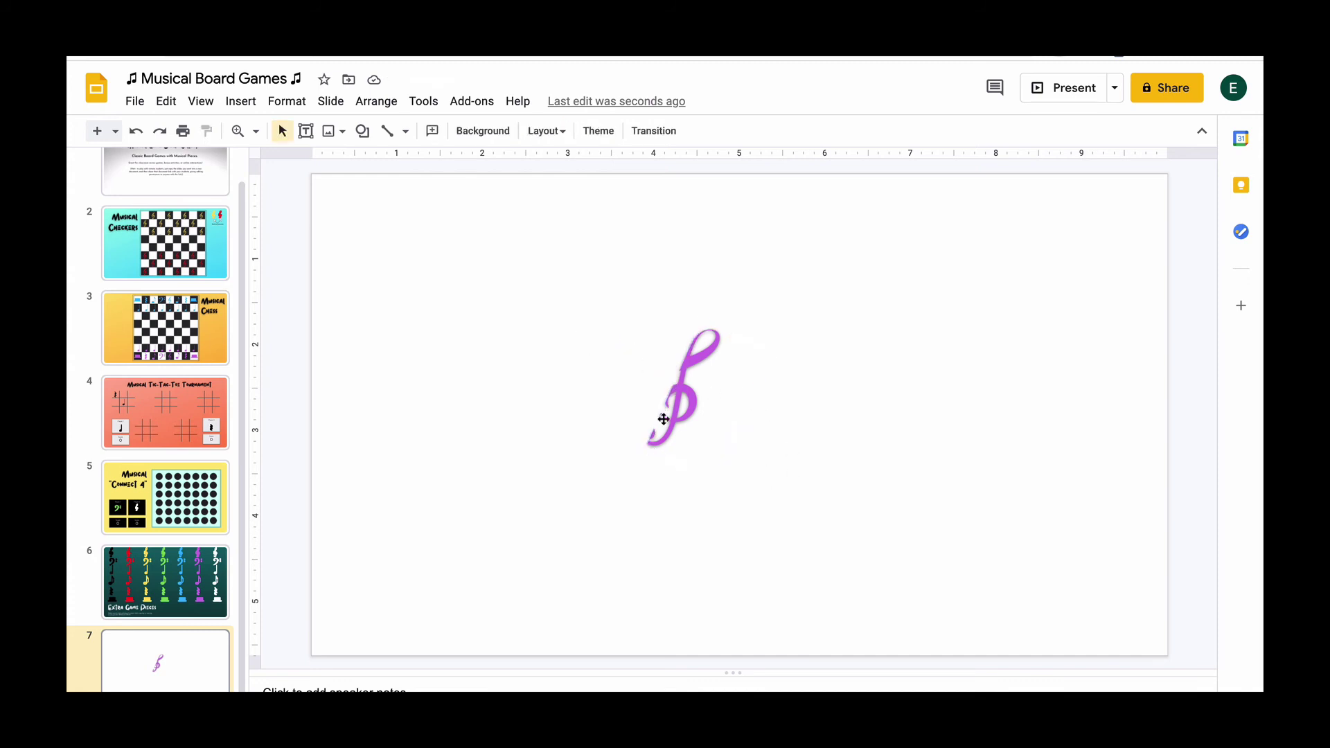
pyautogui.click(682, 399)
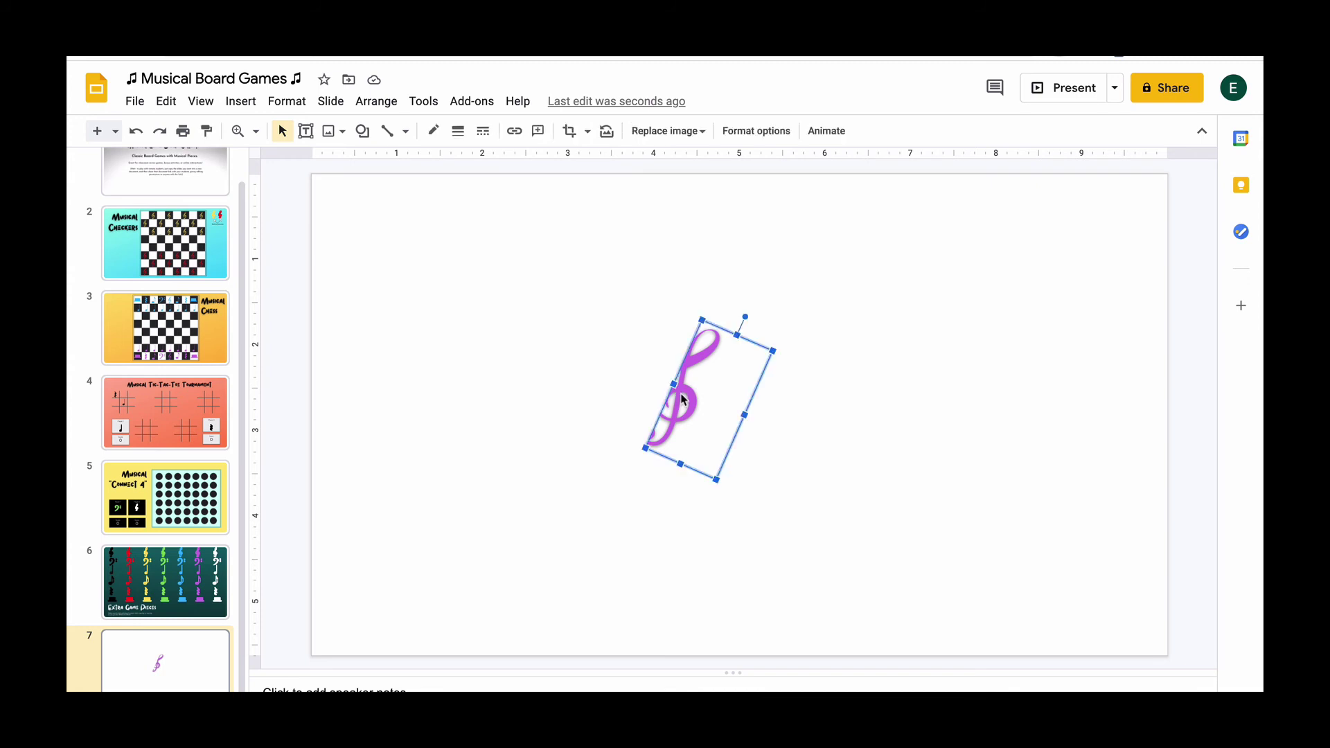
pyautogui.doubleClick(683, 400)
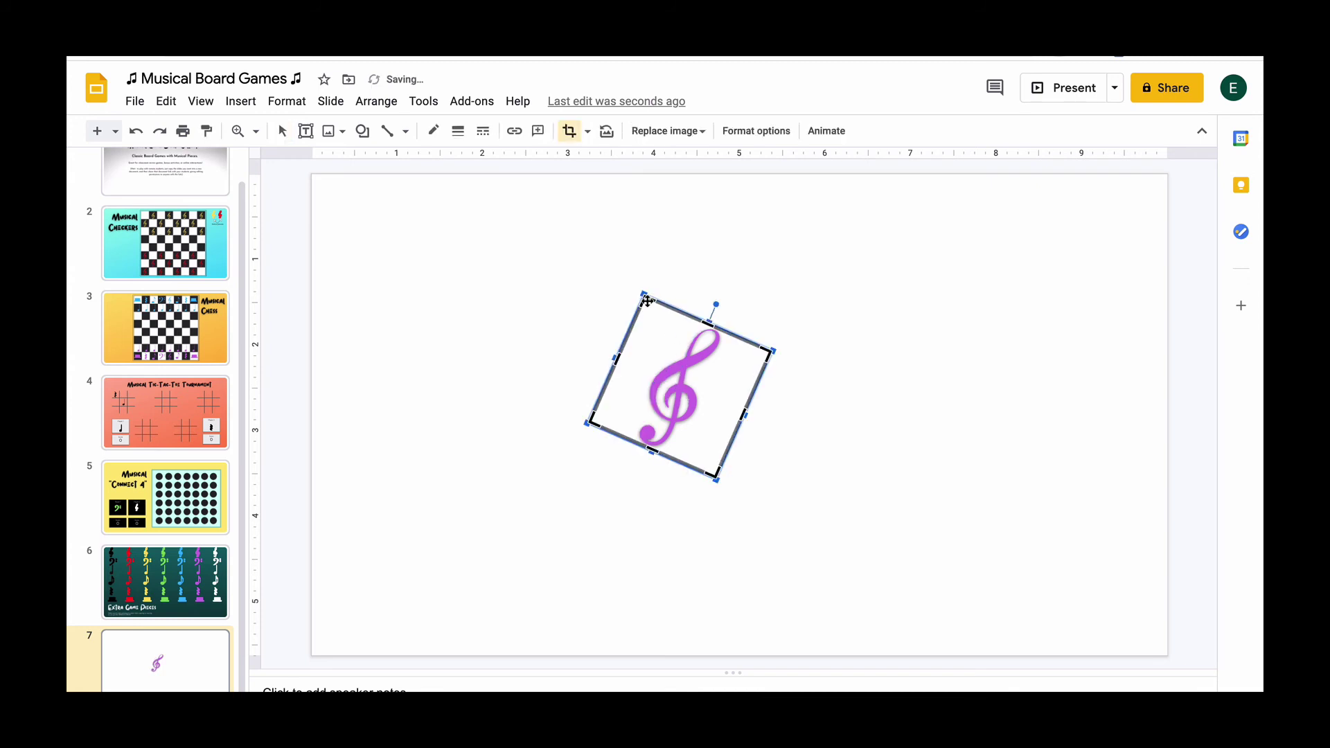
pyautogui.moveTo(710, 322); pyautogui.dragTo(684, 365)
pyautogui.click(797, 431)
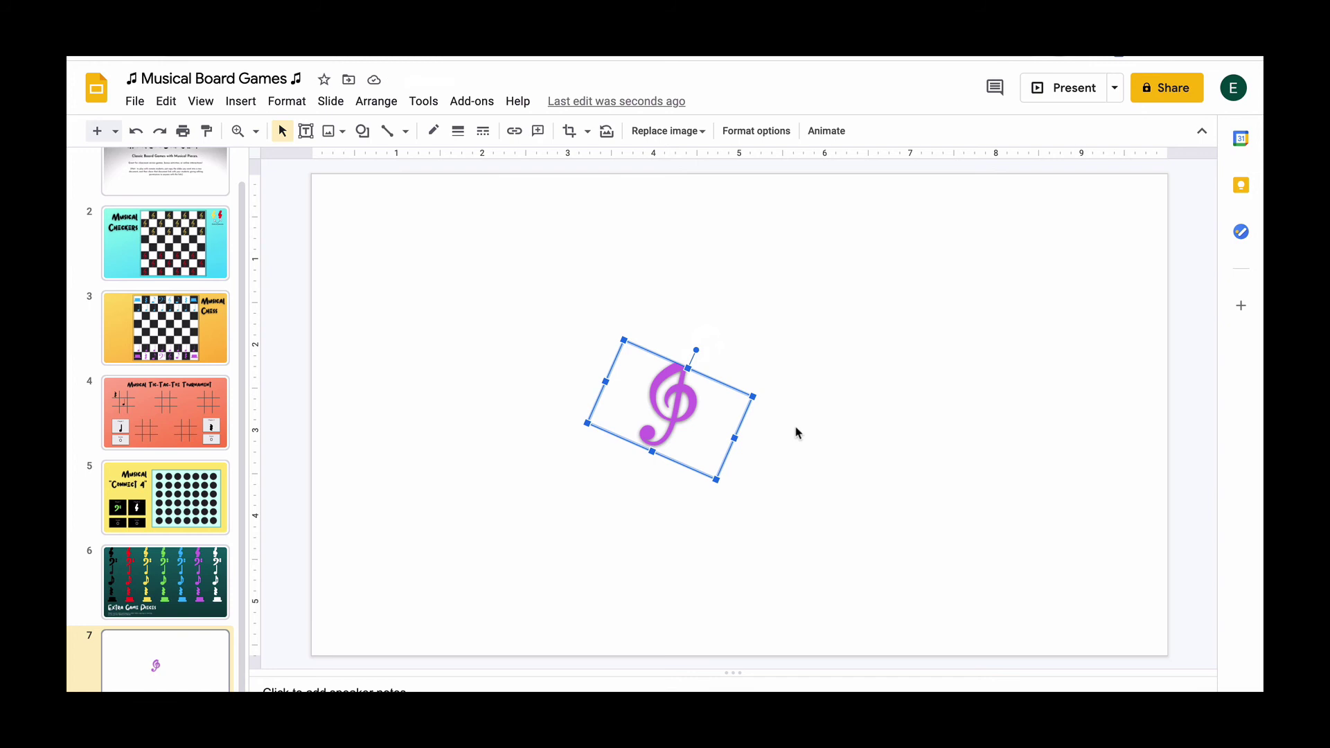
# Pull the crop's left and right edges inward and reposition the clef inside the frame
pyautogui.press('Return')
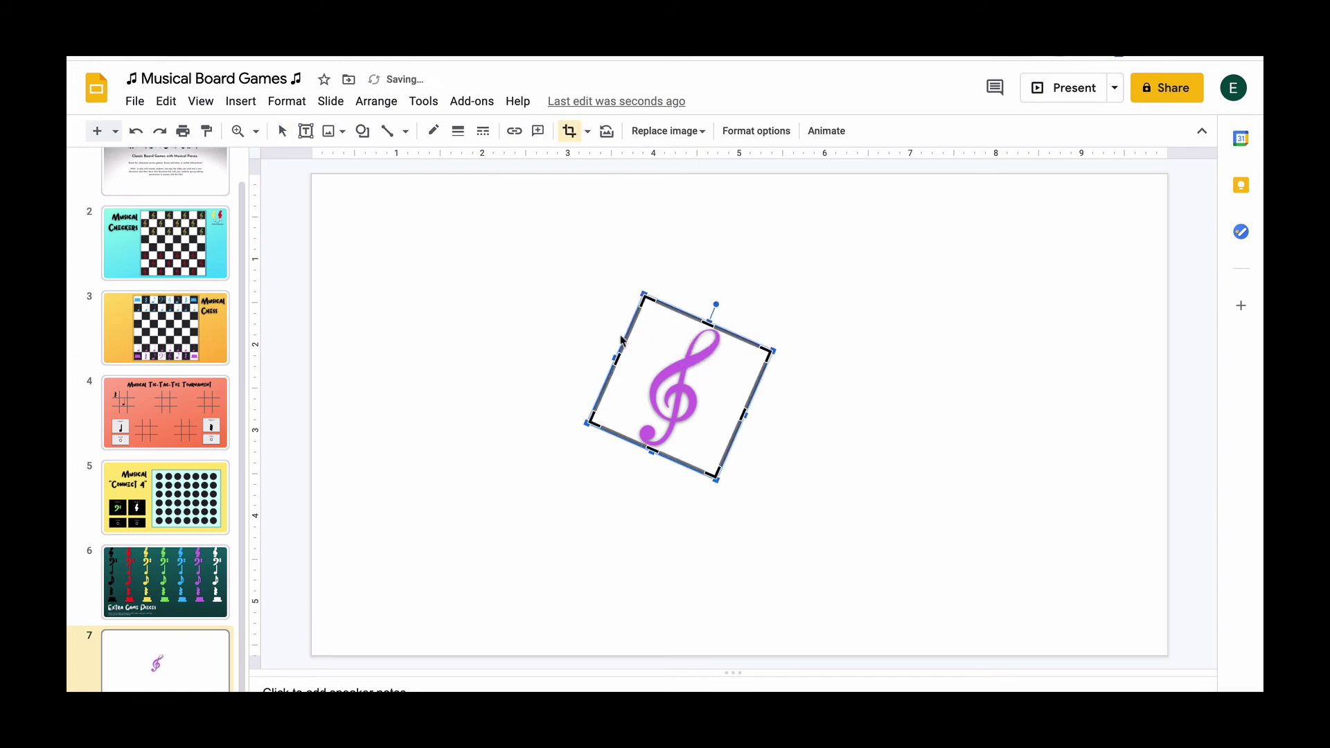
pyautogui.moveTo(616, 358); pyautogui.dragTo(655, 375)
pyautogui.moveTo(740, 416)
pyautogui.mouseDown()
pyautogui.moveTo(700, 392)
pyautogui.moveTo(748, 420)
pyautogui.mouseUp()
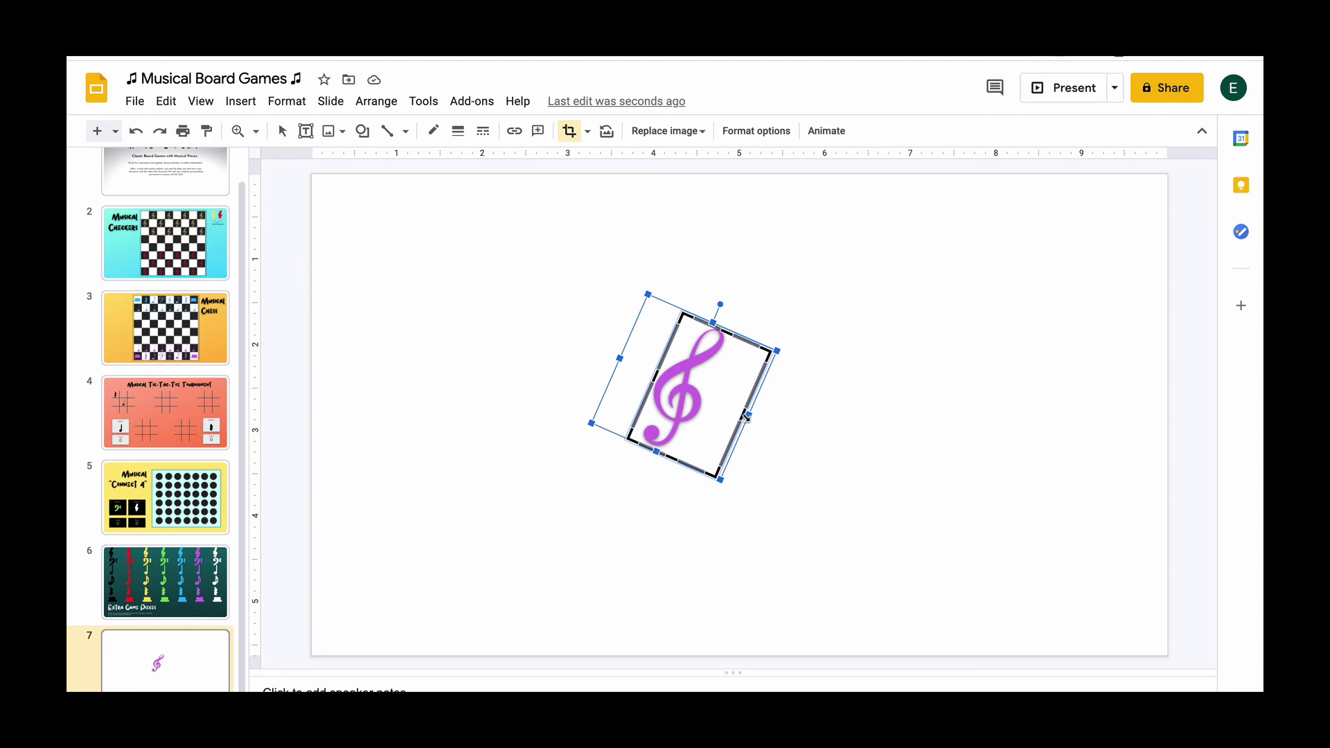
pyautogui.moveTo(746, 415); pyautogui.dragTo(706, 402)
pyautogui.press('Escape')
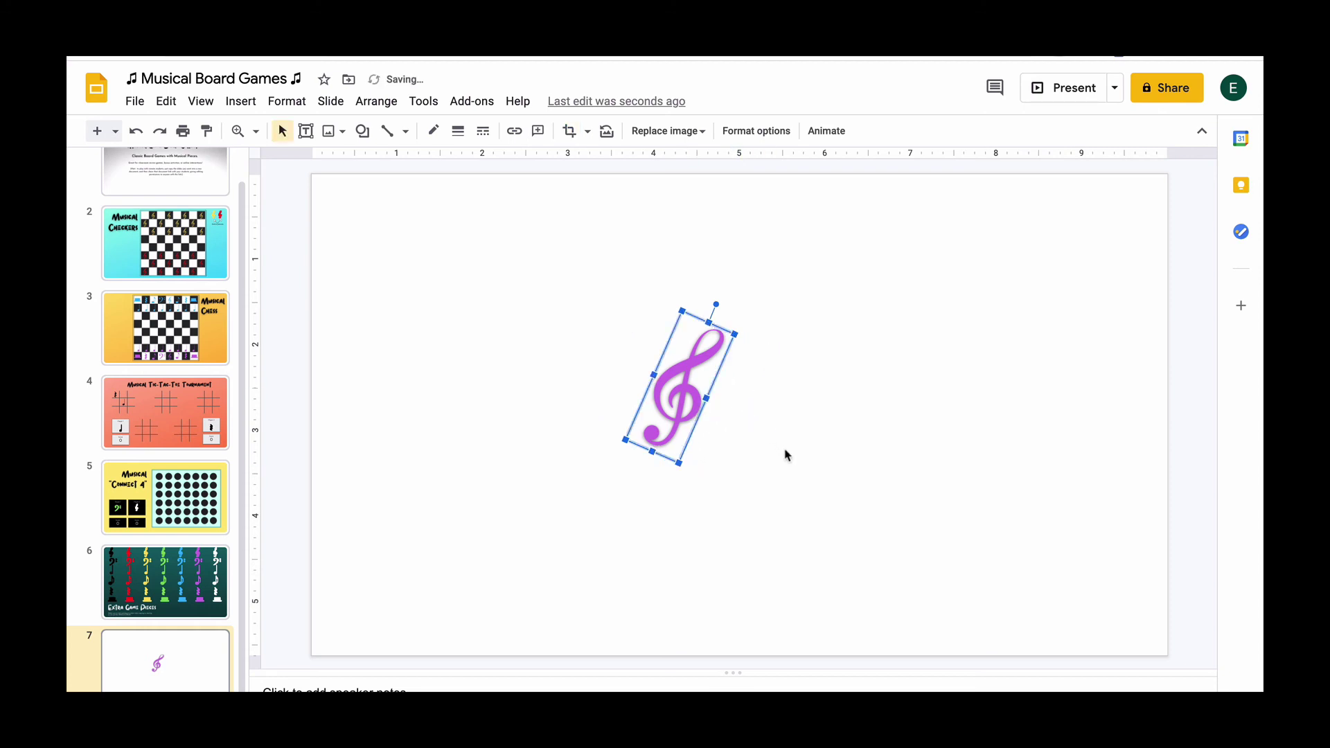
# Fine-tune the frame, shifting the clef and tightening both side edges around it
pyautogui.press('Return')
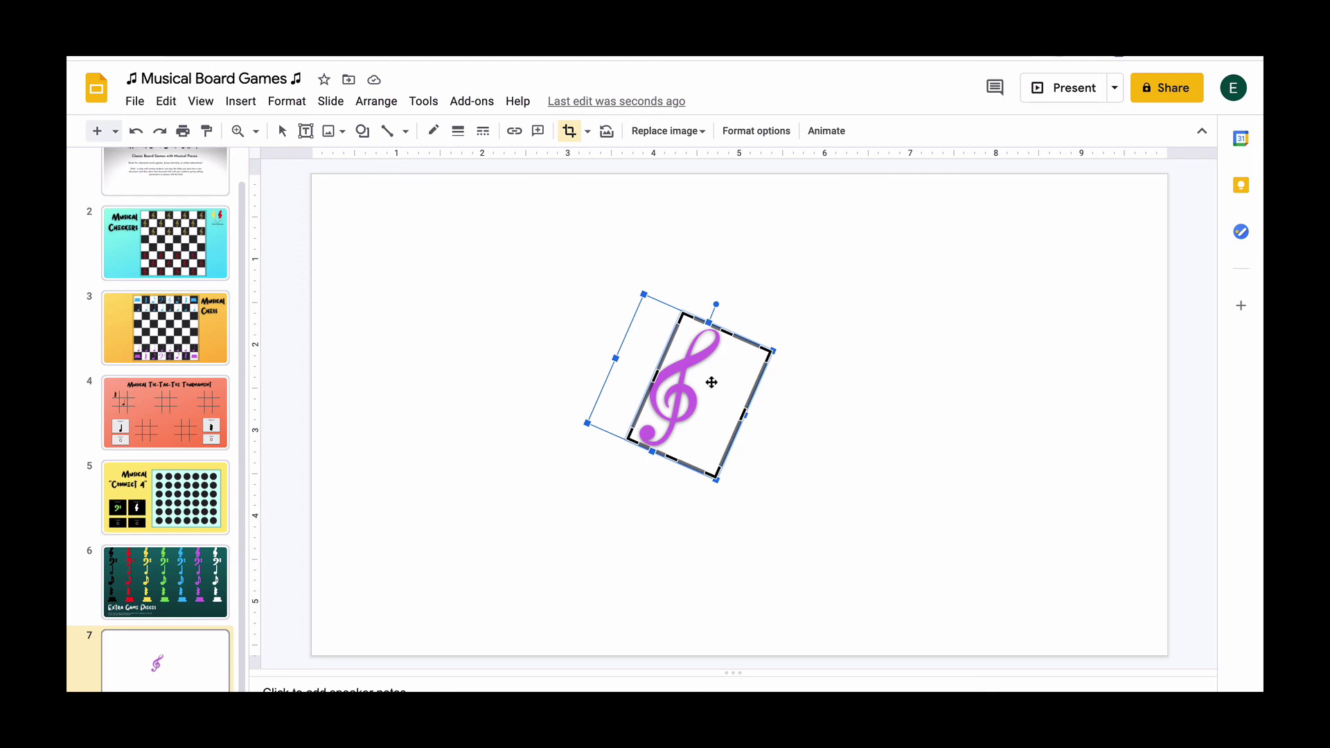
pyautogui.moveTo(712, 382)
pyautogui.mouseDown()
pyautogui.moveTo(732, 391)
pyautogui.moveTo(689, 388)
pyautogui.moveTo(718, 394)
pyautogui.mouseUp()
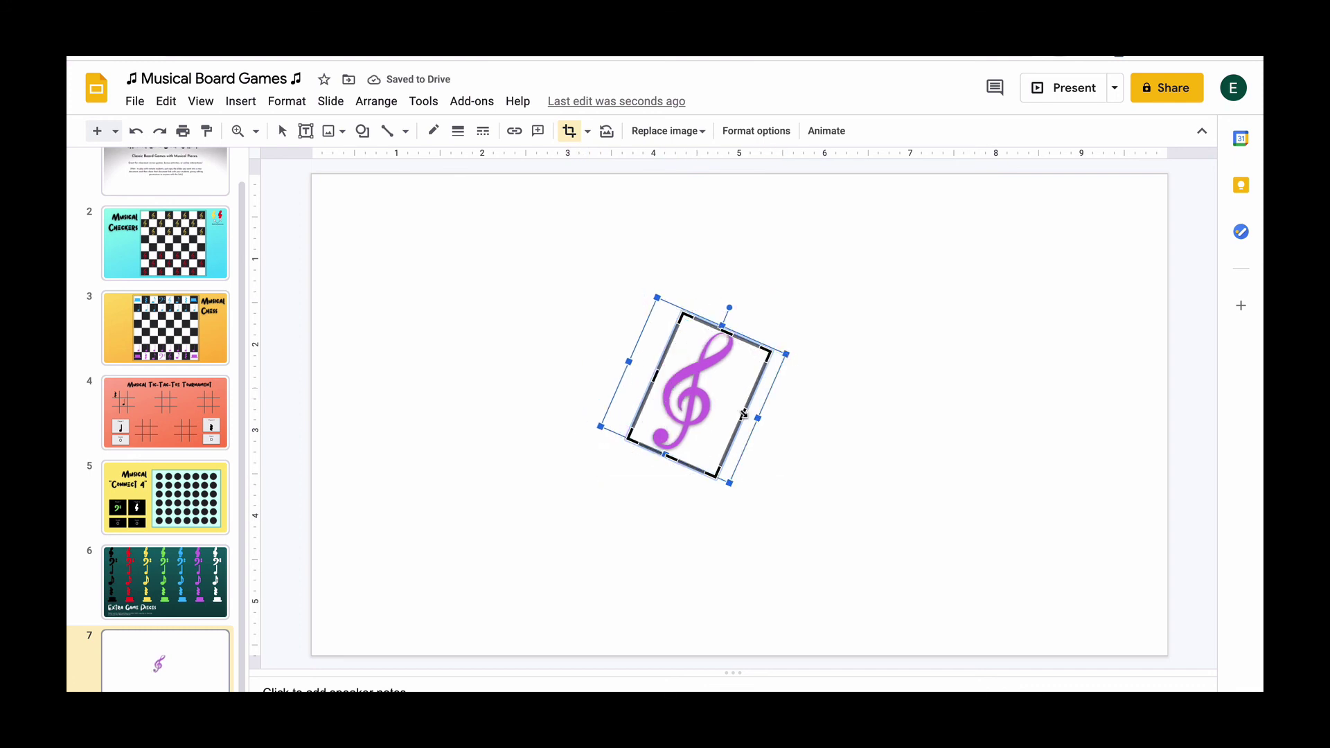
pyautogui.moveTo(743, 414); pyautogui.dragTo(717, 406)
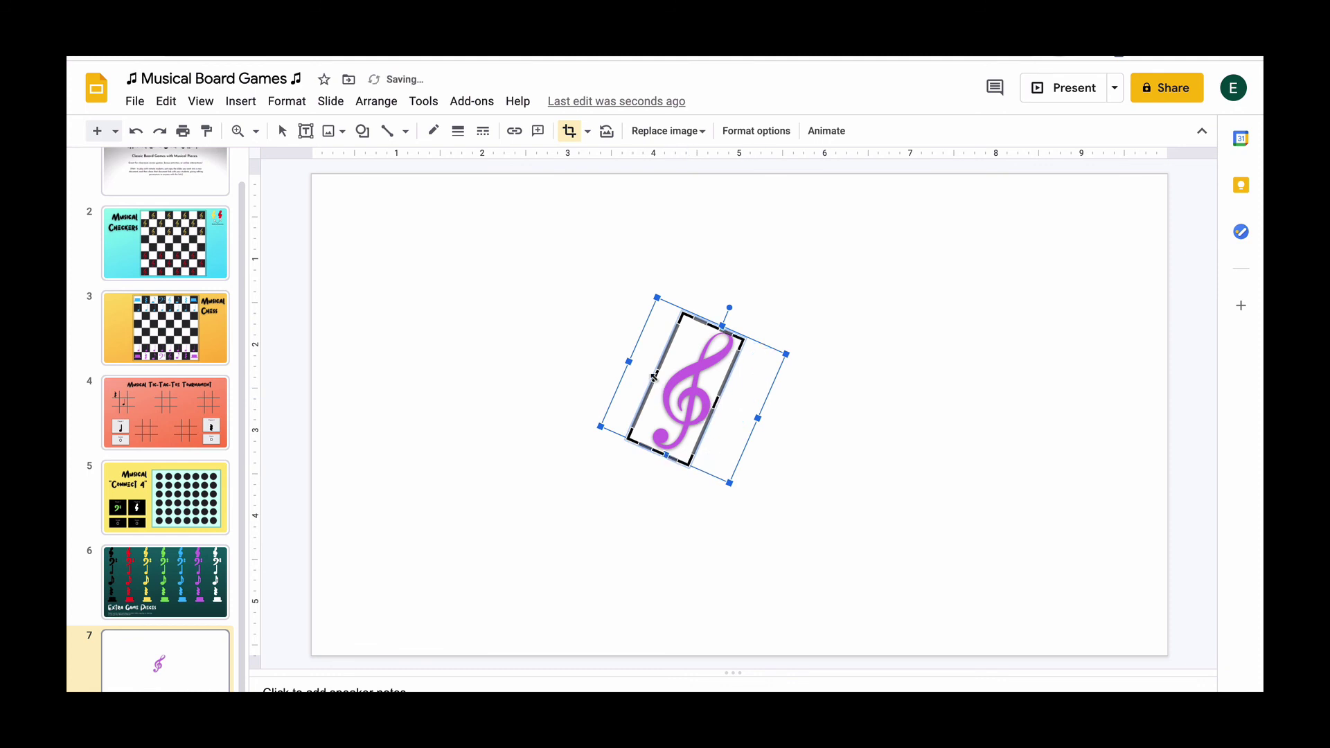
pyautogui.moveTo(652, 376); pyautogui.dragTo(662, 386)
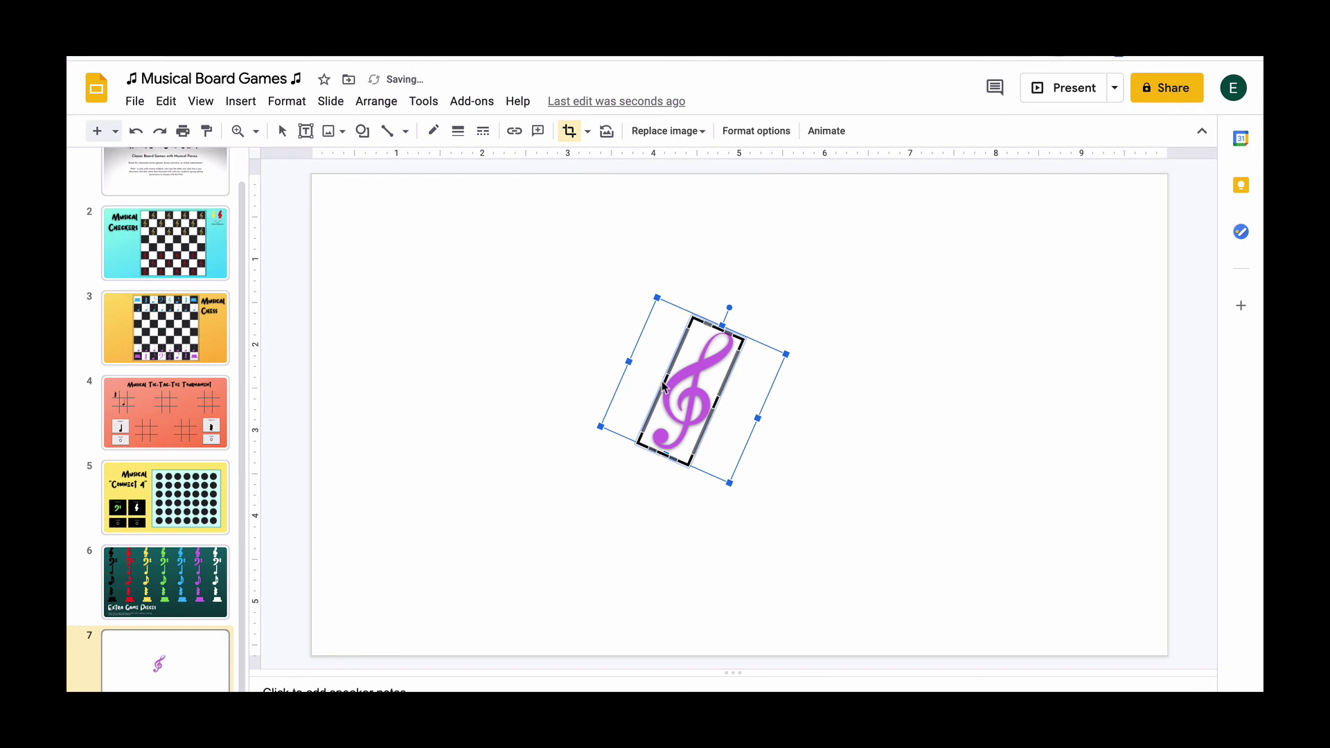
# Apply the snug crop, then mask the clef image with the Triangle shape
pyautogui.click(842, 446)
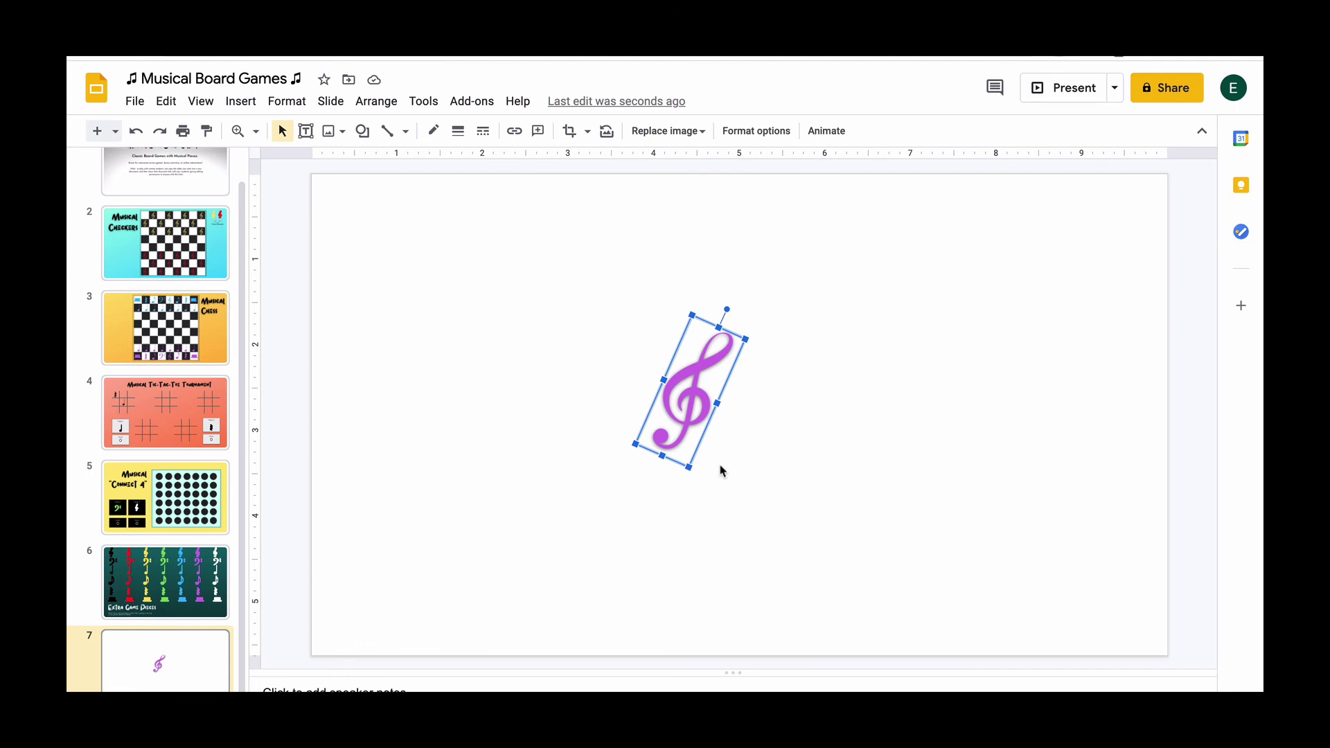
pyautogui.click(589, 135)
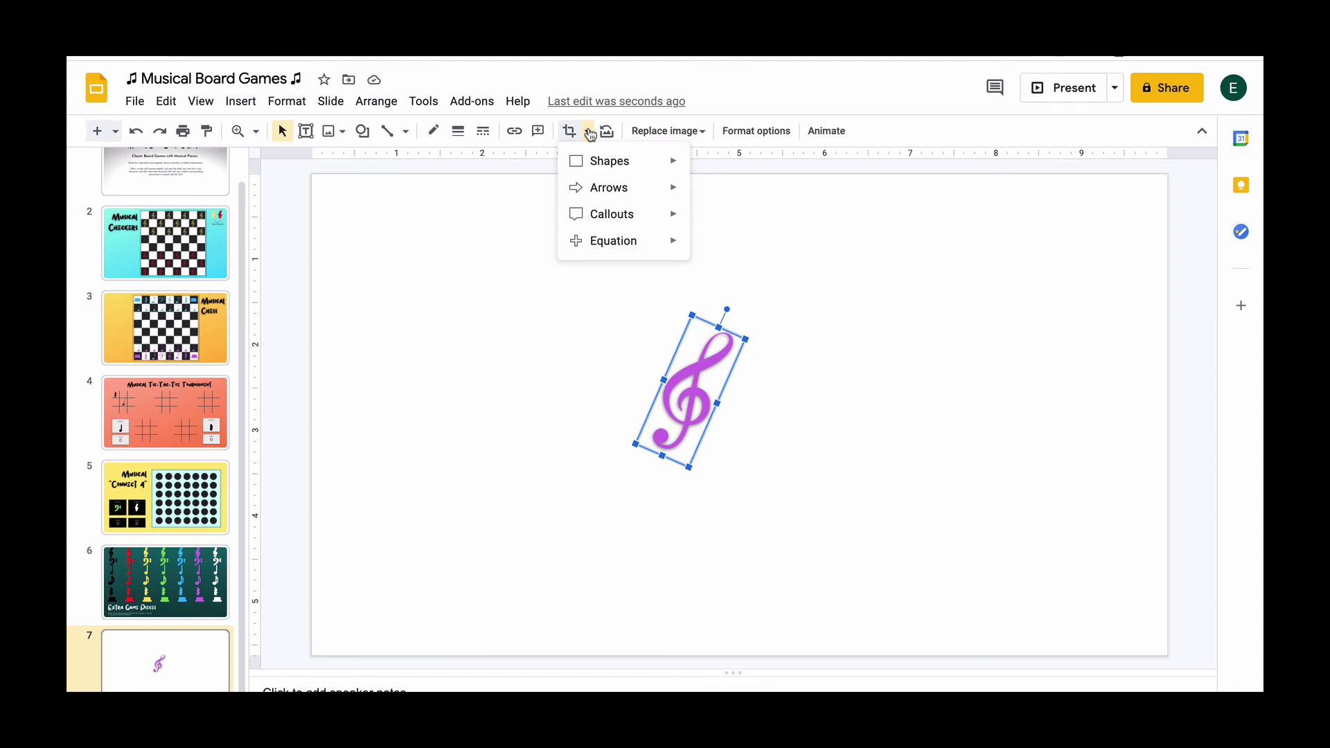
pyautogui.moveTo(627, 166)
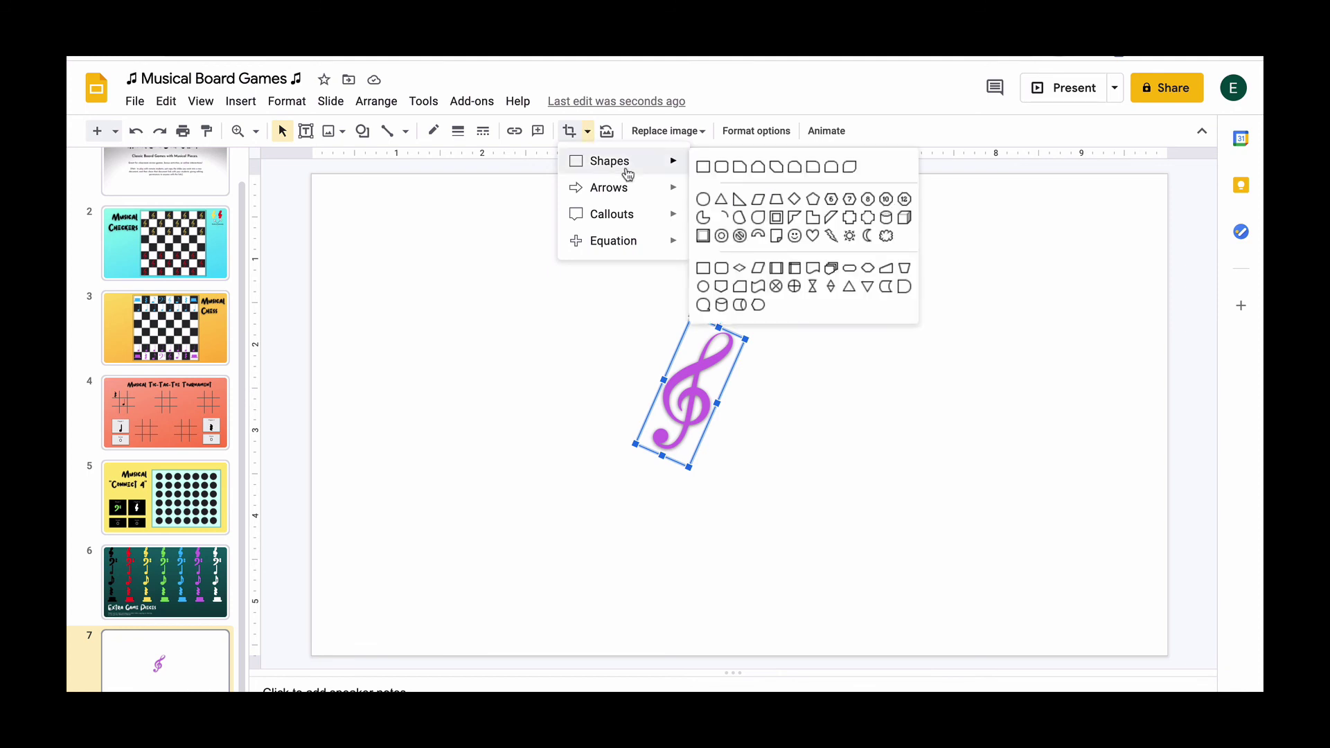
pyautogui.click(721, 200)
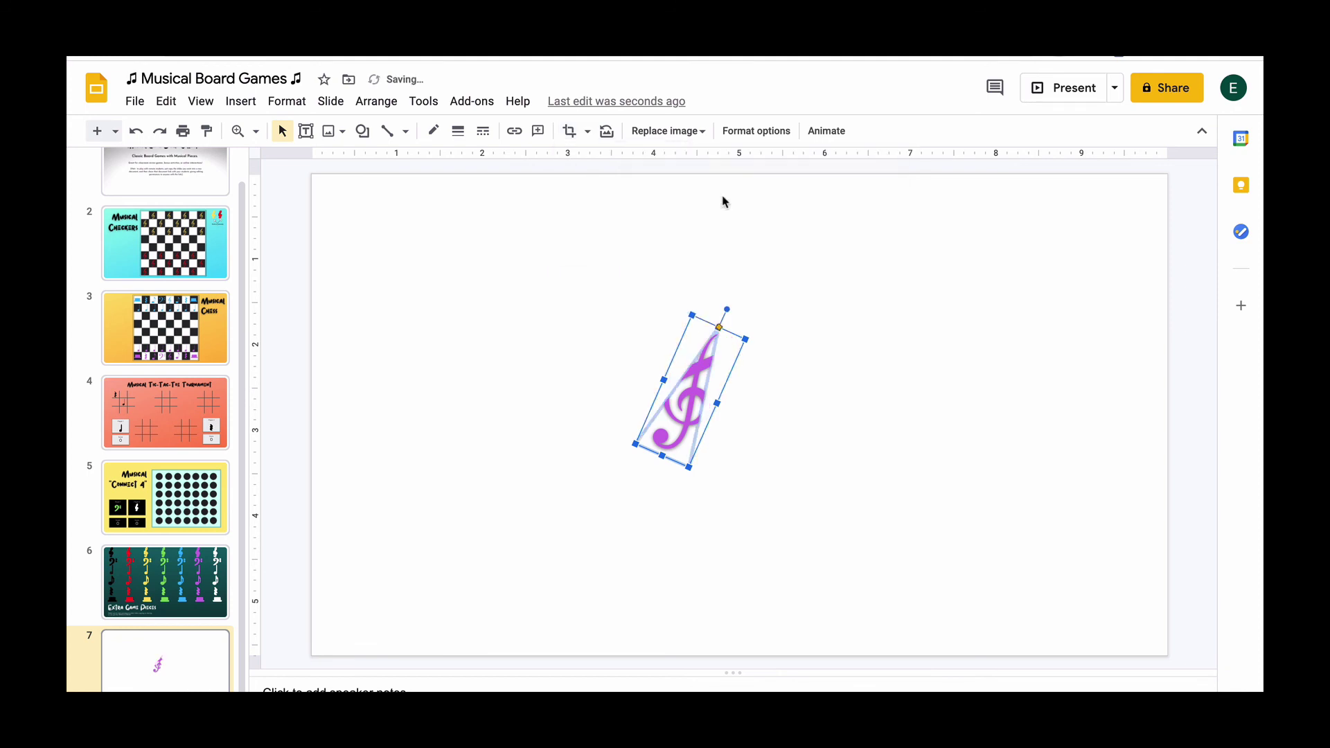
pyautogui.click(765, 460)
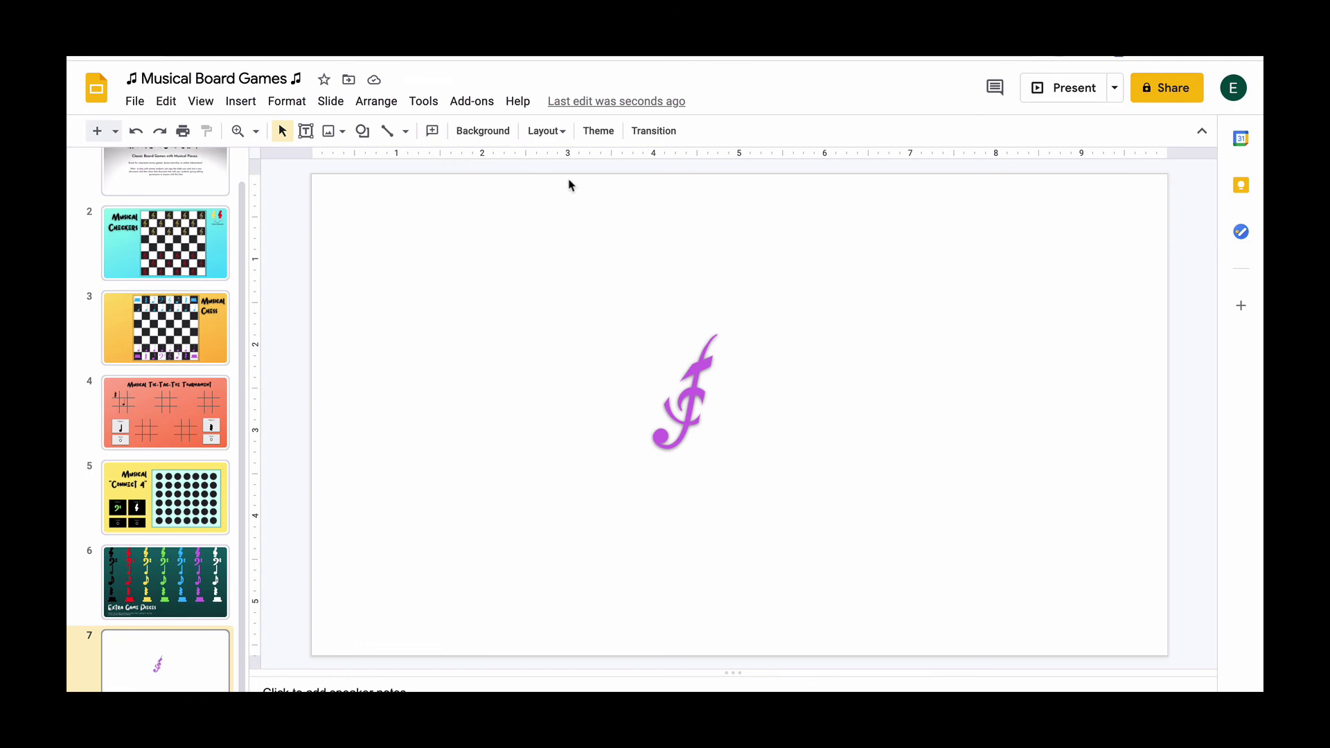
# Undo the triangle mask, apply the Moon shape mask instead, and reselect the clef
pyautogui.hotkey('ctrl', 'z')
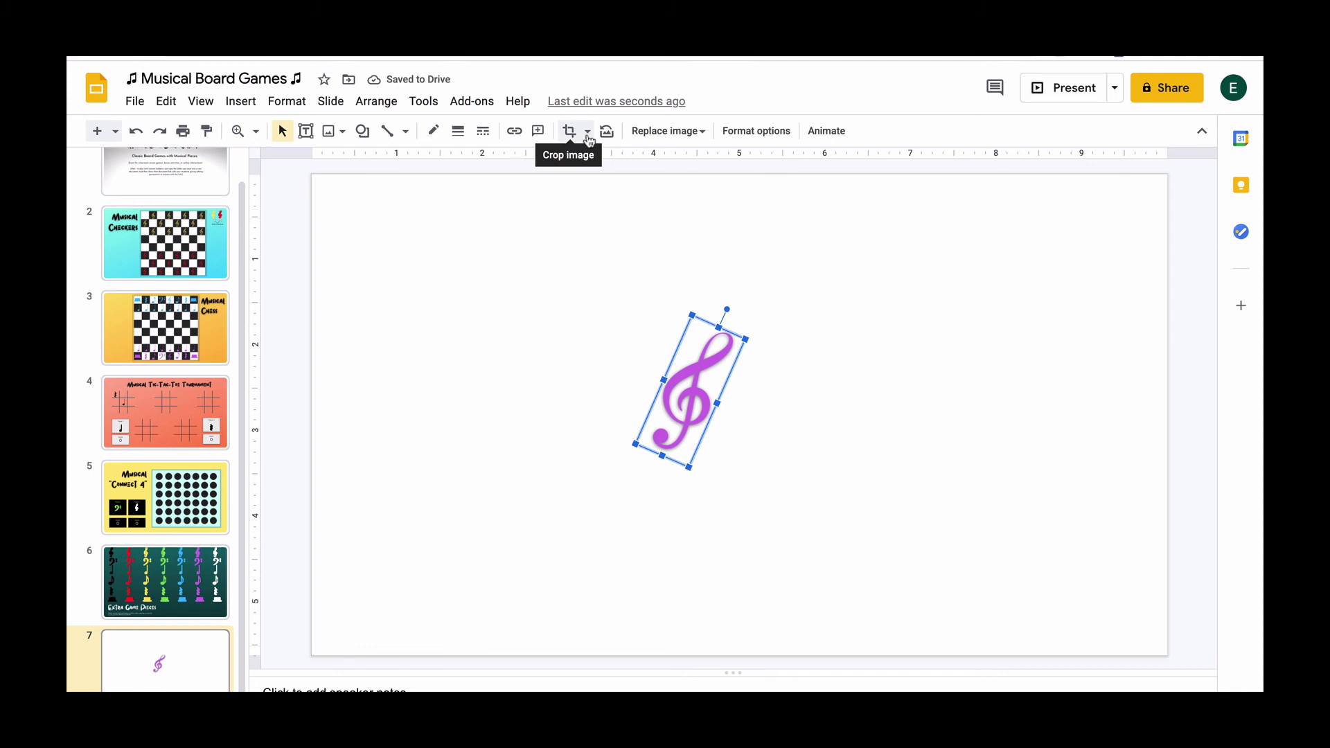
pyautogui.click(589, 136)
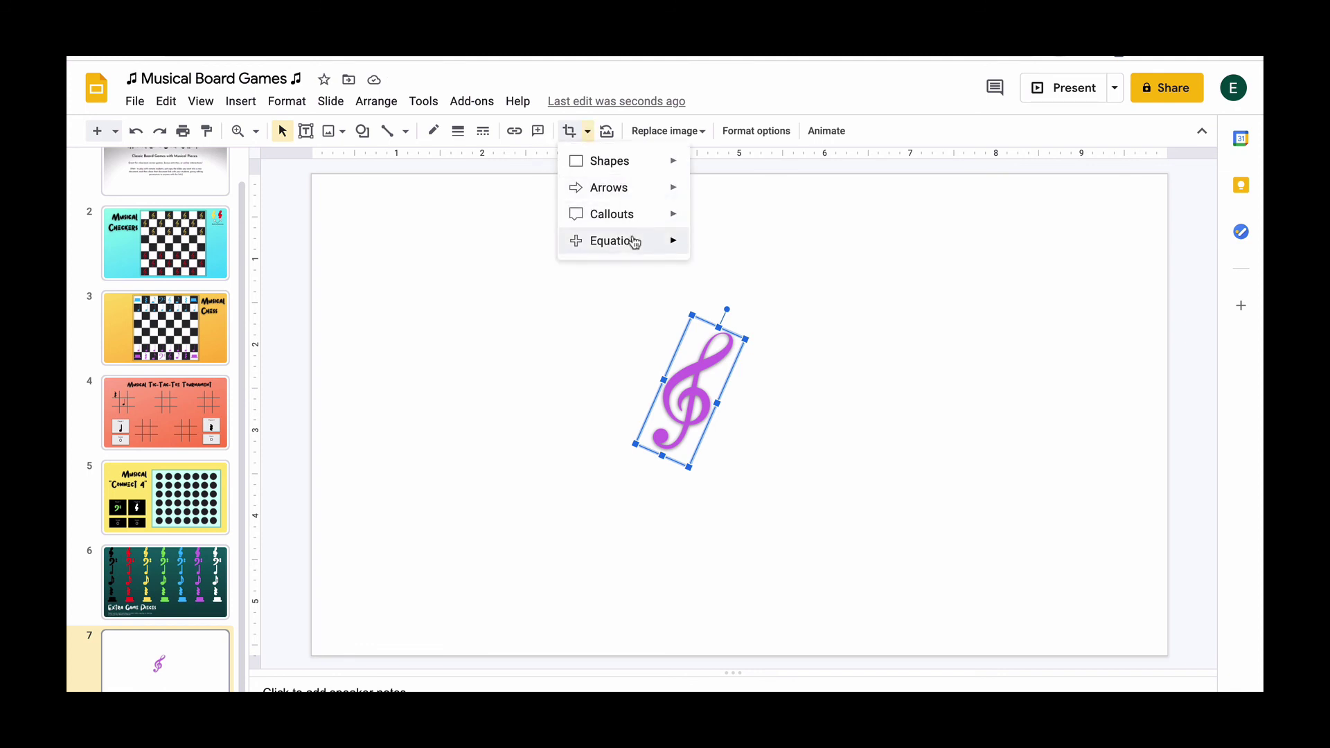
pyautogui.moveTo(635, 242)
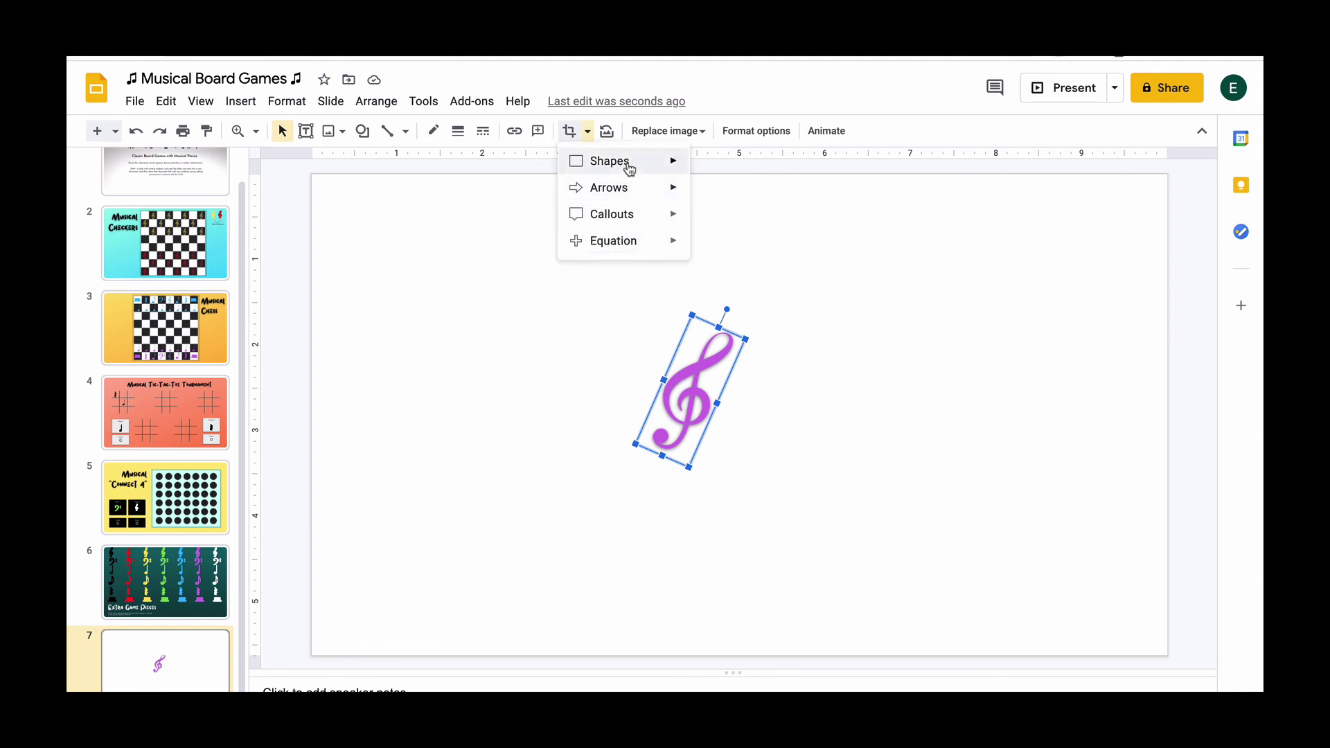
pyautogui.moveTo(645, 175)
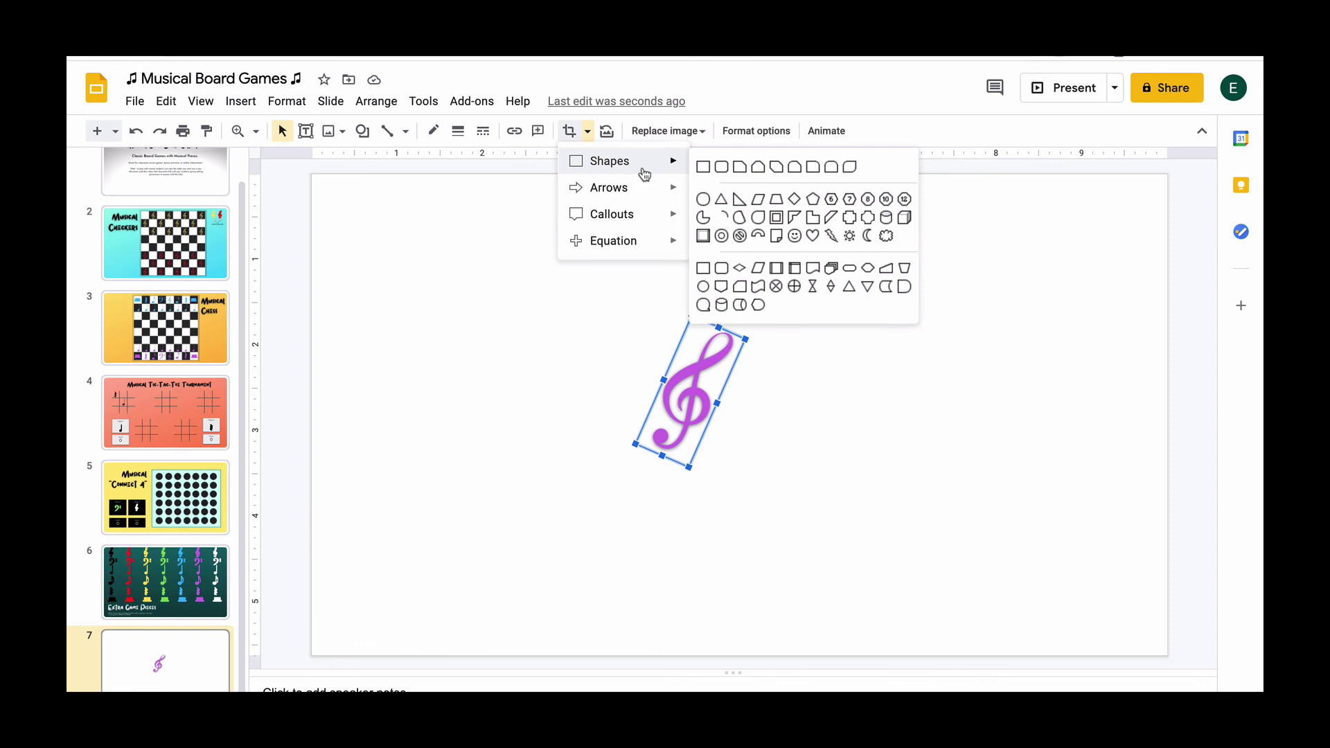
pyautogui.click(869, 238)
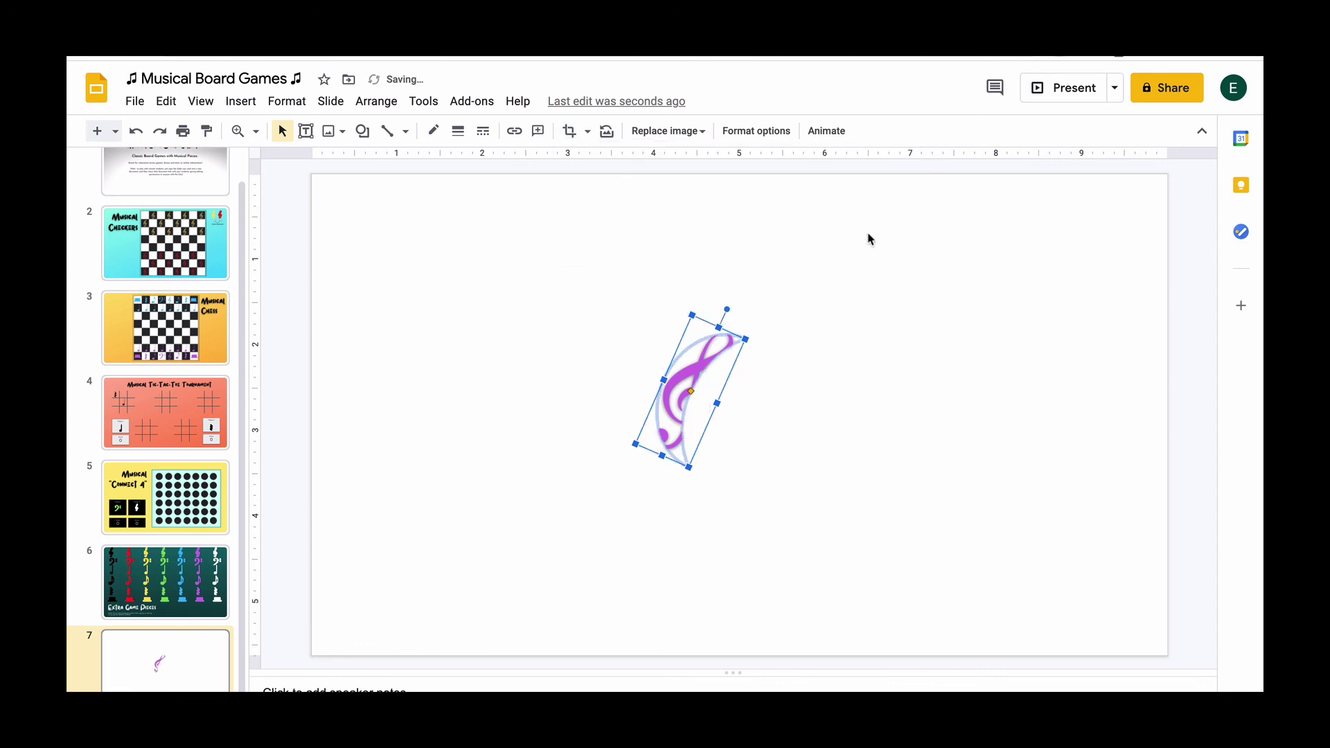
pyautogui.click(746, 444)
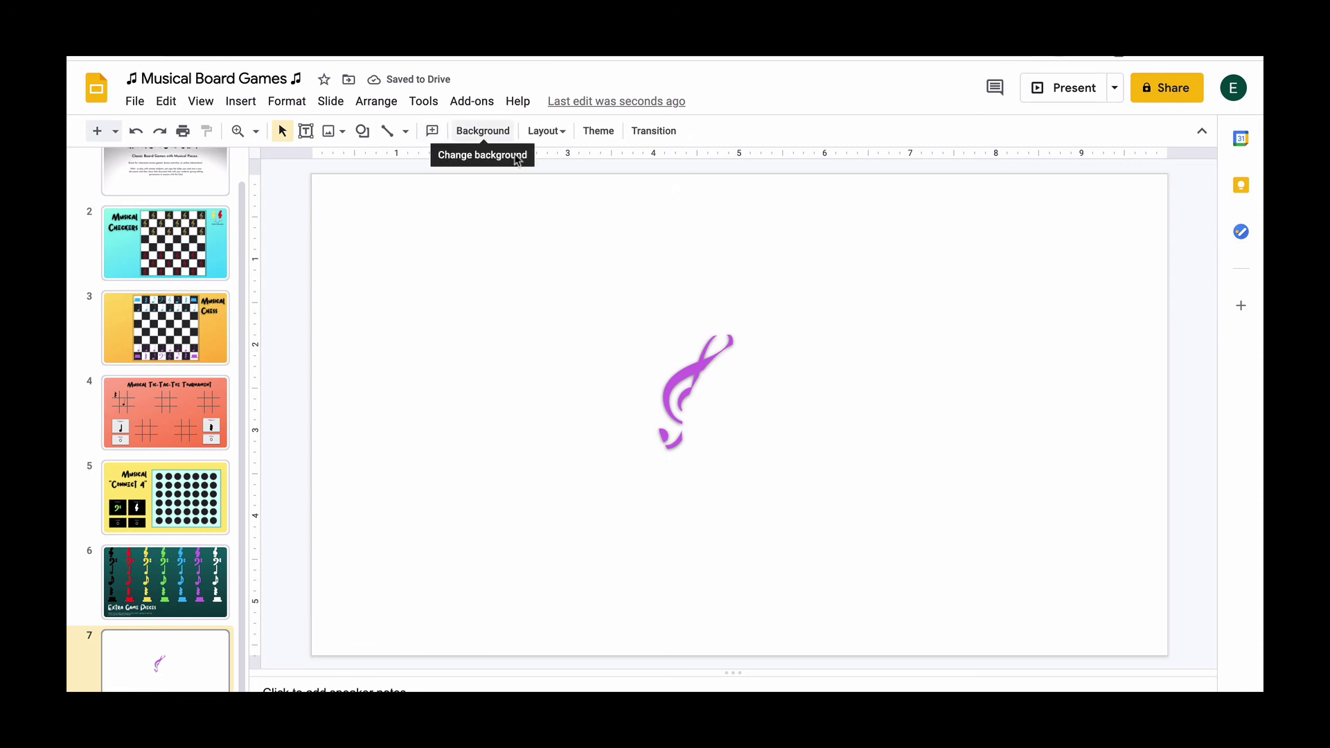
pyautogui.click(685, 376)
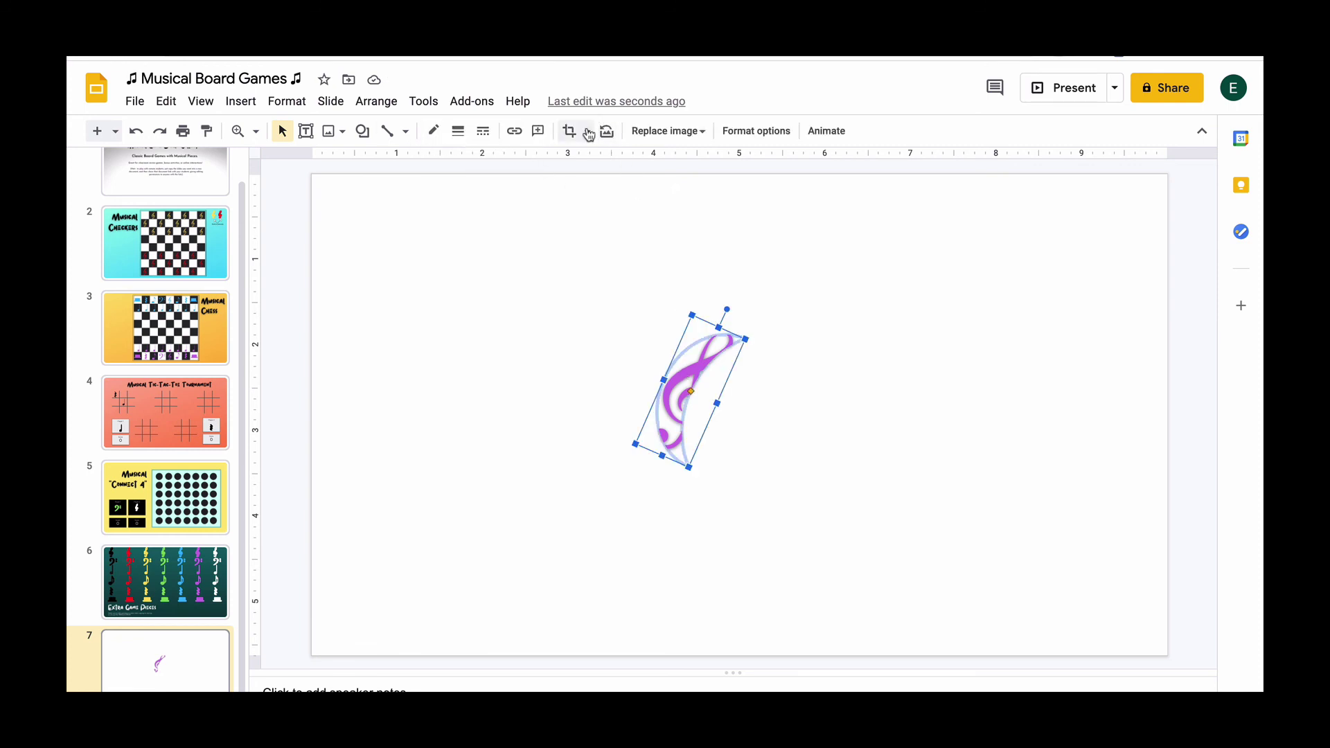